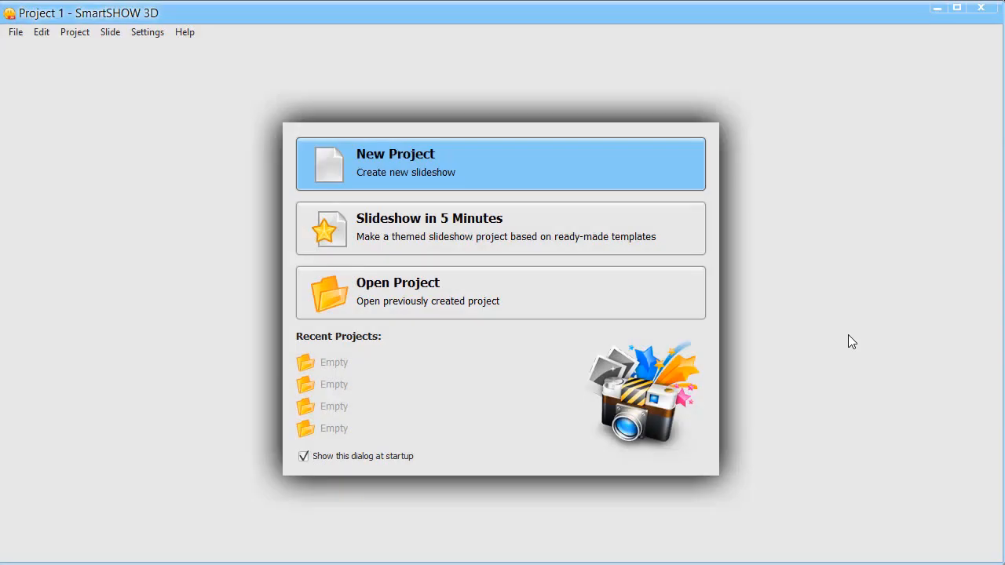
- Create a new slideshow project
{"action": "left_click", "coordinate": [669, 165]}
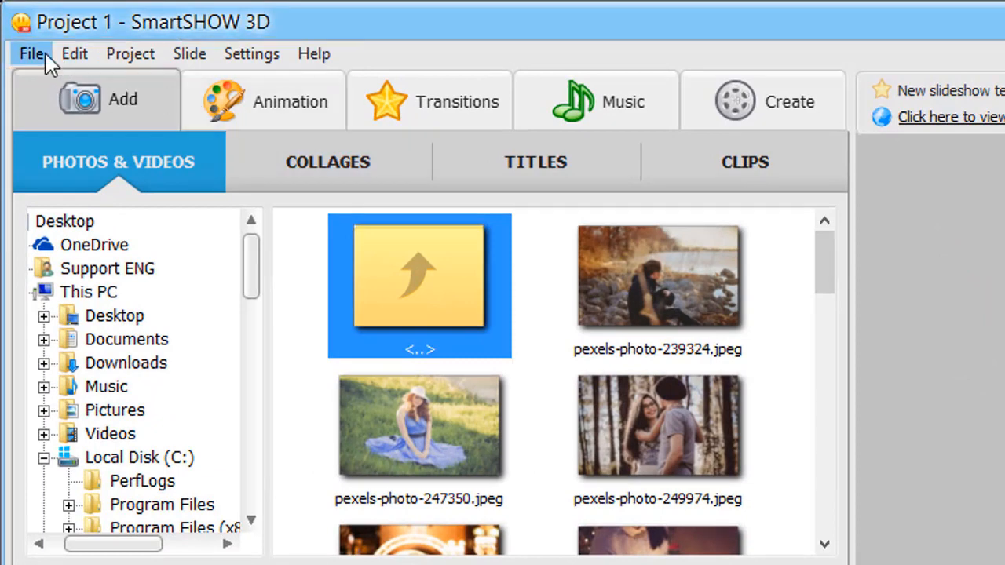
{"action": "left_click", "coordinate": [33, 53]}
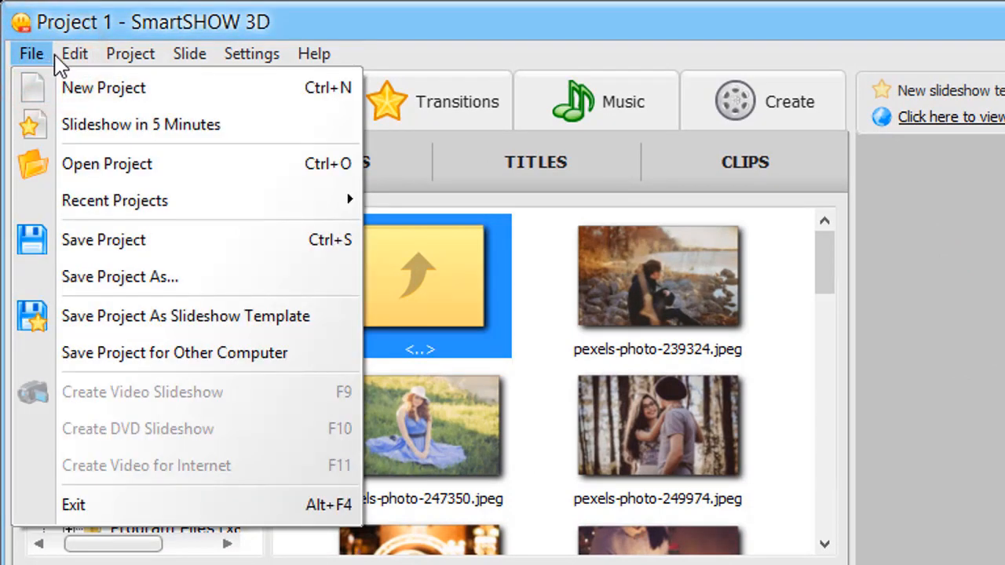
{"action": "mouse_move", "coordinate": [69, 58]}
{"action": "mouse_move", "coordinate": [116, 66]}
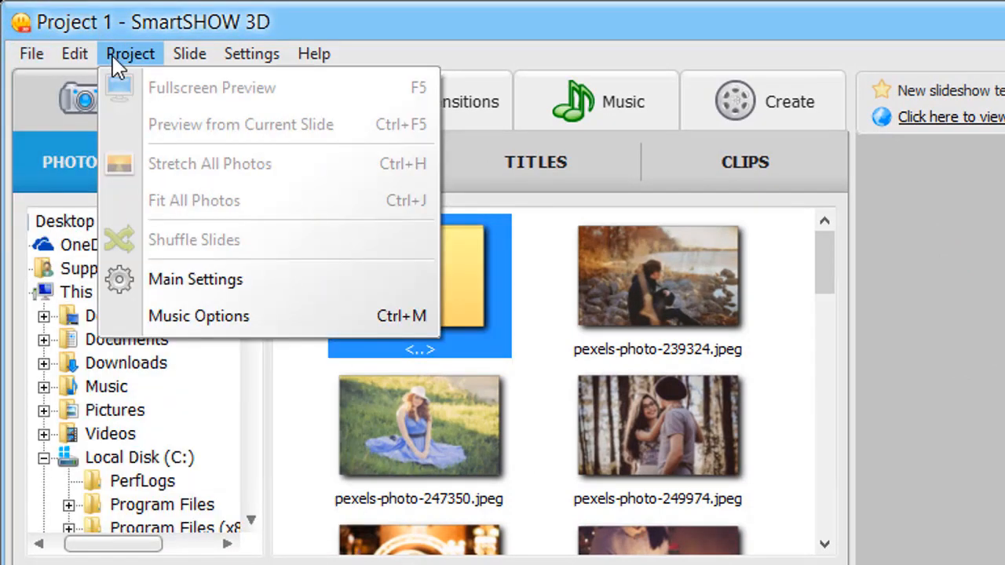
{"action": "mouse_move", "coordinate": [183, 58]}
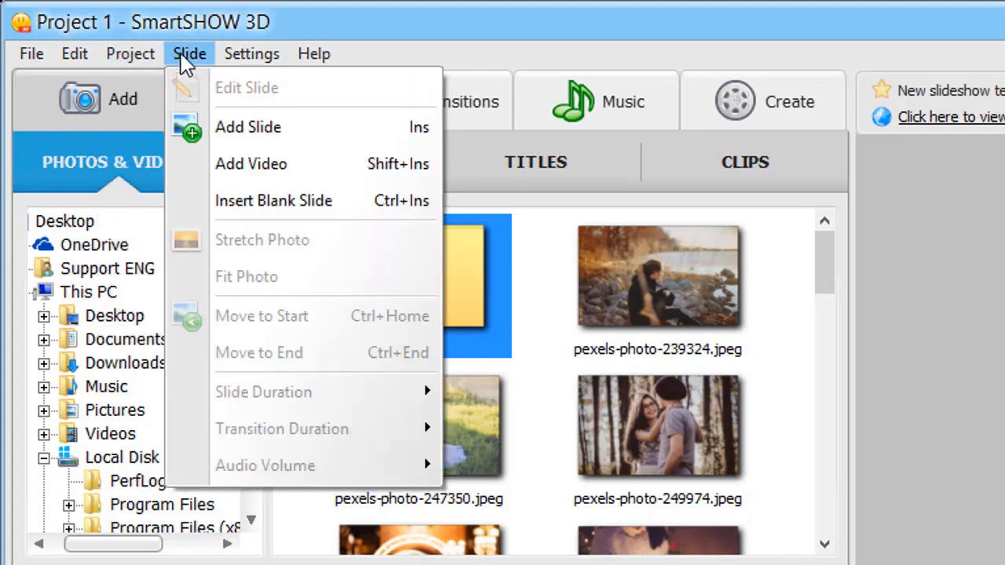
{"action": "mouse_move", "coordinate": [232, 66]}
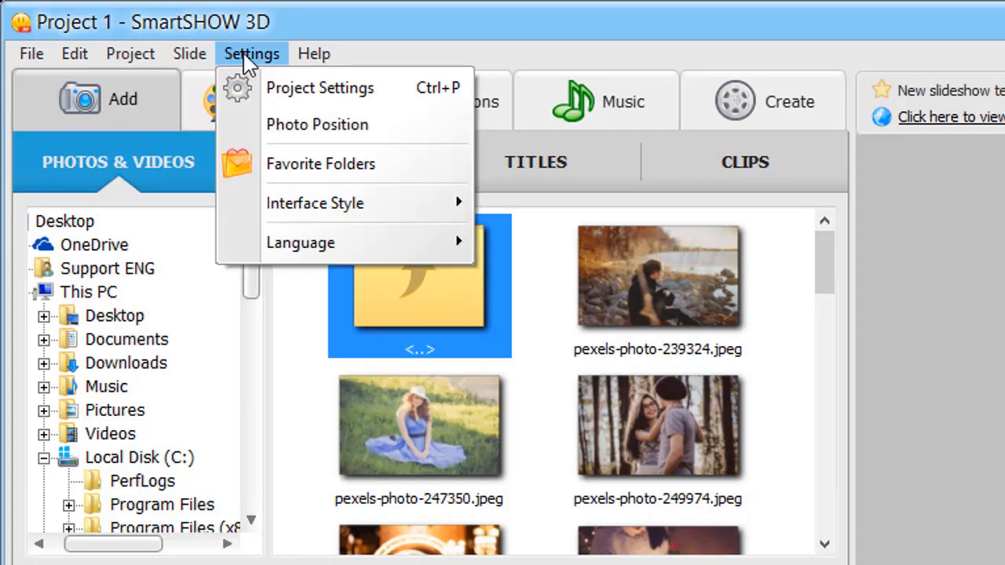
{"action": "mouse_move", "coordinate": [312, 61]}
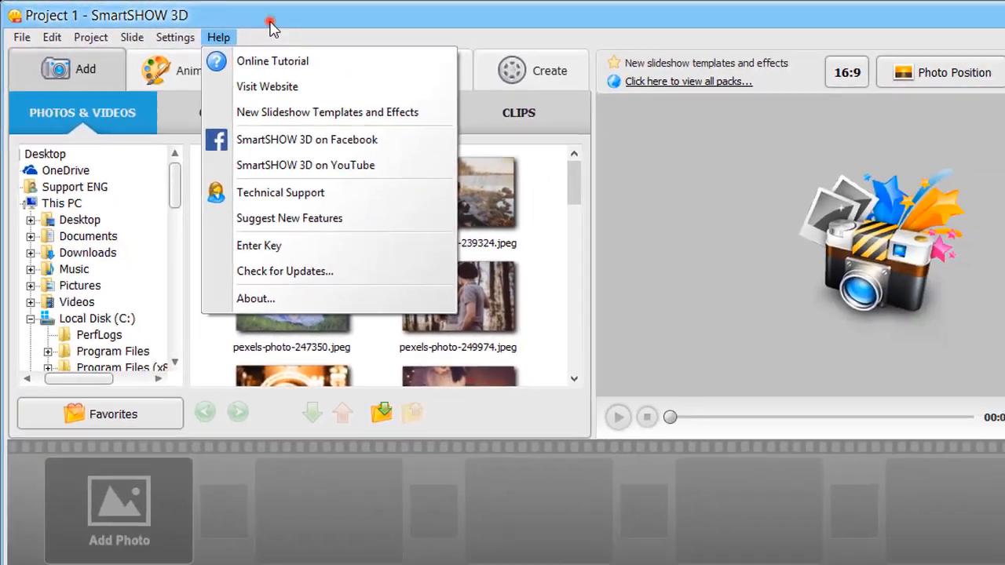
{"action": "left_click", "coordinate": [269, 23]}
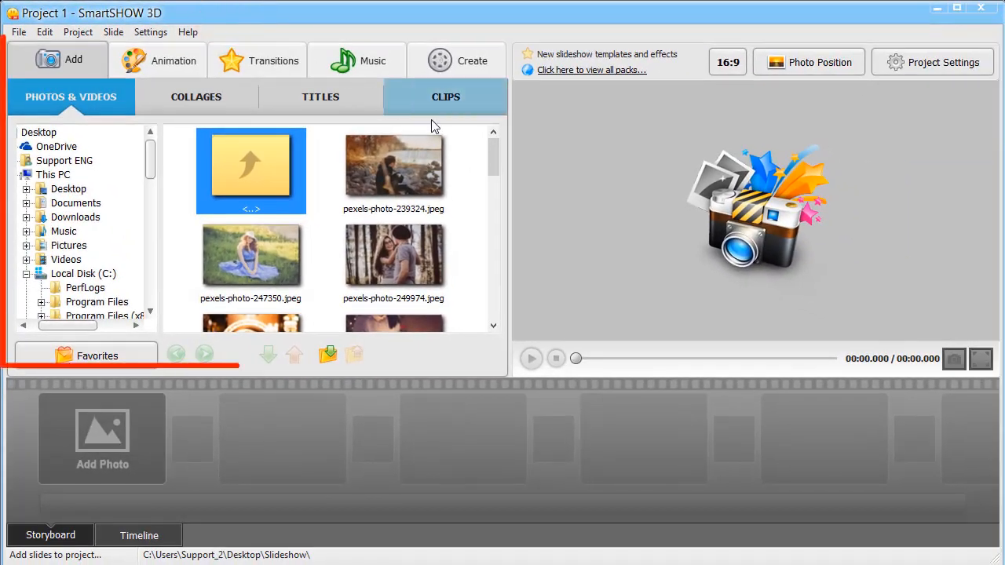
{"action": "mouse_move", "coordinate": [496, 153]}
{"action": "left_mouse_down"}
{"action": "mouse_move", "coordinate": [502, 186]}
{"action": "mouse_move", "coordinate": [496, 151]}
{"action": "left_mouse_up"}
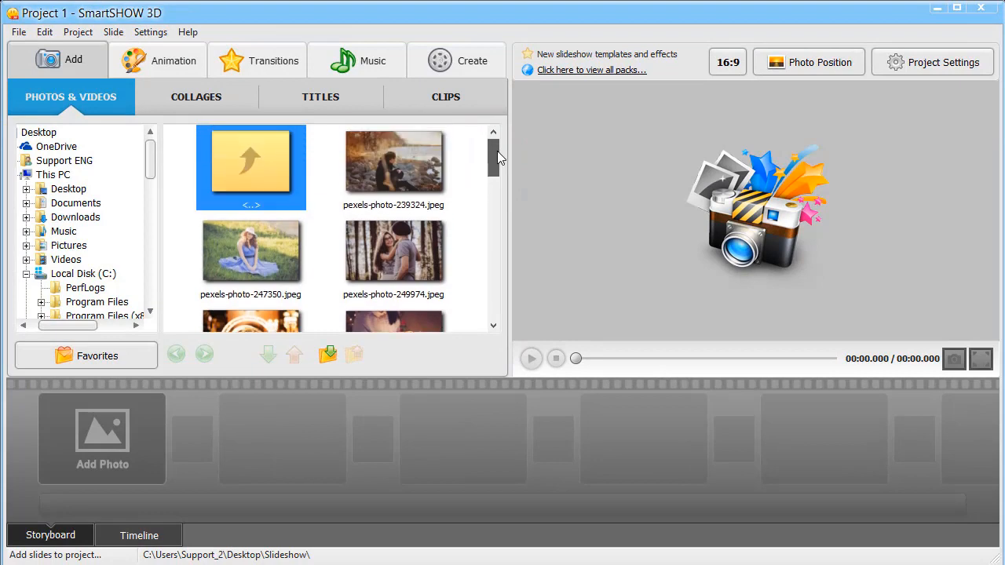
{"action": "left_click", "coordinate": [436, 167]}
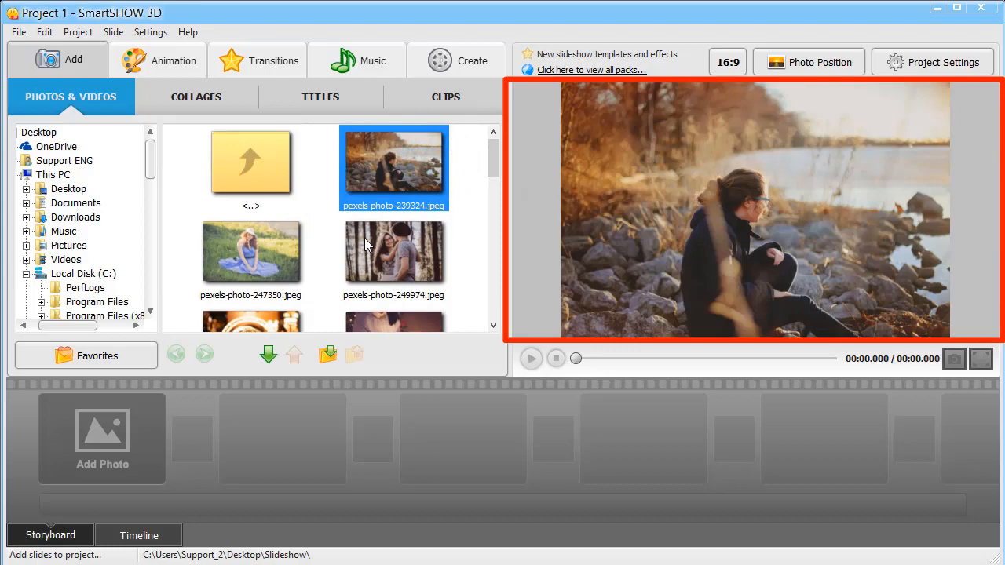
{"action": "left_click", "coordinate": [280, 365]}
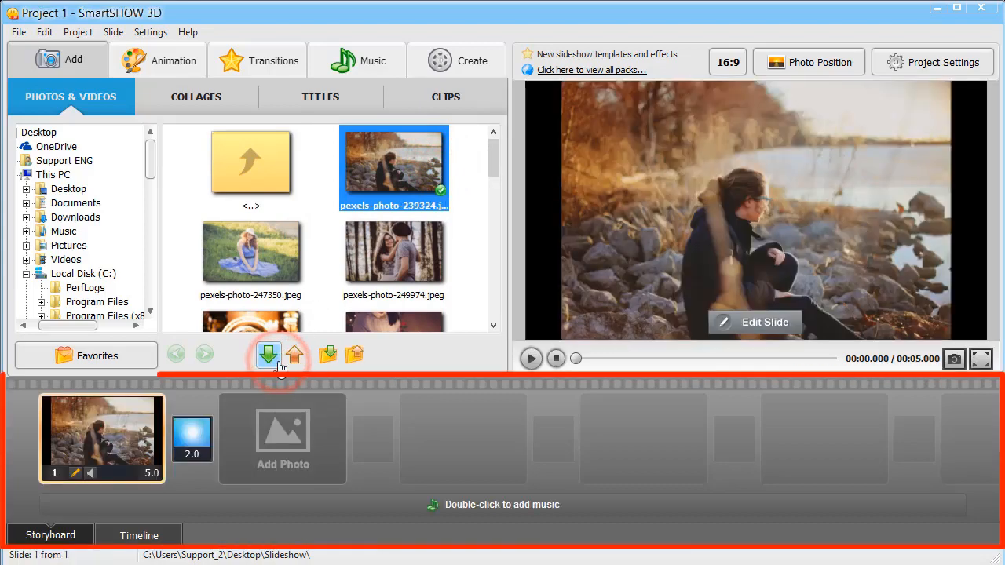
{"action": "left_click", "coordinate": [294, 359]}
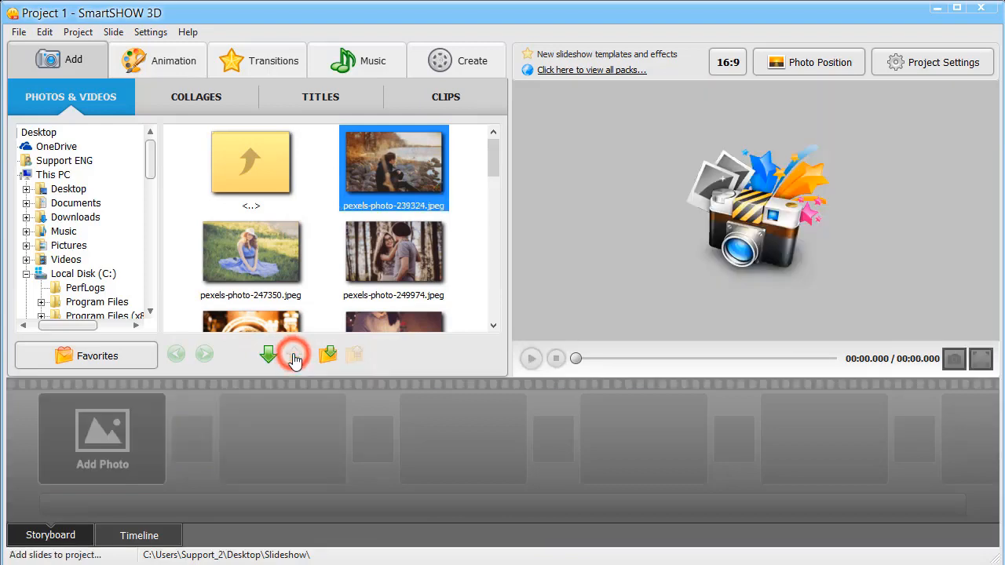
- Add all photos from the Slideshow folder to the project
{"action": "left_click", "coordinate": [325, 355]}
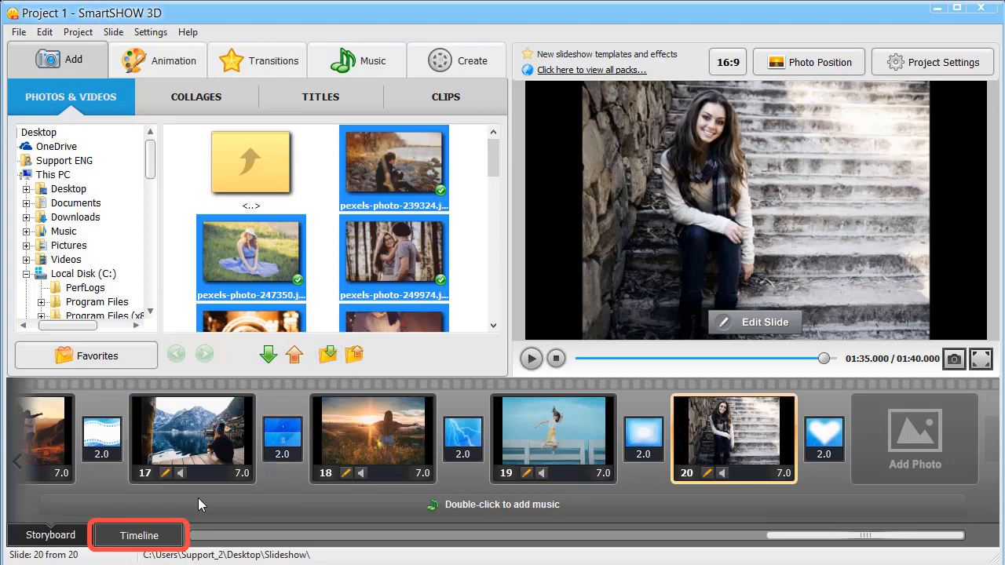
- On the timeline, lengthen the jumping-woman slide by about 3 seconds and move it ahead of the mountain lake slide
{"action": "left_click", "coordinate": [176, 536]}
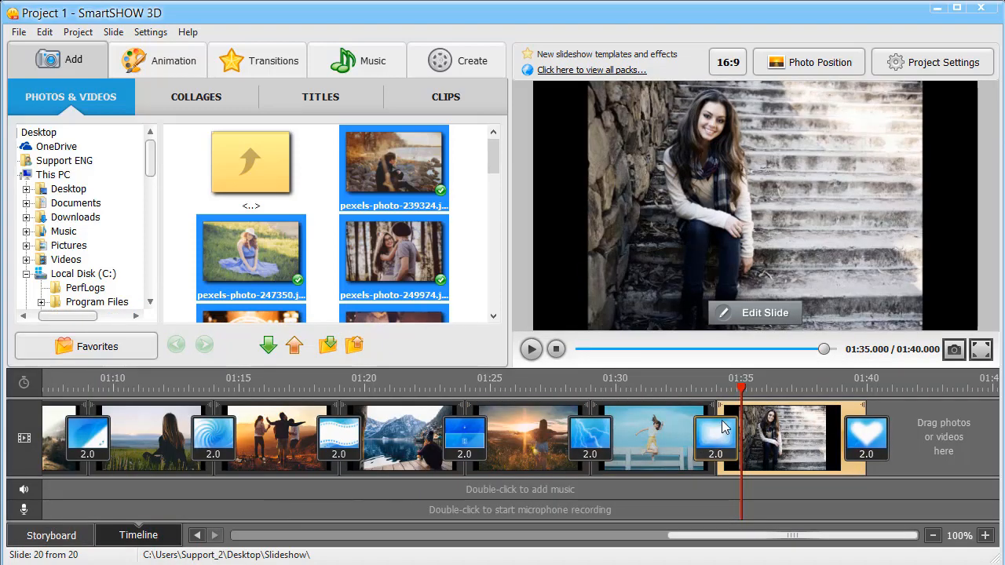
{"action": "left_click_drag", "start_coordinate": [716, 409], "coordinate": [561, 410]}
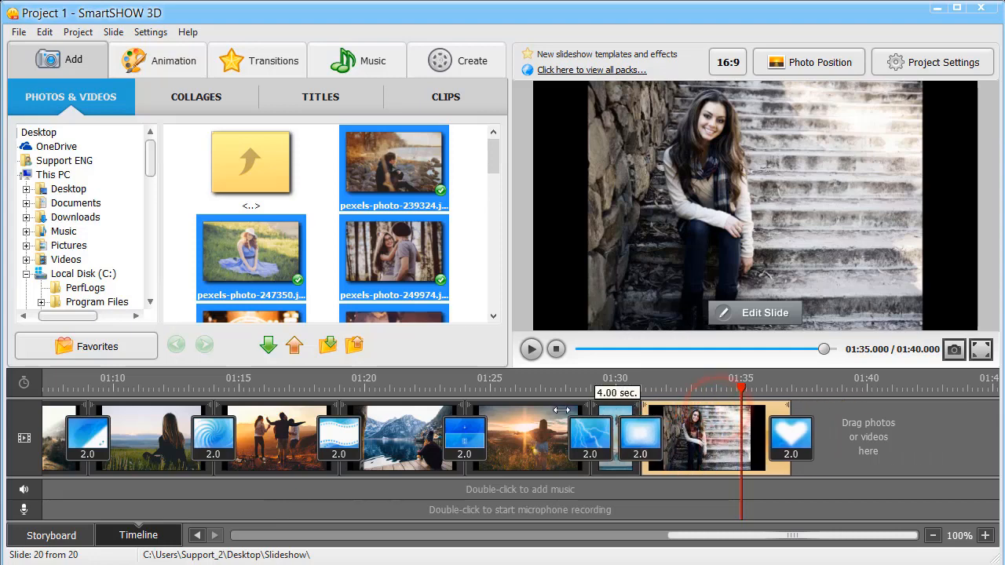
{"action": "left_click_drag", "start_coordinate": [649, 412], "coordinate": [804, 412]}
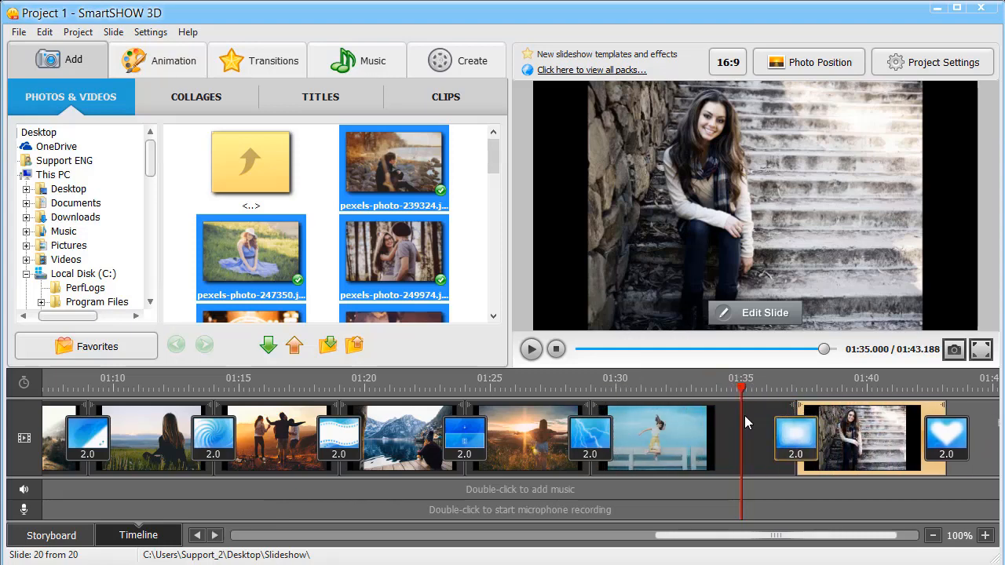
{"action": "mouse_move", "coordinate": [701, 424]}
{"action": "left_mouse_down"}
{"action": "mouse_move", "coordinate": [571, 444]}
{"action": "mouse_move", "coordinate": [411, 437]}
{"action": "mouse_move", "coordinate": [360, 418]}
{"action": "left_mouse_up"}
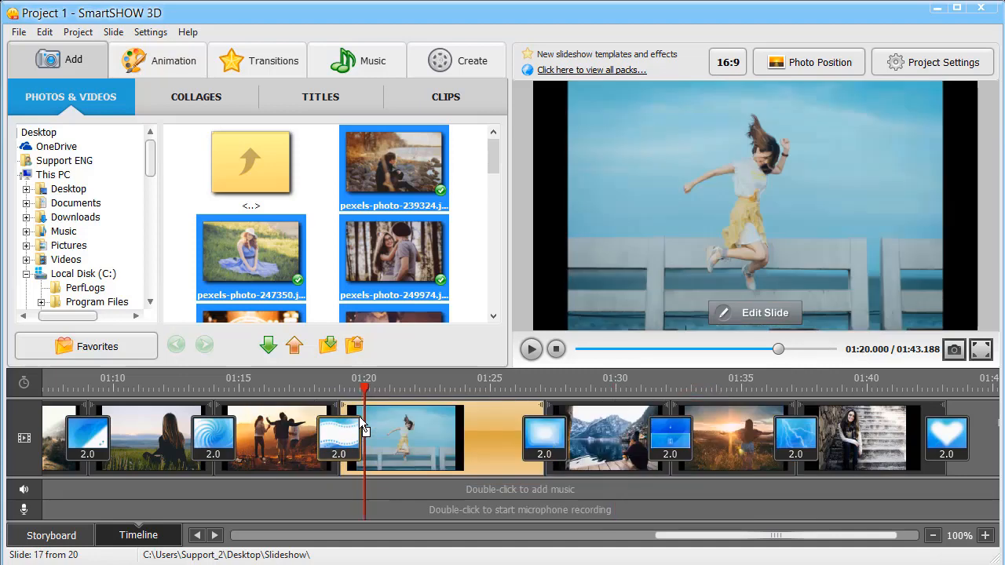
- Stretch all photos in the project to fill the slide frame
{"action": "left_click", "coordinate": [817, 67]}
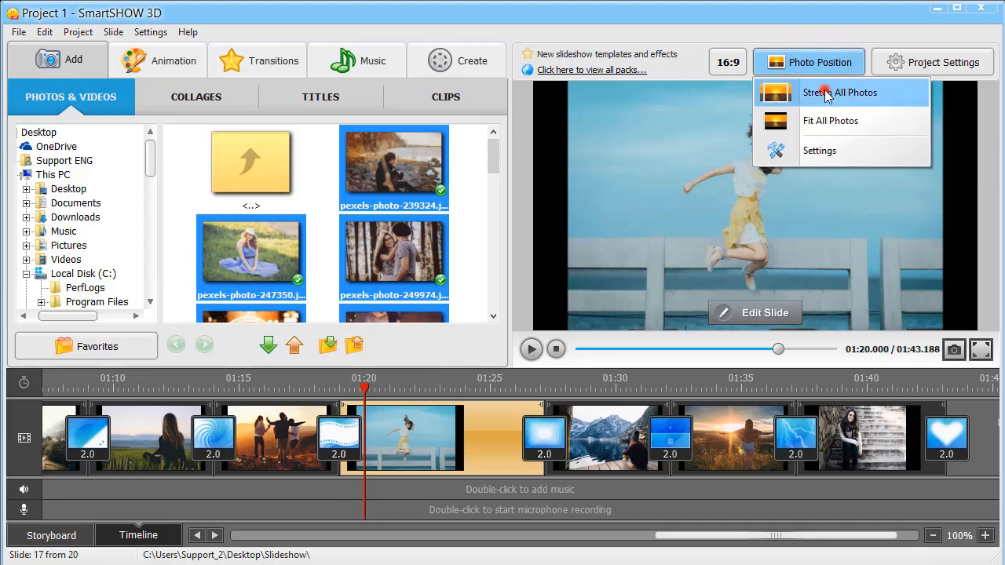
{"action": "left_click", "coordinate": [826, 95]}
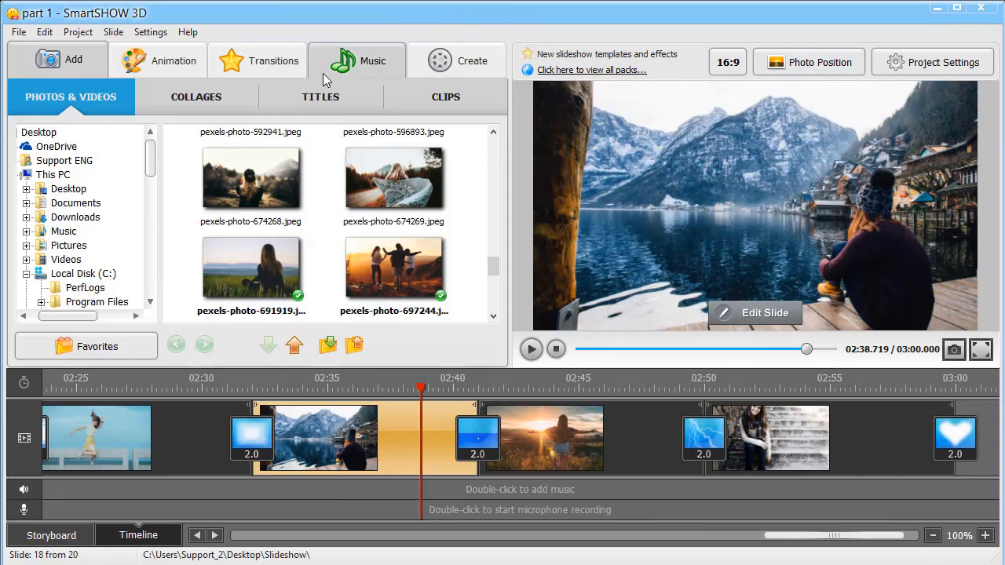
- Append the collage with tilted white-framed photos on black, fill its four placeholders with photos, and preview it
{"action": "left_click", "coordinate": [226, 105]}
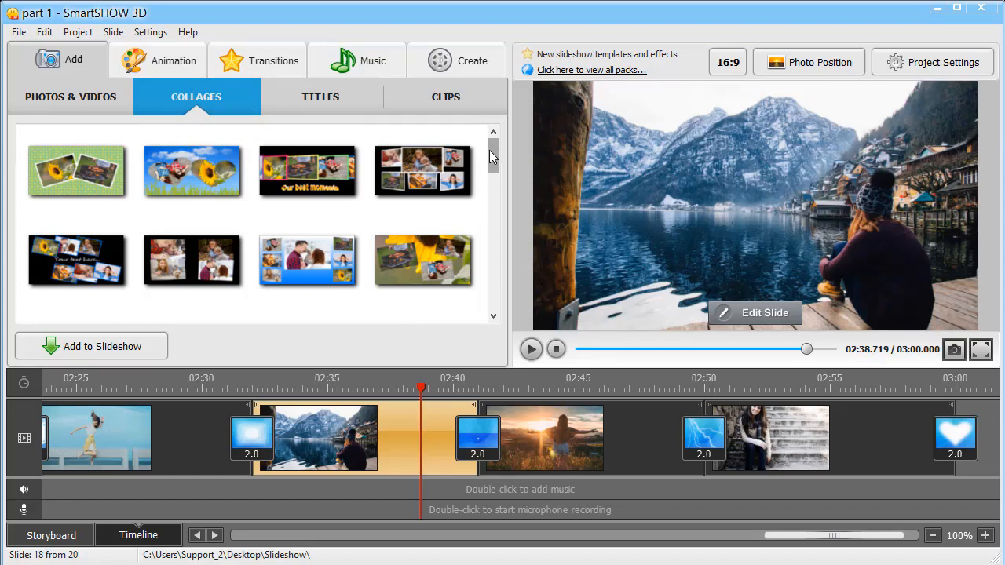
{"action": "left_click_drag", "start_coordinate": [489, 150], "coordinate": [497, 255]}
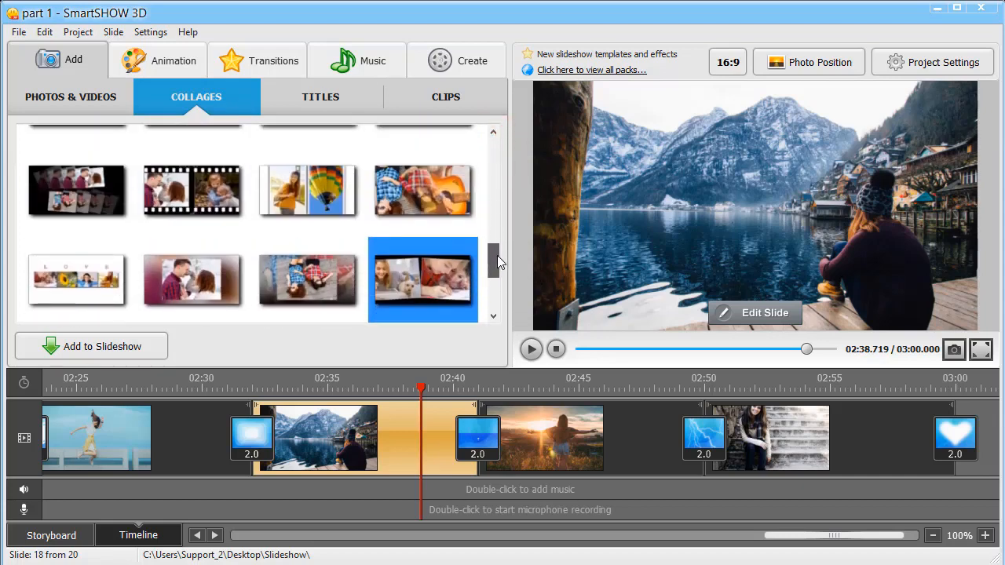
{"action": "left_click", "coordinate": [439, 269]}
{"action": "left_click", "coordinate": [149, 343]}
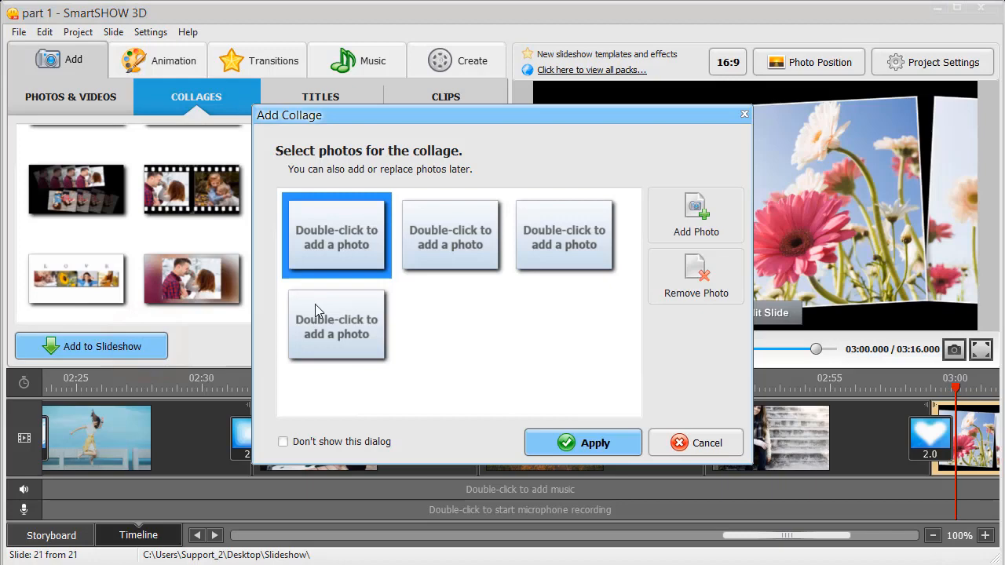
{"action": "left_click", "coordinate": [696, 213]}
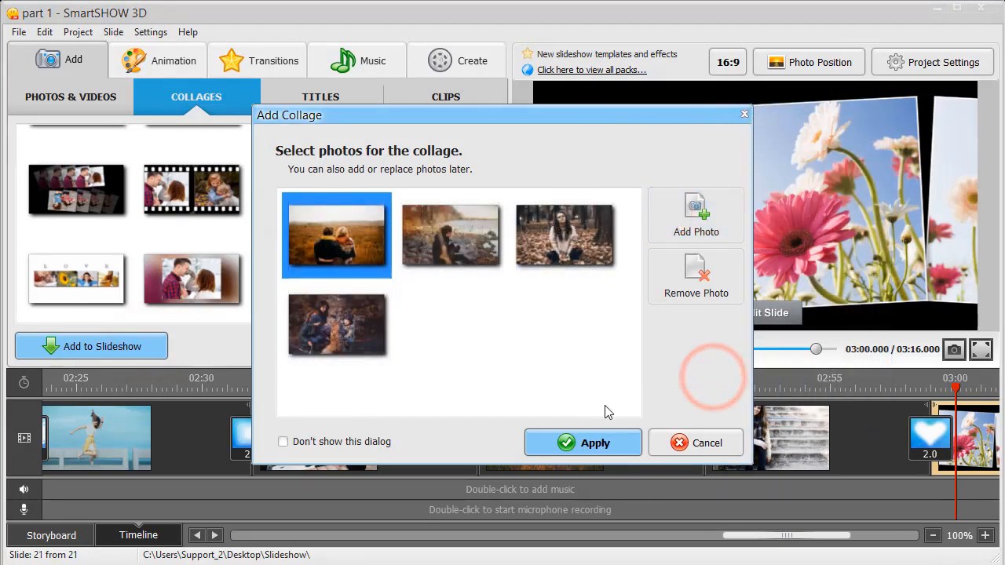
{"action": "left_click", "coordinate": [577, 442]}
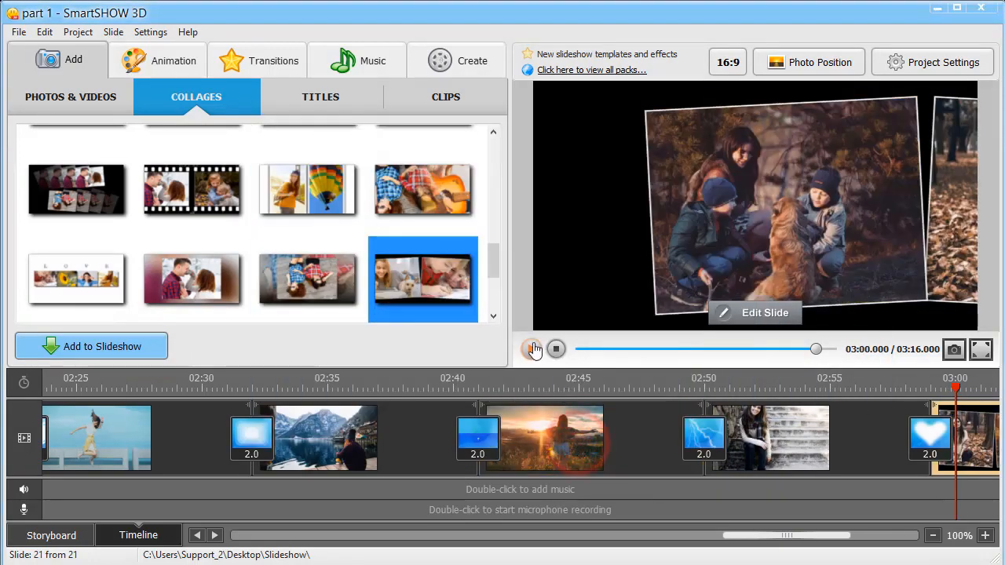
{"action": "left_click", "coordinate": [533, 349]}
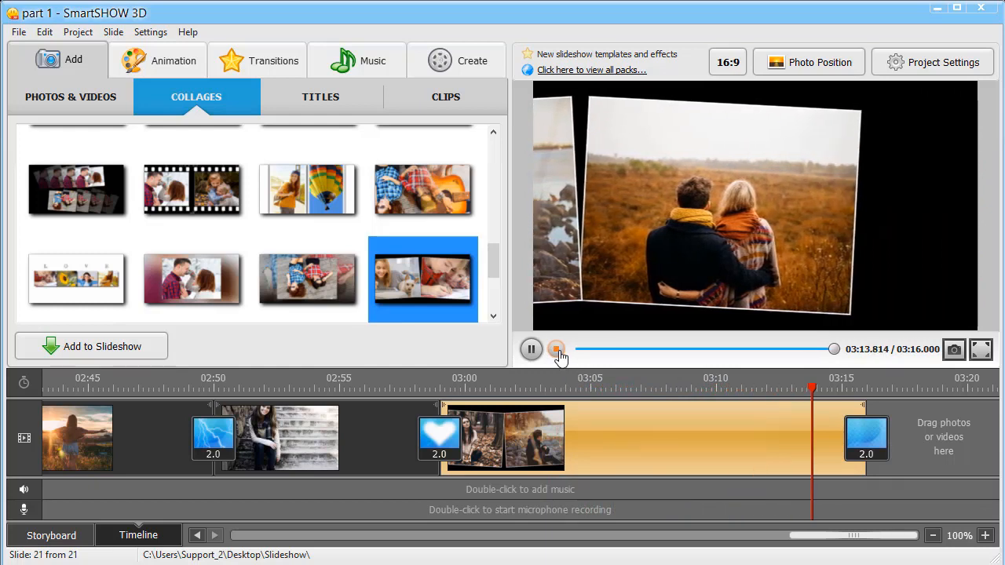
{"action": "left_click", "coordinate": [557, 350]}
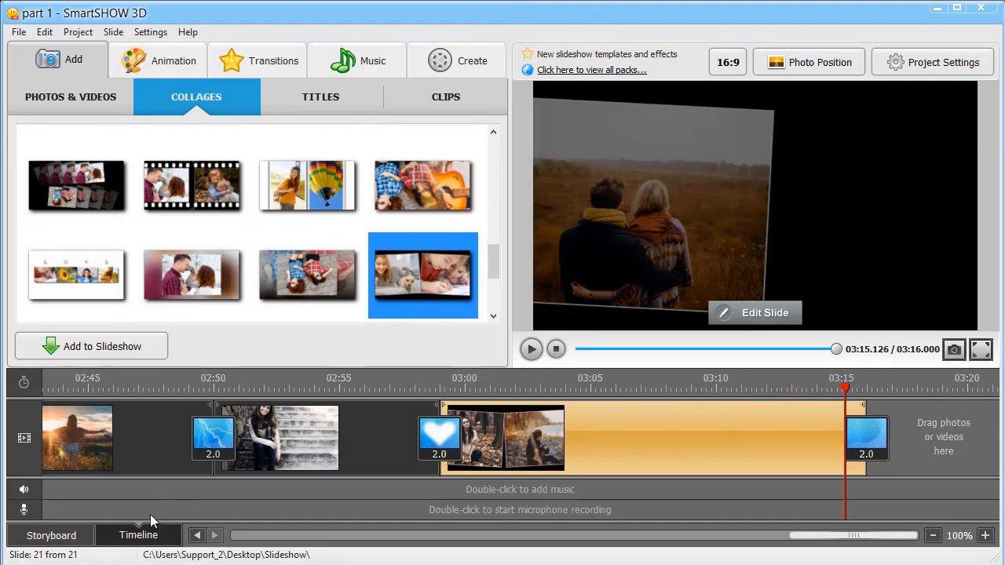
- Insert the Original title with the beige and blue mosaic background and blue banner as the first slide of the storyboard
{"action": "left_click", "coordinate": [63, 535]}
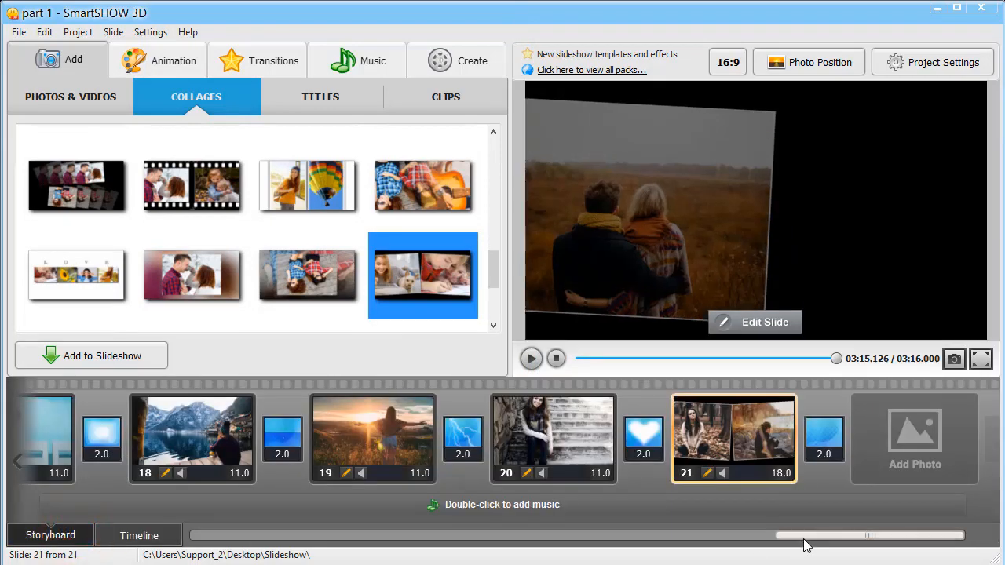
{"action": "left_click_drag", "start_coordinate": [805, 544], "coordinate": [202, 555]}
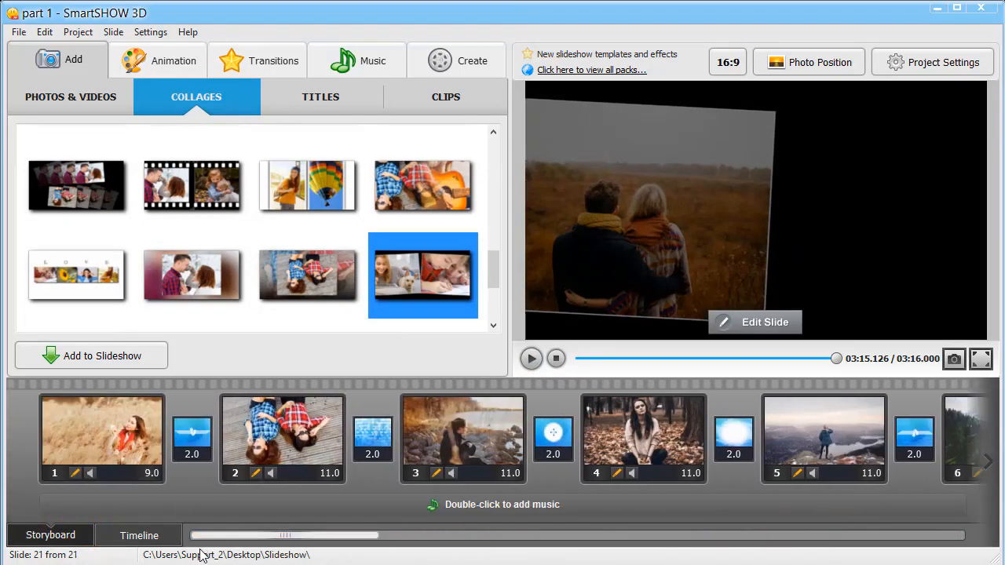
{"action": "left_click", "coordinate": [307, 92]}
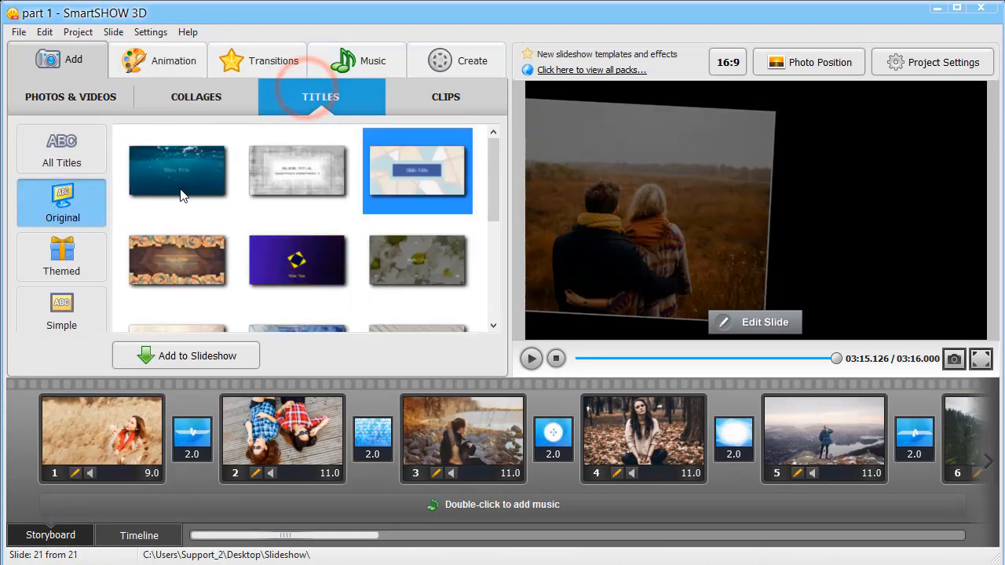
{"action": "left_click", "coordinate": [89, 255]}
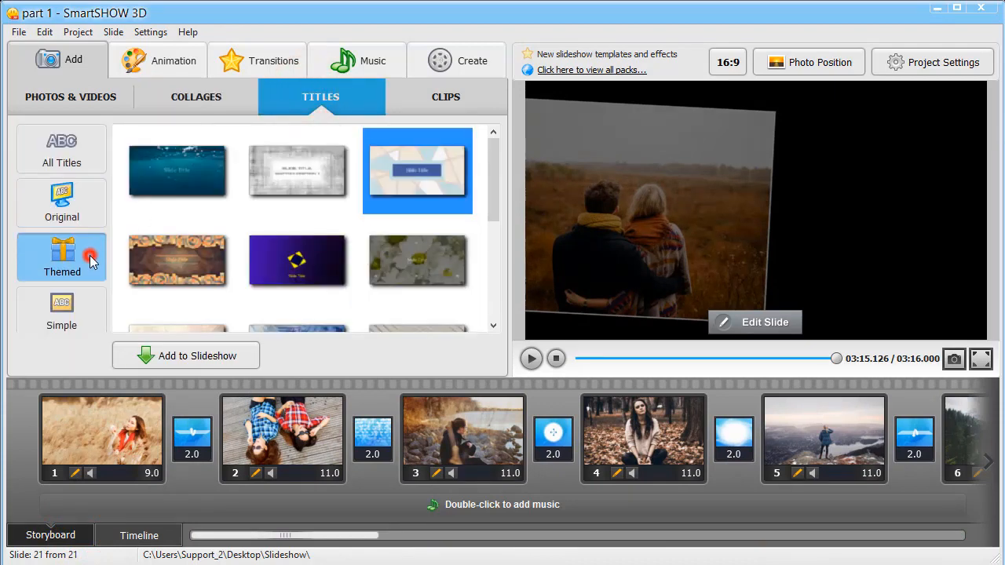
{"action": "left_click", "coordinate": [84, 311]}
{"action": "left_click", "coordinate": [100, 207]}
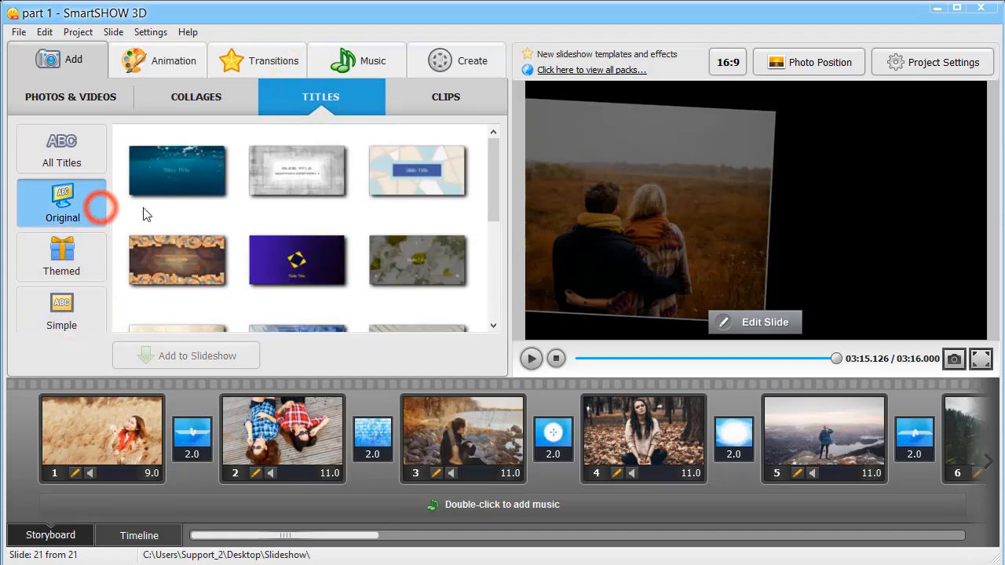
{"action": "left_click", "coordinate": [405, 170]}
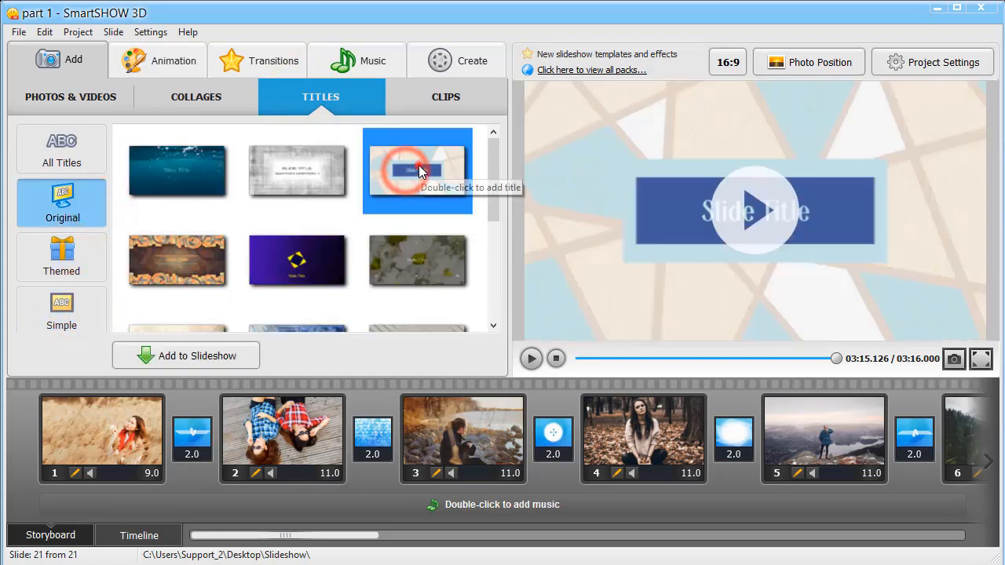
{"action": "left_click_drag", "start_coordinate": [405, 170], "coordinate": [58, 434]}
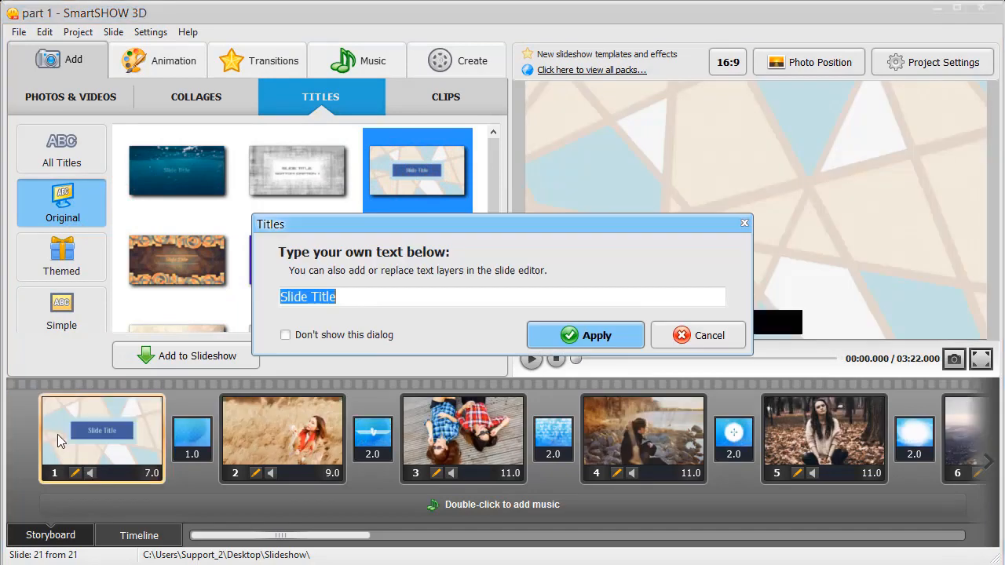
- Set the title slide's text to "Our Summer Trip" and preview the slide
{"action": "type", "text": "Our Summer Trip"}
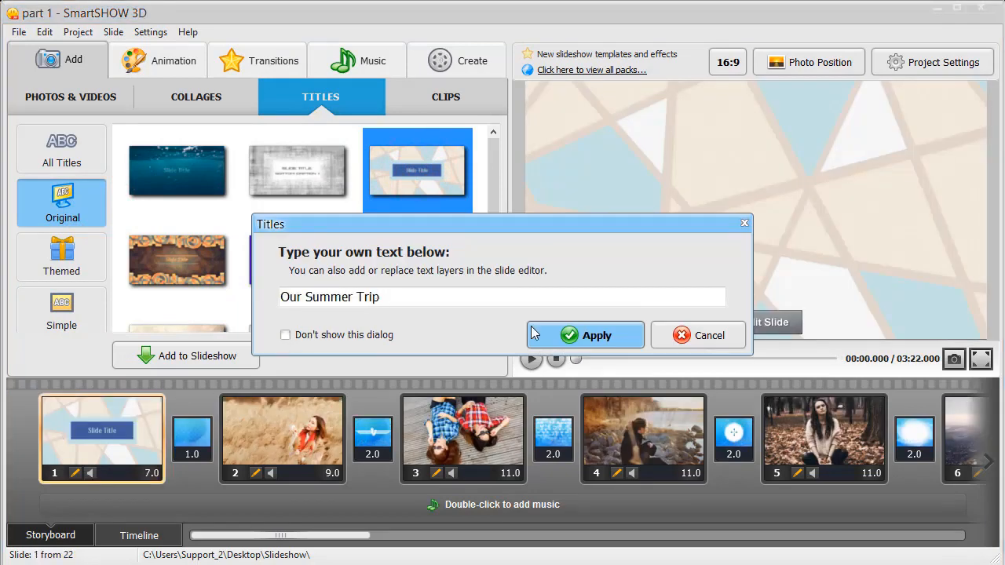
{"action": "left_click", "coordinate": [531, 333]}
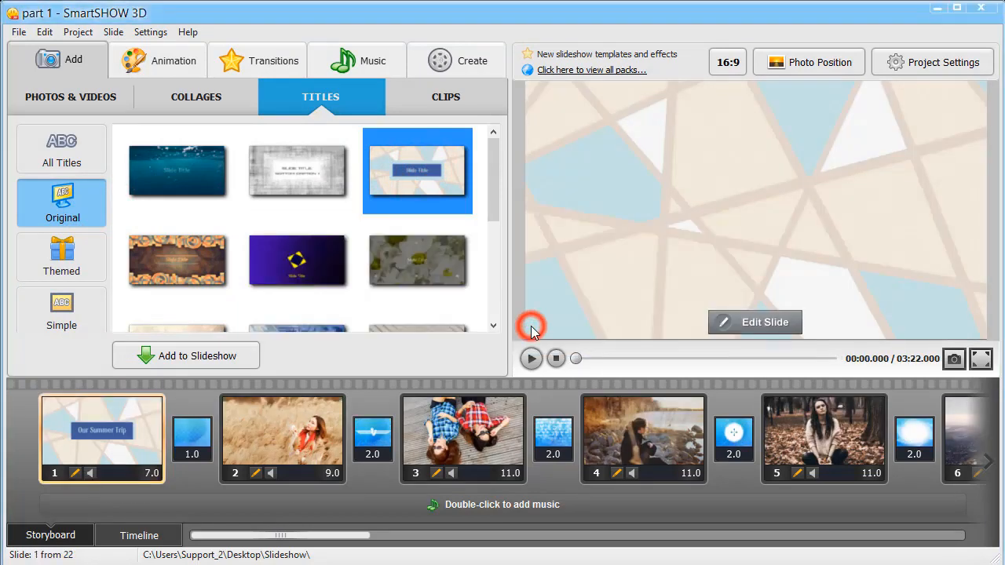
{"action": "left_click", "coordinate": [532, 359]}
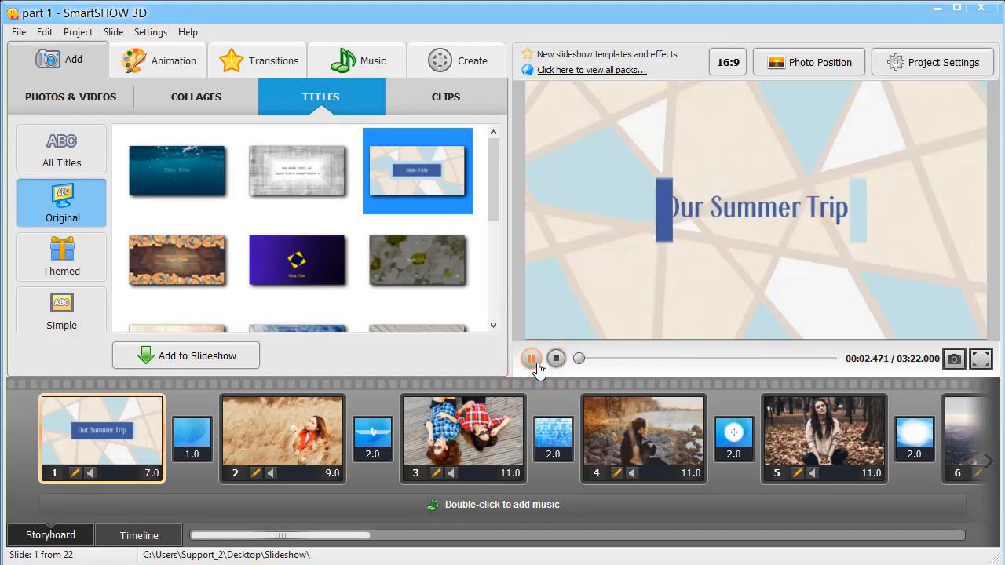
- Stop the slide preview and preview the Illuminated clip with white stars on a dark blue background
{"action": "left_click", "coordinate": [555, 359]}
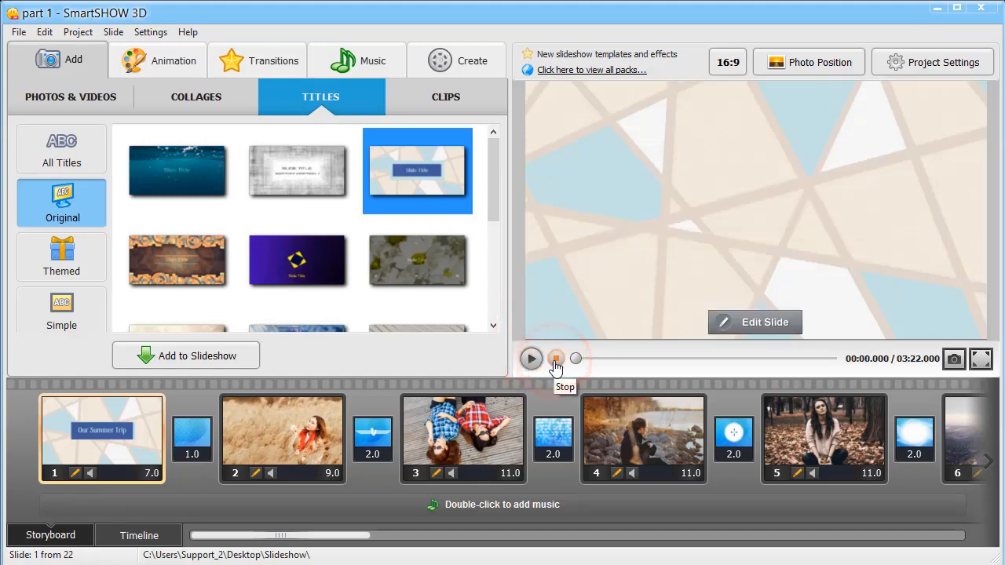
{"action": "left_click", "coordinate": [430, 96]}
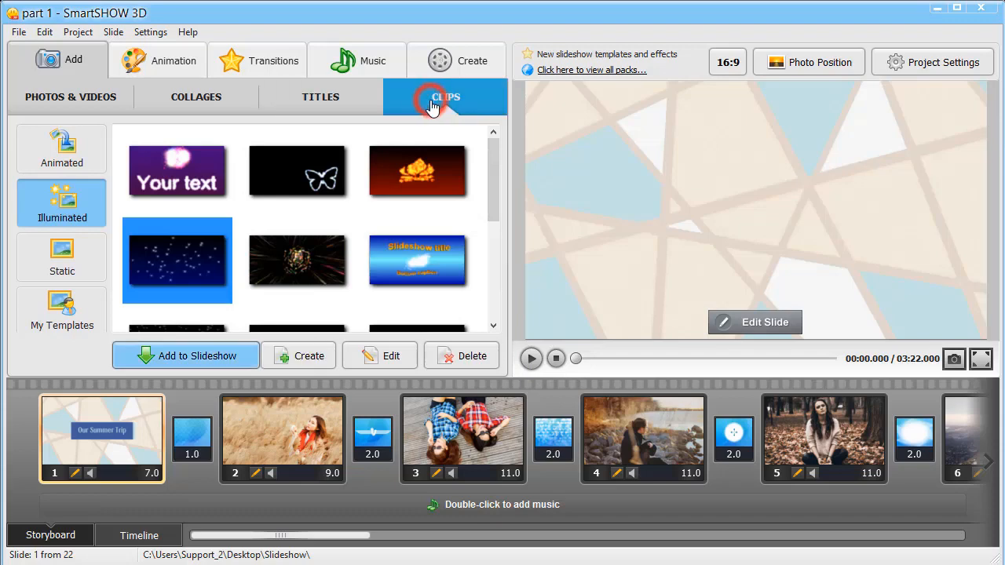
{"action": "left_click", "coordinate": [93, 259]}
{"action": "left_click", "coordinate": [85, 214]}
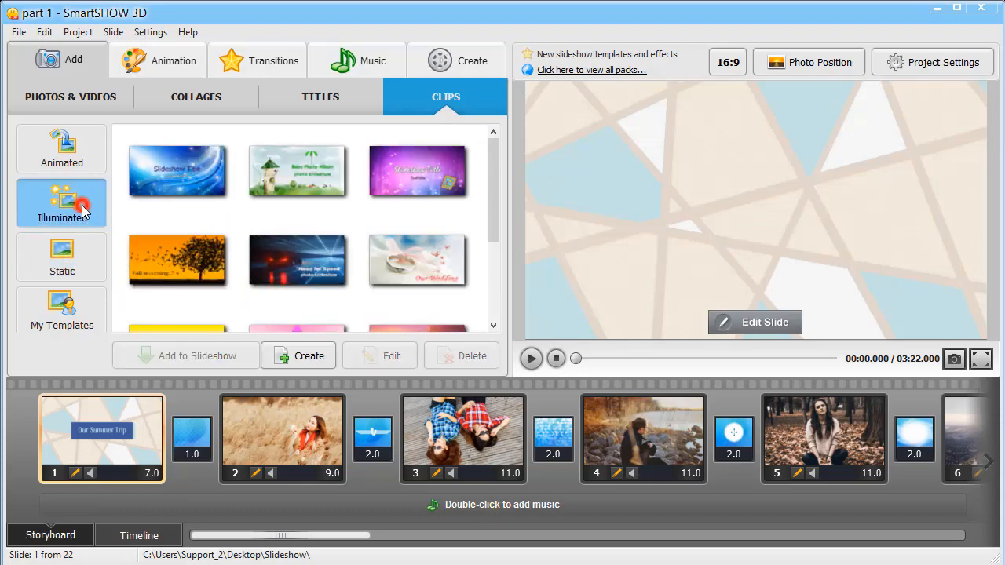
{"action": "left_click", "coordinate": [168, 259]}
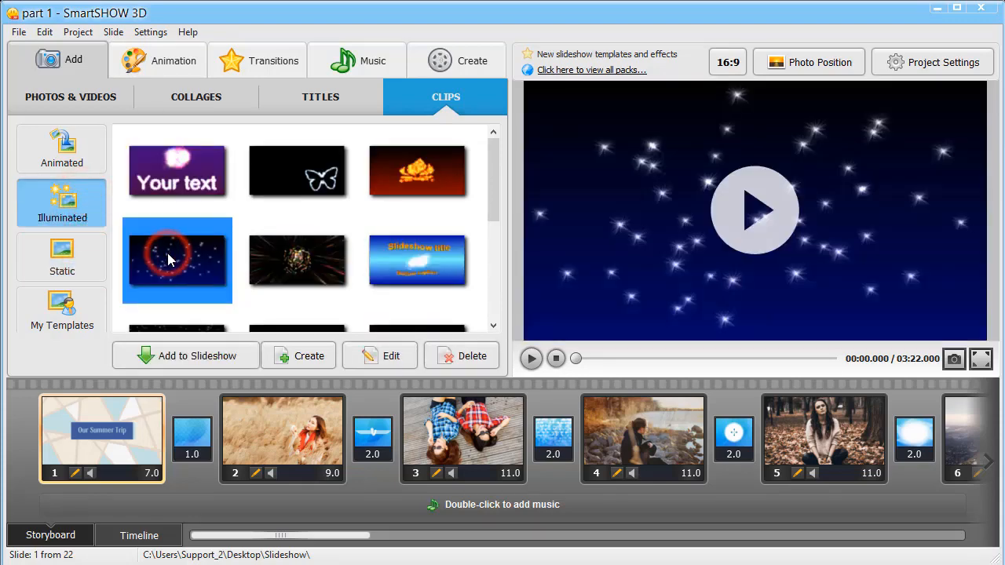
{"action": "left_click", "coordinate": [772, 238]}
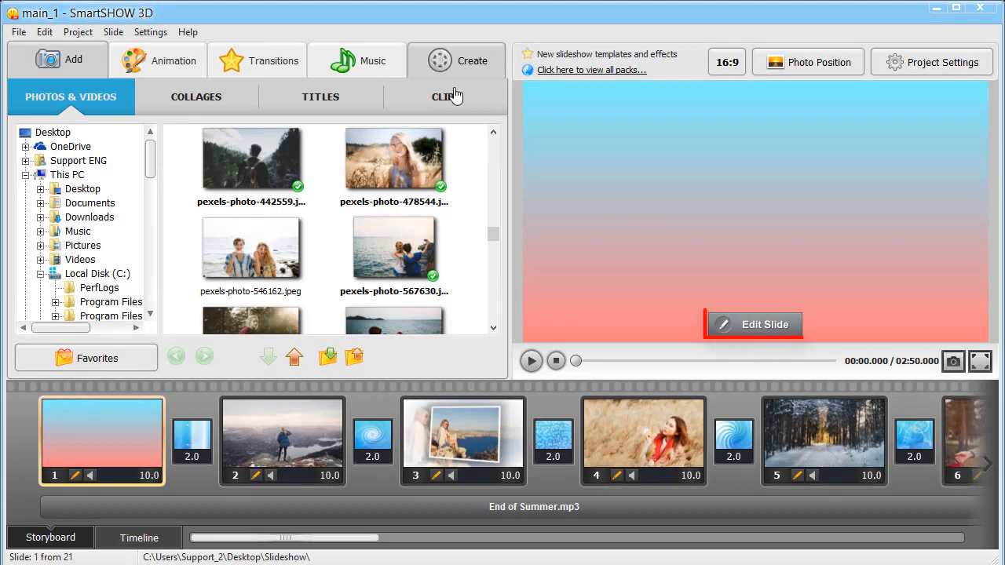
- Open the first slide, with the blue-to-pink gradient, for editing and set its duration to 10 seconds with a 2-second transition
{"action": "left_click", "coordinate": [765, 325]}
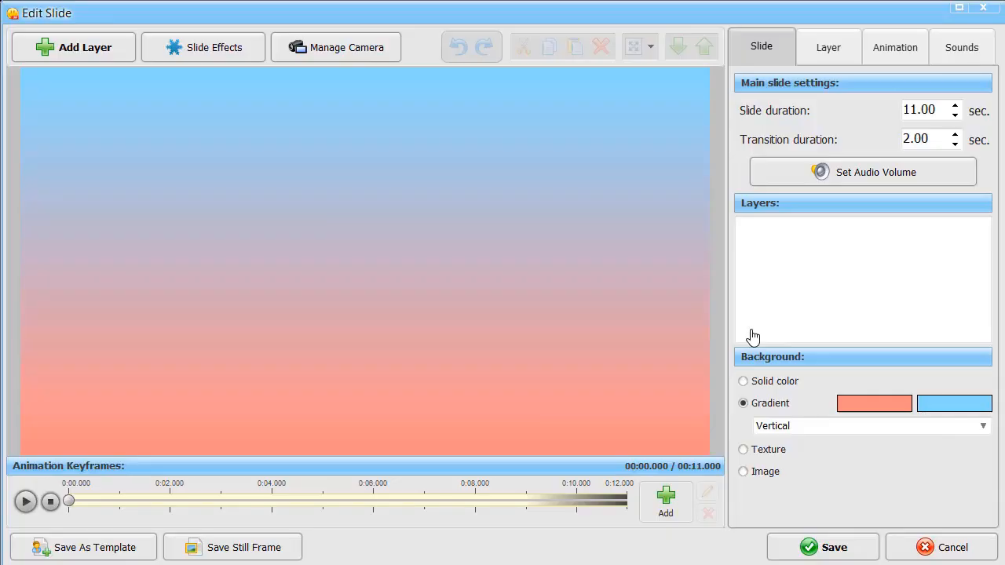
{"action": "left_click", "coordinate": [955, 114]}
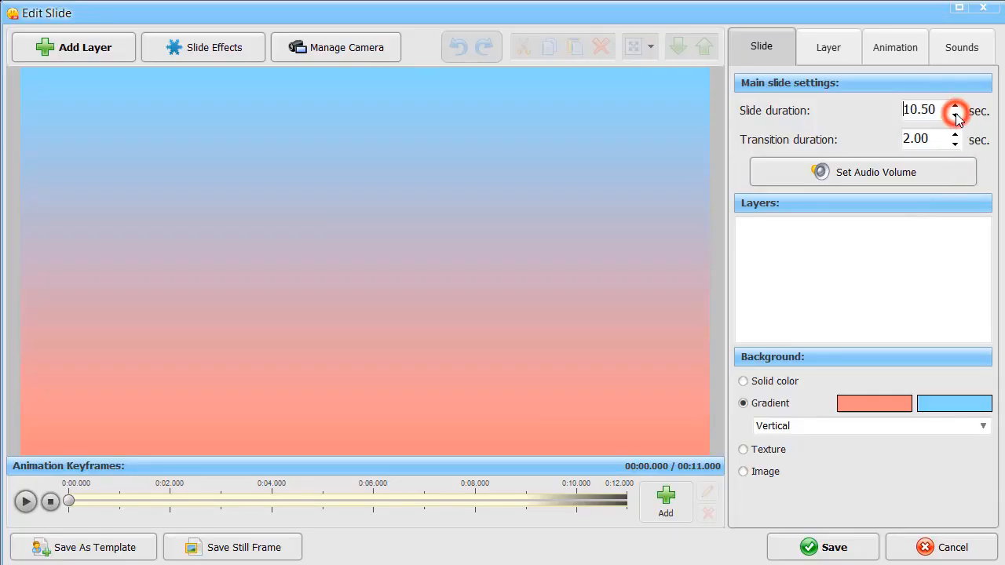
{"action": "left_click", "coordinate": [955, 115]}
{"action": "left_click", "coordinate": [954, 134]}
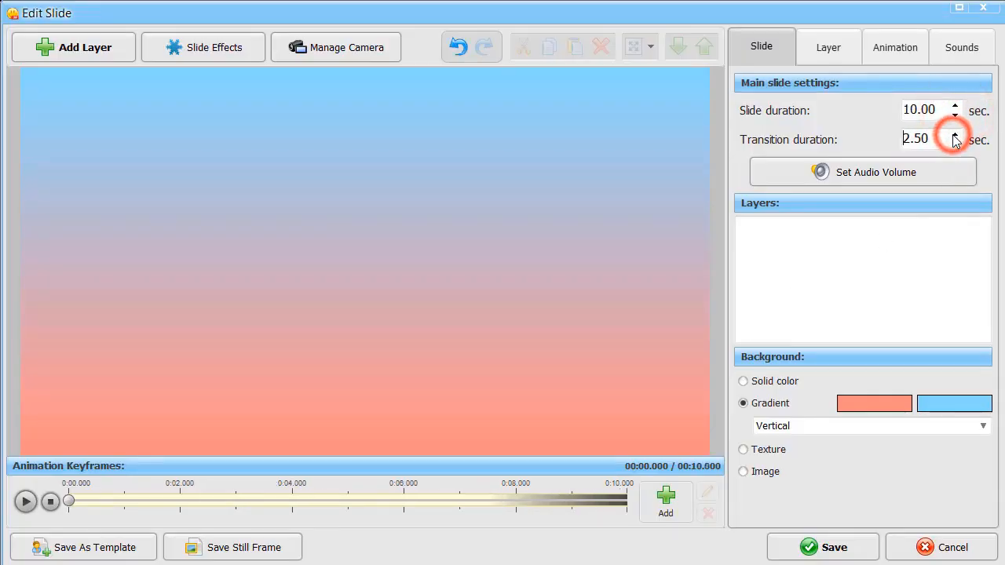
{"action": "left_click", "coordinate": [954, 145]}
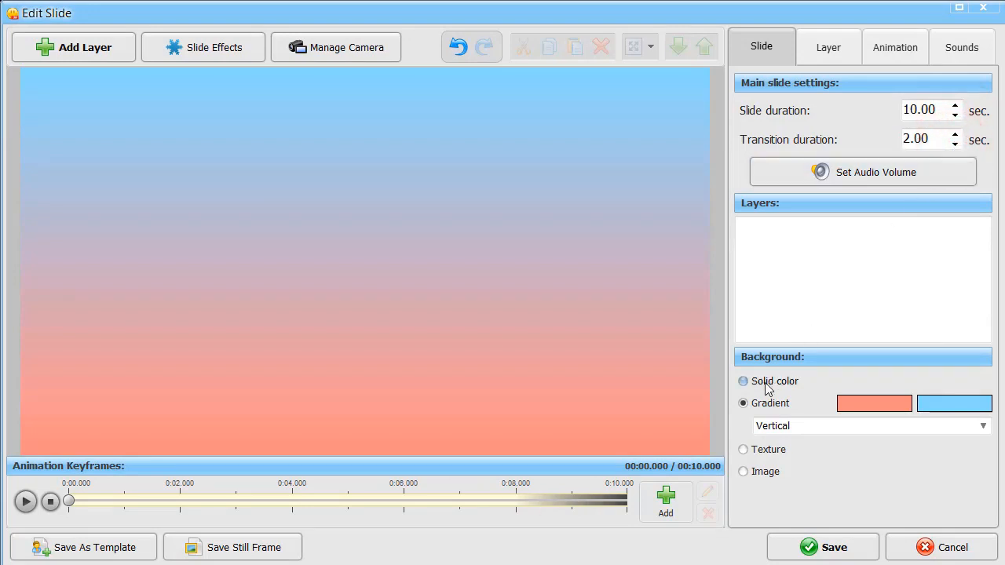
- Try blue instead of salmon pink in the slide's background gradient, and undo the colour change
{"action": "left_click", "coordinate": [862, 404]}
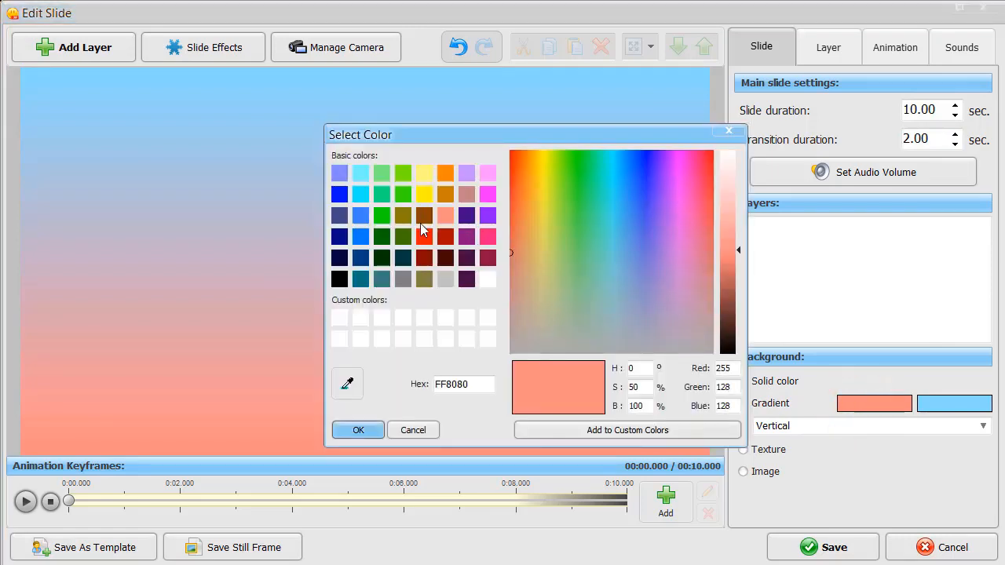
{"action": "left_click", "coordinate": [360, 214]}
{"action": "left_click", "coordinate": [372, 430]}
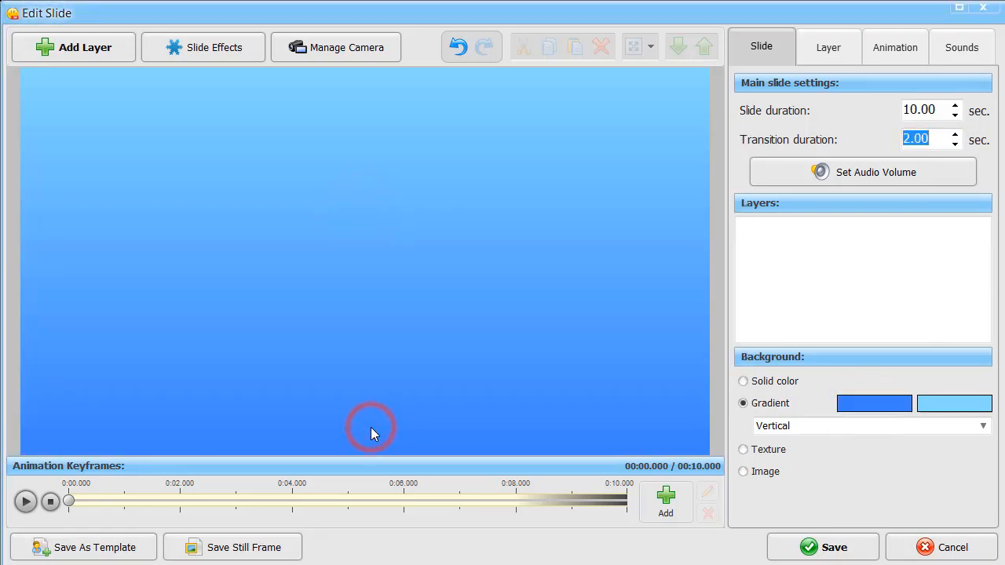
{"action": "left_click", "coordinate": [455, 48]}
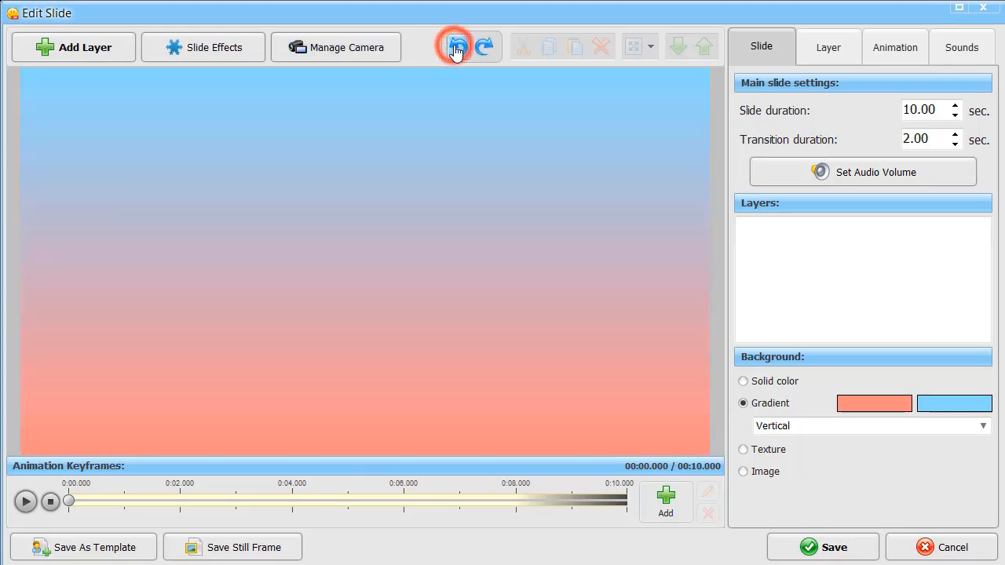
{"action": "left_click", "coordinate": [485, 52]}
{"action": "left_click", "coordinate": [459, 50]}
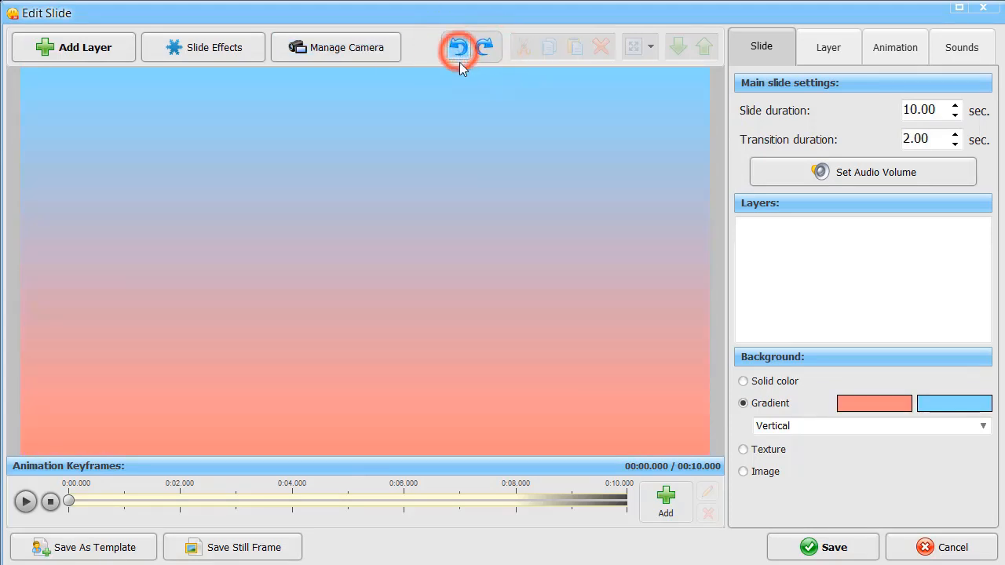
- Set the slide background to the orange gradient image from the Abstract category of the image gallery
{"action": "left_click", "coordinate": [744, 472]}
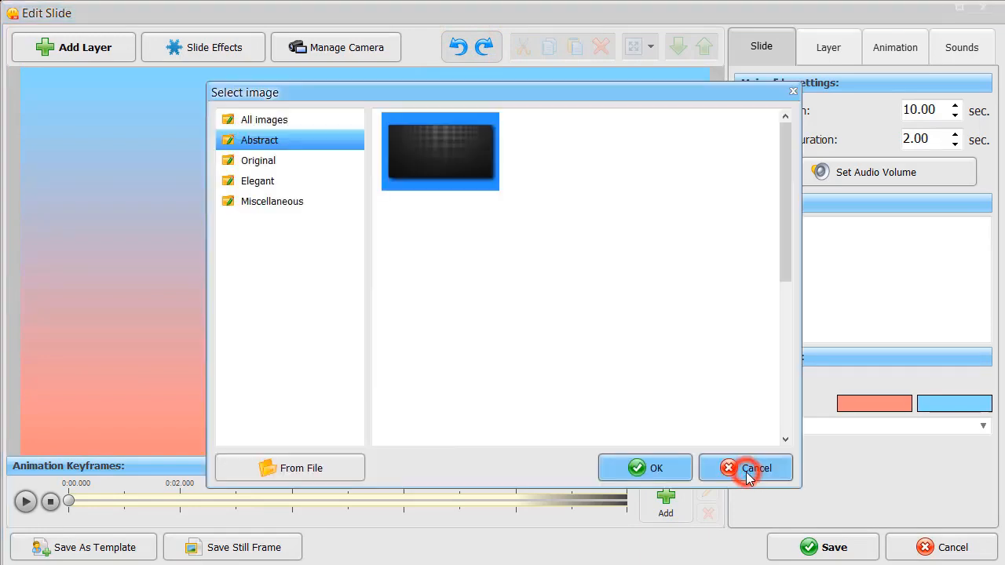
{"action": "left_click", "coordinate": [269, 162]}
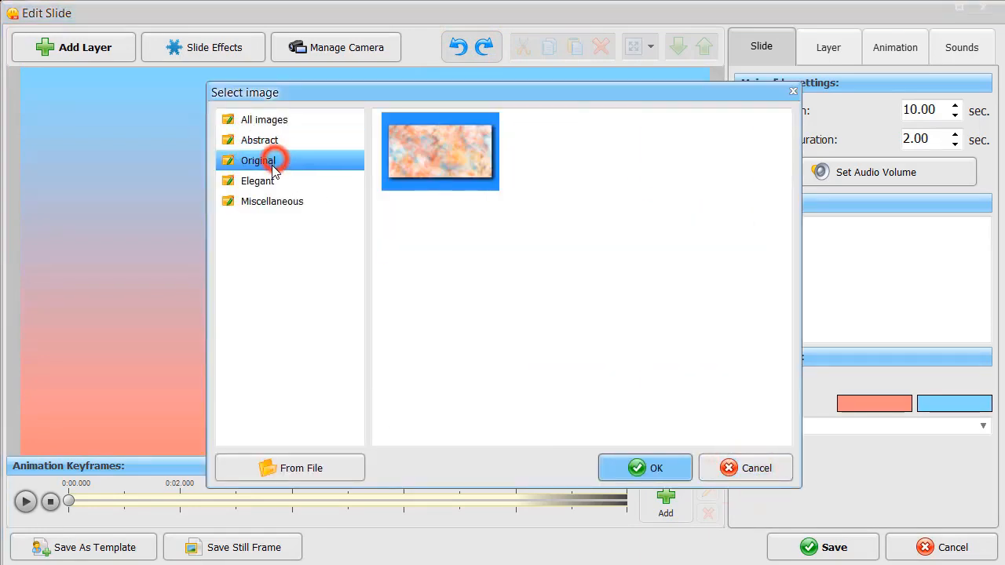
{"action": "left_click", "coordinate": [267, 182]}
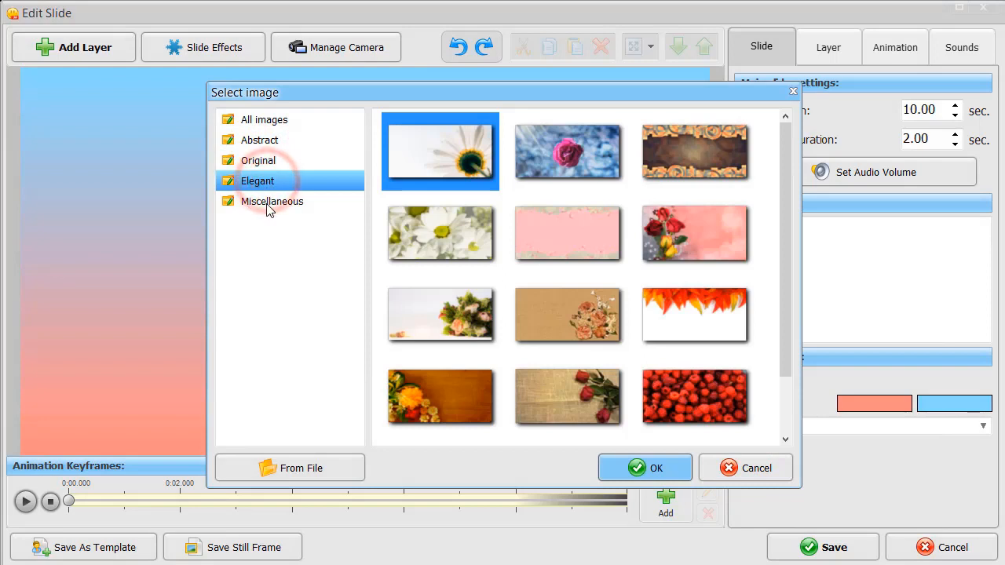
{"action": "left_click", "coordinate": [268, 206]}
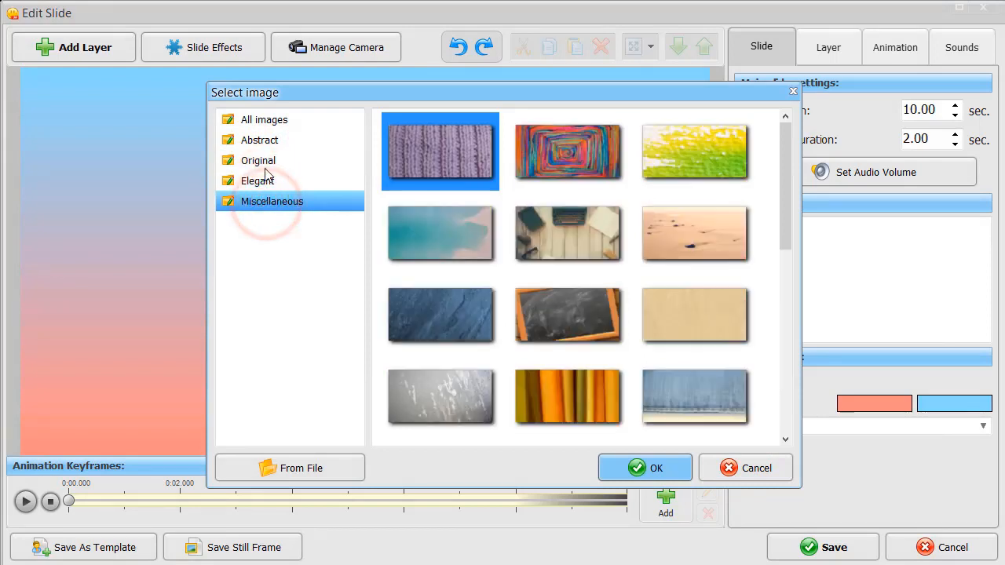
{"action": "left_click", "coordinate": [260, 139]}
{"action": "left_click", "coordinate": [413, 384]}
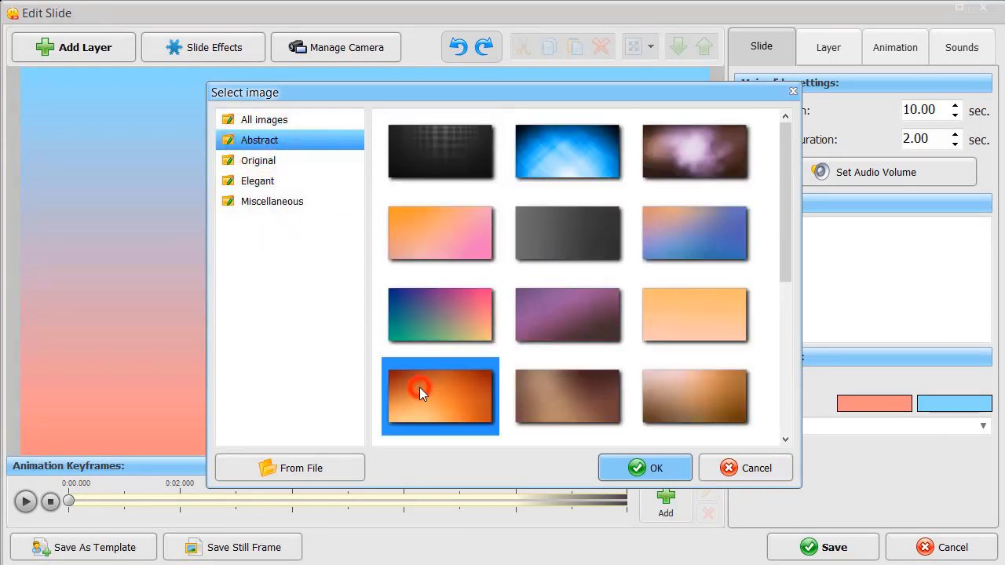
{"action": "left_click", "coordinate": [638, 468]}
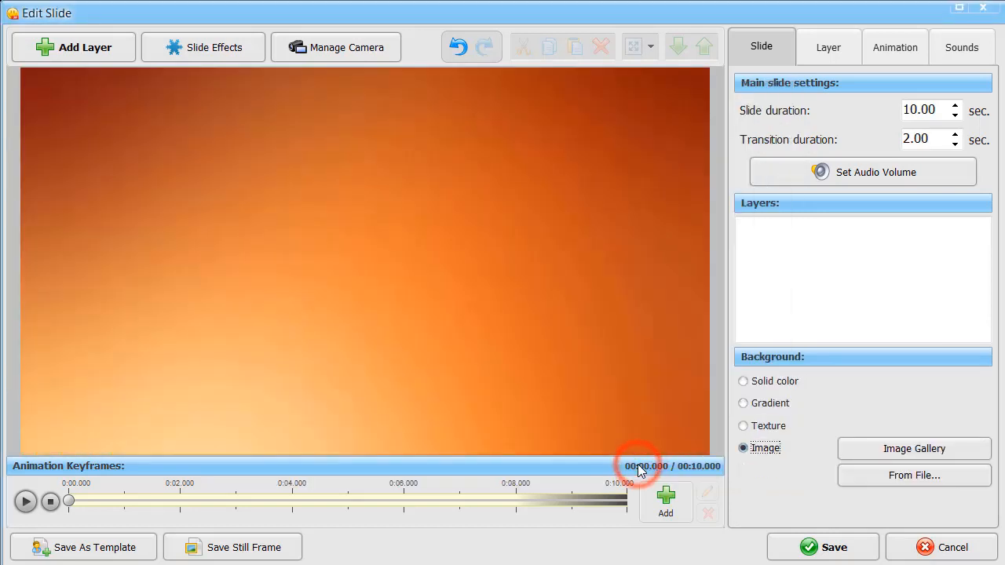
- Add the photo girls-1107329_1920 from the Slideshow folder to the slide as a new layer
{"action": "left_click", "coordinate": [95, 52]}
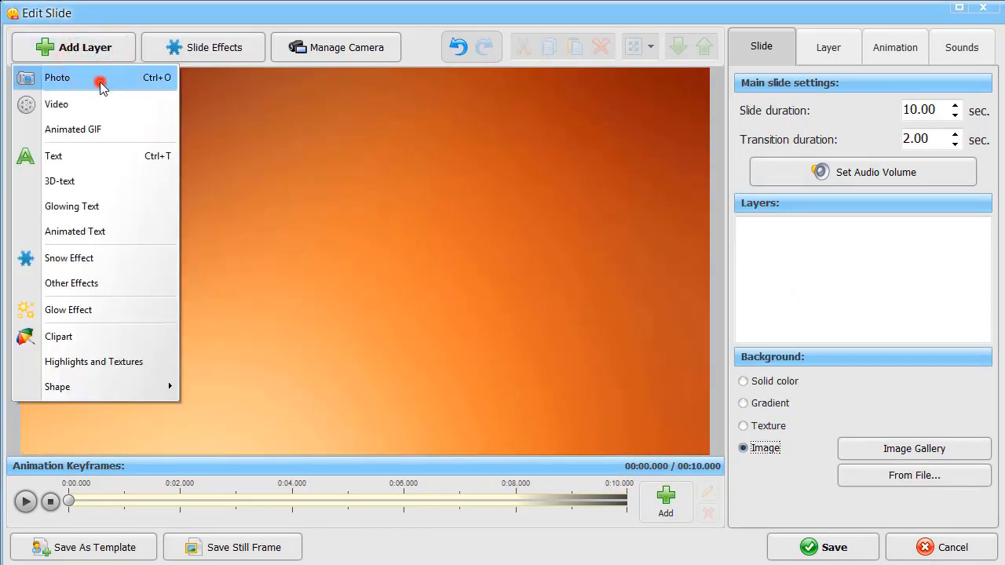
{"action": "left_click", "coordinate": [100, 83]}
{"action": "left_click", "coordinate": [670, 213]}
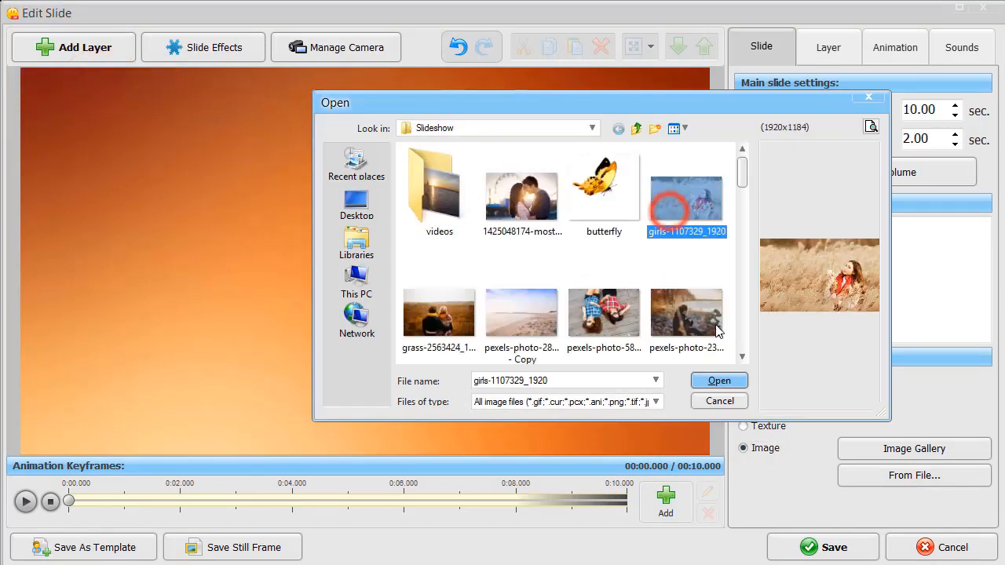
{"action": "left_click", "coordinate": [715, 380]}
- Place the photo layer in the middle of the slide and enlarge it to about half the slide width
{"action": "left_click_drag", "start_coordinate": [450, 278], "coordinate": [512, 270]}
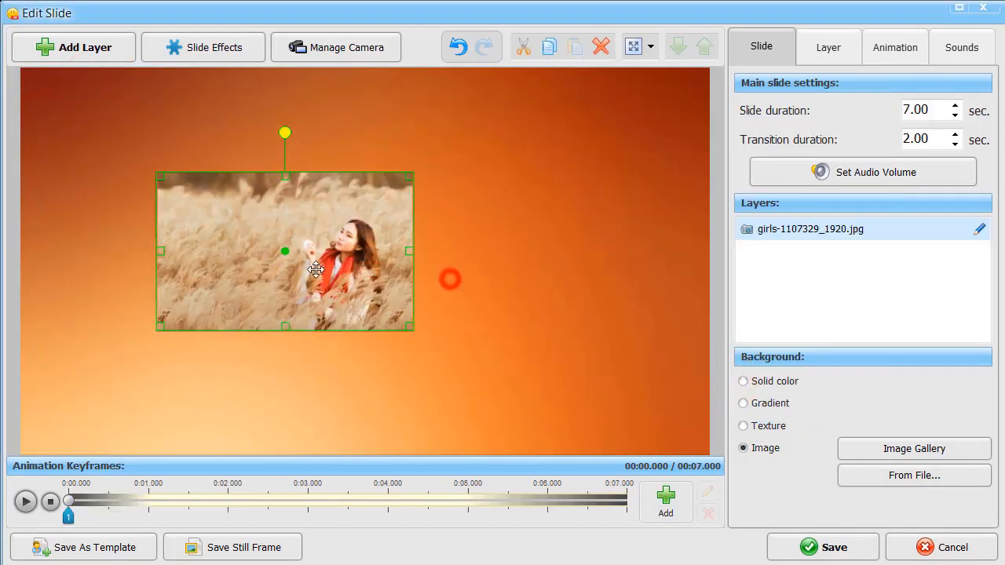
{"action": "left_click_drag", "start_coordinate": [408, 255], "coordinate": [421, 274]}
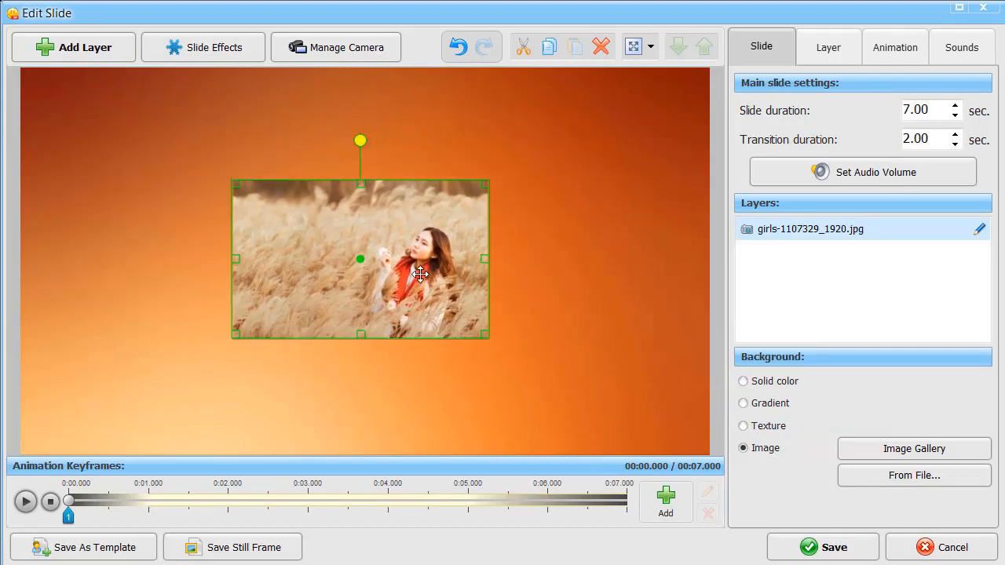
{"action": "left_click_drag", "start_coordinate": [487, 336], "coordinate": [536, 379]}
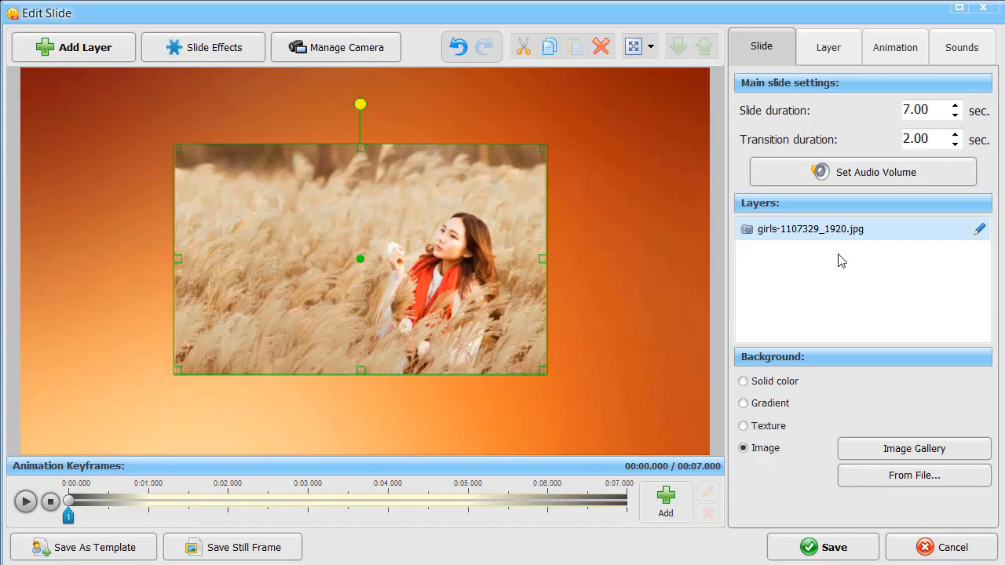
- Crop the photo freely around the woman, cutting off about 40% on the left and a narrow strip at the top
{"action": "left_click", "coordinate": [844, 46]}
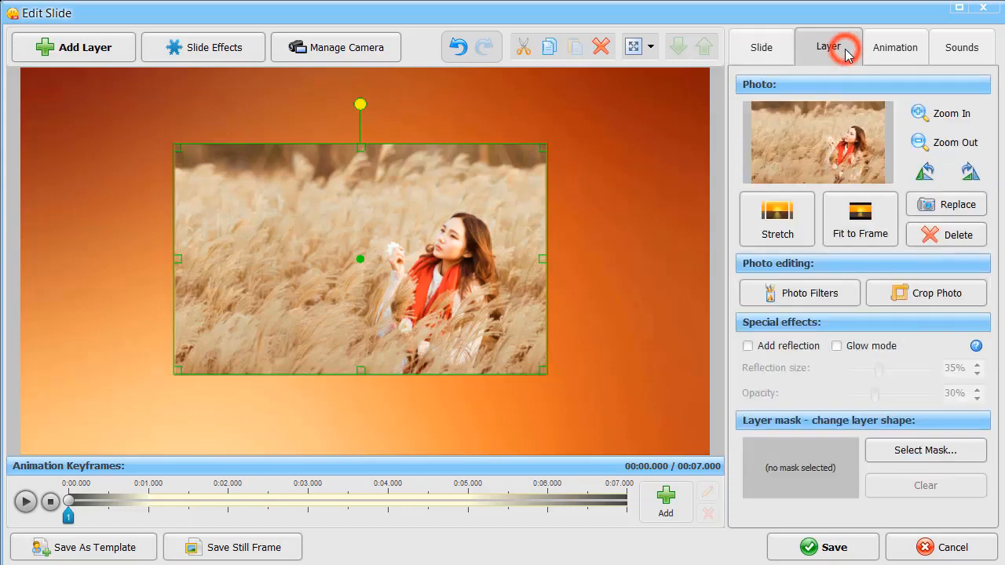
{"action": "left_click", "coordinate": [898, 297]}
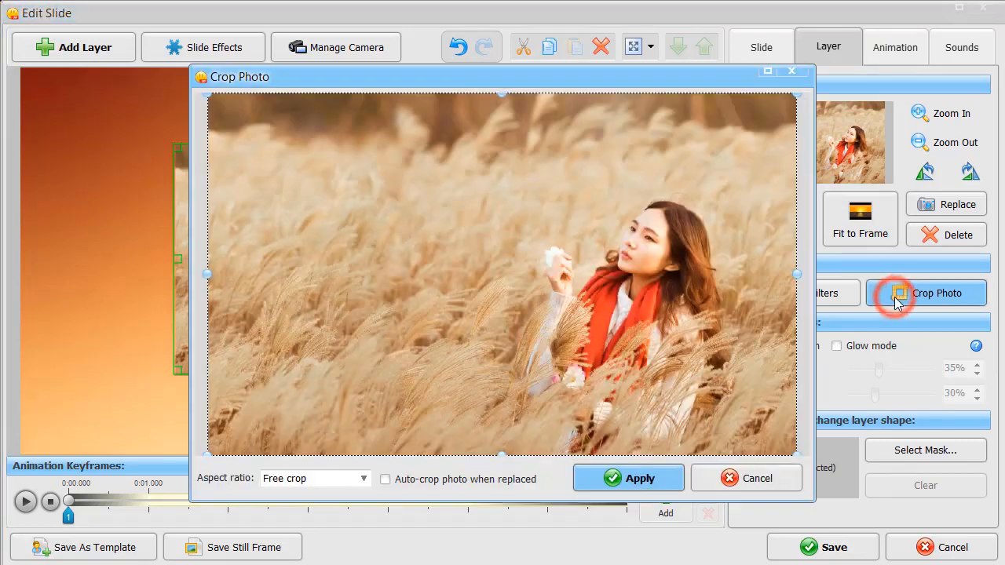
{"action": "left_click_drag", "start_coordinate": [209, 273], "coordinate": [441, 282]}
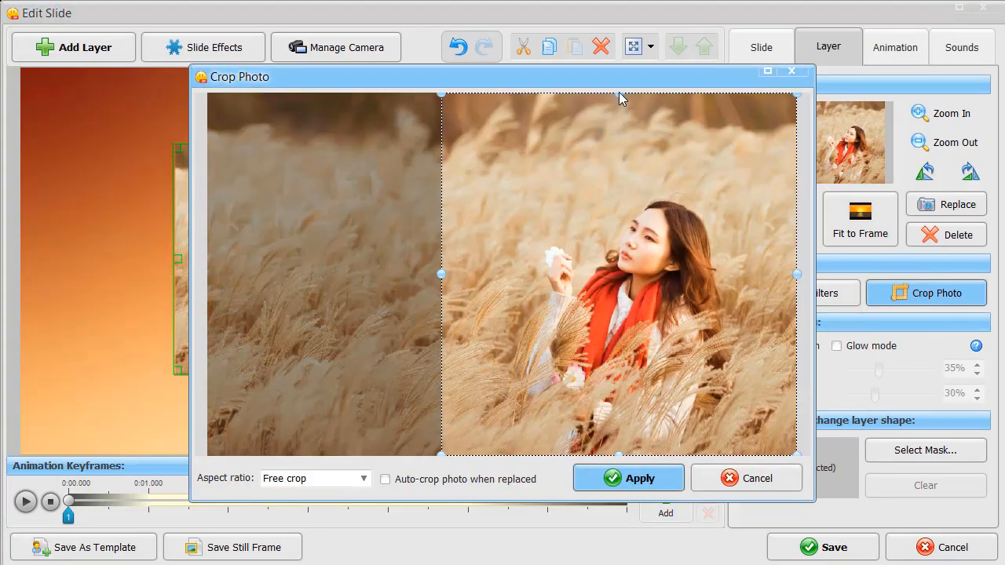
{"action": "left_click_drag", "start_coordinate": [619, 93], "coordinate": [618, 145]}
{"action": "left_click", "coordinate": [601, 474]}
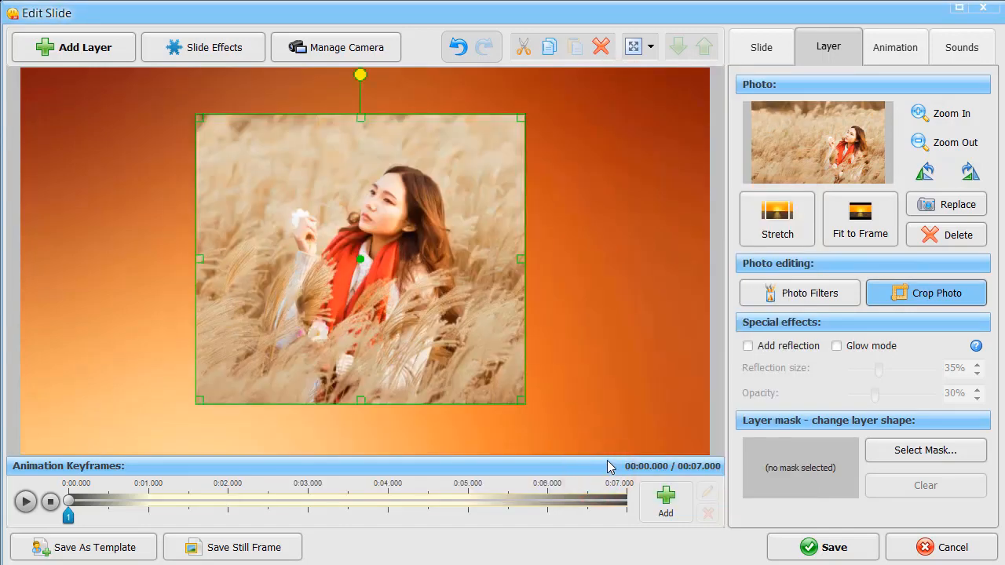
- Try the reflection effect on the photo, switch it off, and apply the square mask with softly blurred edges
{"action": "left_click", "coordinate": [747, 346]}
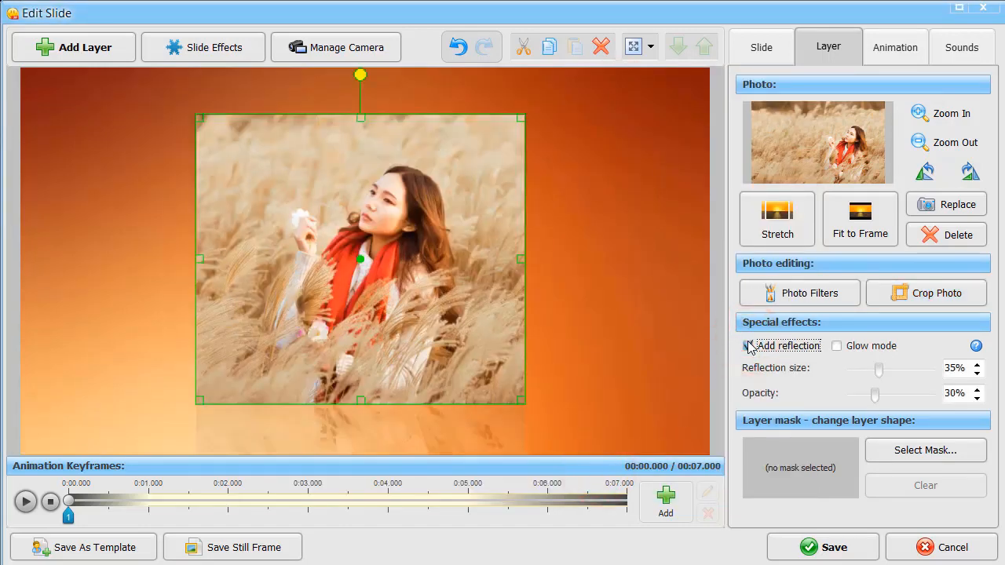
{"action": "left_click", "coordinate": [747, 347]}
{"action": "left_click", "coordinate": [875, 444]}
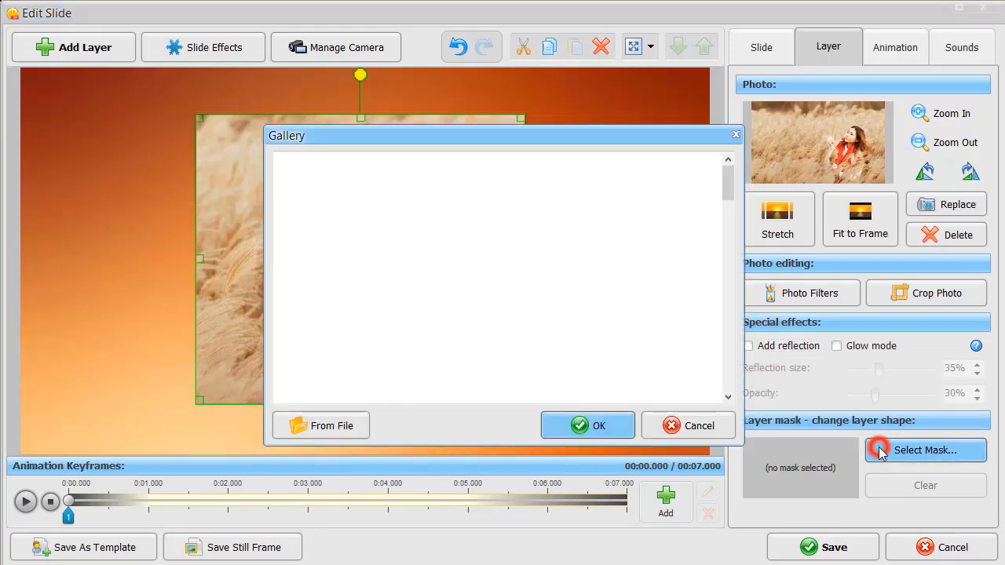
{"action": "left_click_drag", "start_coordinate": [726, 185], "coordinate": [723, 353]}
{"action": "left_click", "coordinate": [514, 281]}
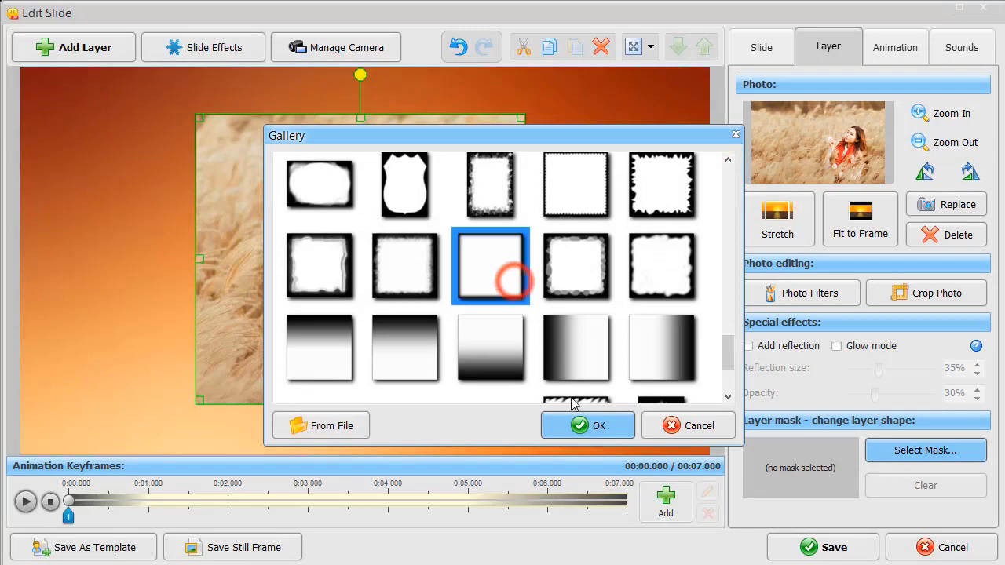
{"action": "left_click", "coordinate": [588, 426]}
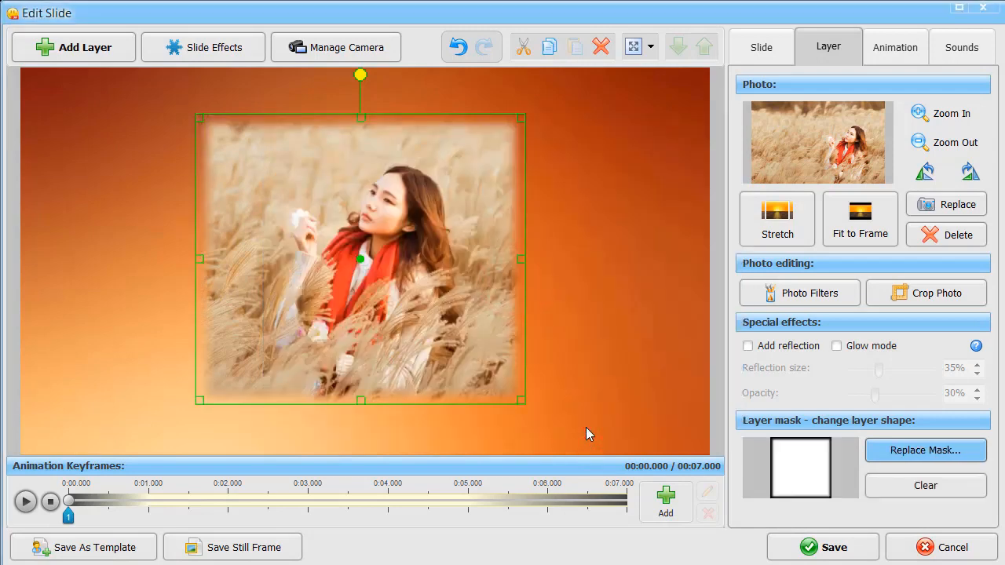
- Examine the photo layer's keyframe animation settings and the slide's sound and volume settings
{"action": "left_click", "coordinate": [879, 45]}
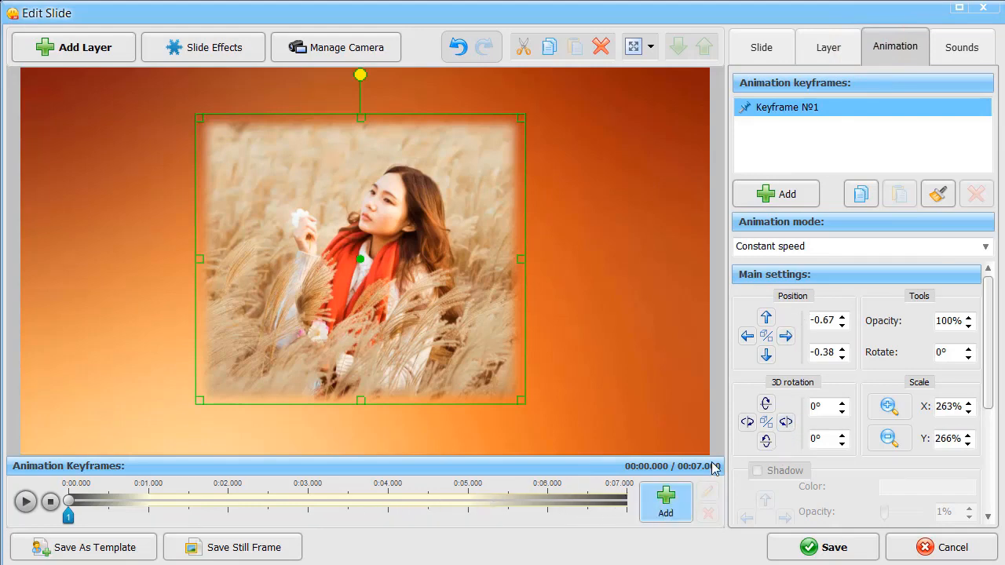
{"action": "left_click", "coordinate": [950, 49]}
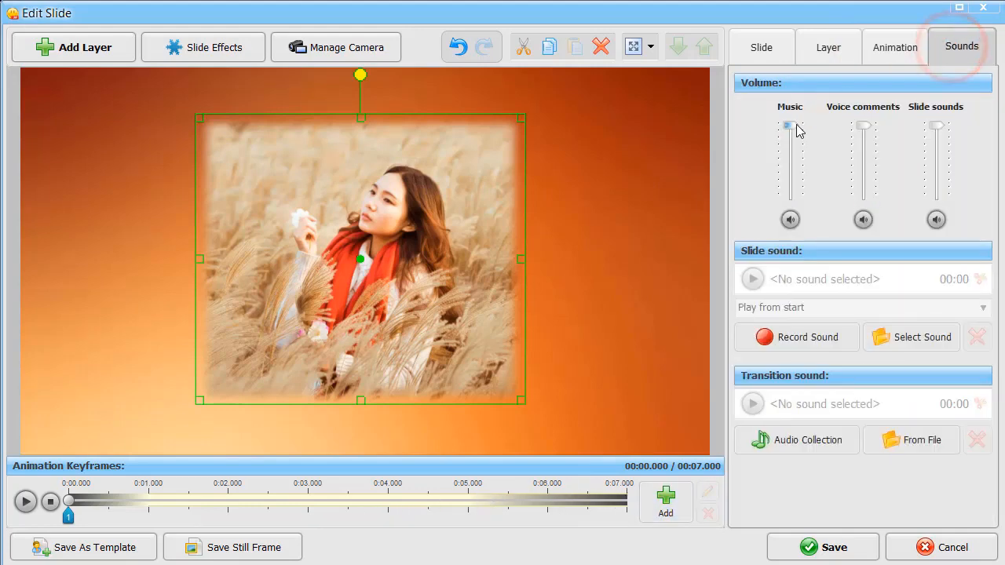
{"action": "left_click_drag", "start_coordinate": [790, 125], "coordinate": [870, 128]}
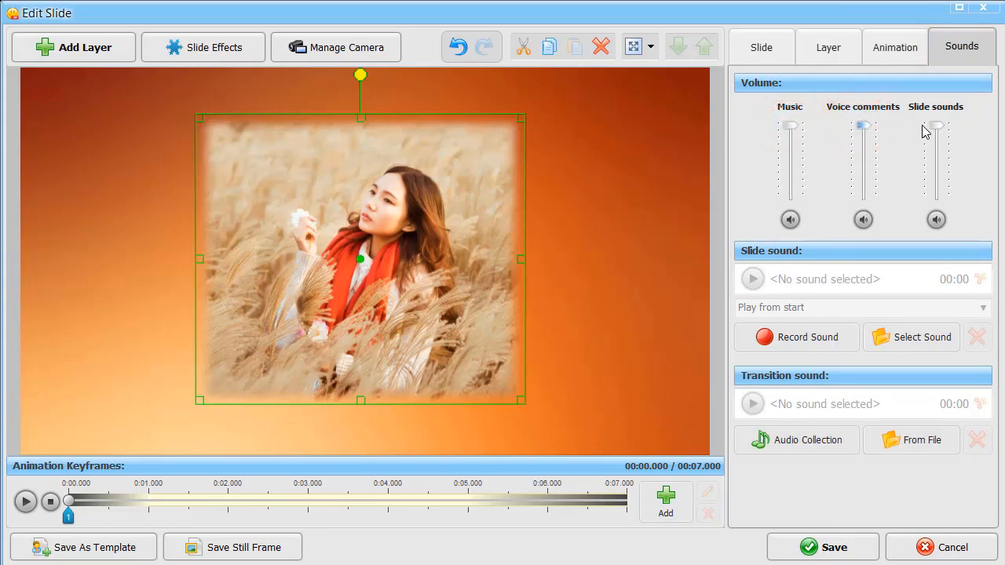
- Browse the audio collection for a slide transition sound
{"action": "mouse_move", "coordinate": [937, 126]}
{"action": "left_mouse_down"}
{"action": "mouse_move", "coordinate": [934, 198]}
{"action": "mouse_move", "coordinate": [934, 122]}
{"action": "left_mouse_up"}
{"action": "left_click", "coordinate": [787, 447]}
{"action": "mouse_move", "coordinate": [674, 207]}
{"action": "left_mouse_down"}
{"action": "mouse_move", "coordinate": [673, 343]}
{"action": "mouse_move", "coordinate": [673, 213]}
{"action": "left_mouse_up"}
{"action": "left_click", "coordinate": [645, 413]}
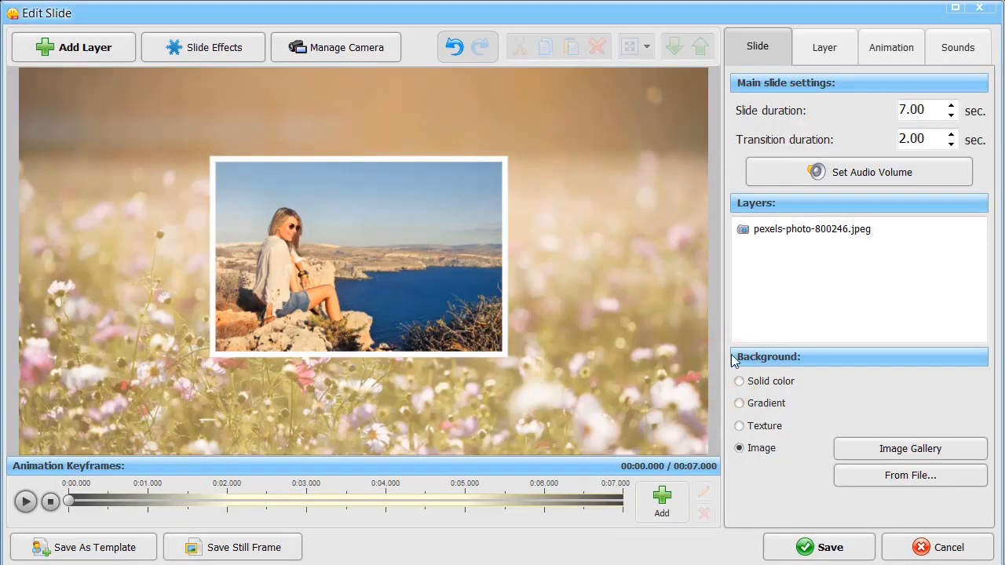
- Shrink the photo of the woman on the rocks to 7% scale at its first animation keyframe
{"action": "left_click", "coordinate": [898, 55]}
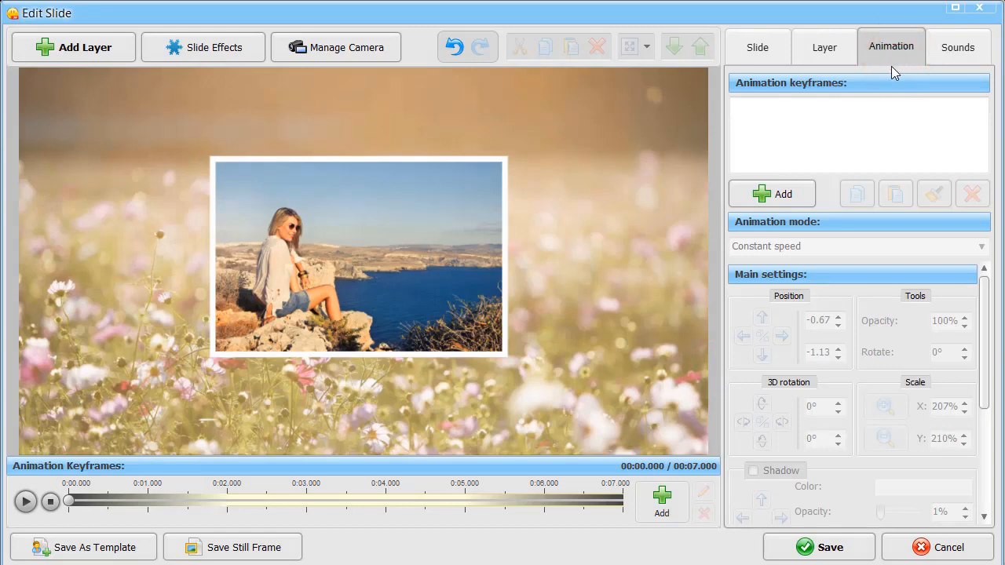
{"action": "left_click", "coordinate": [483, 281]}
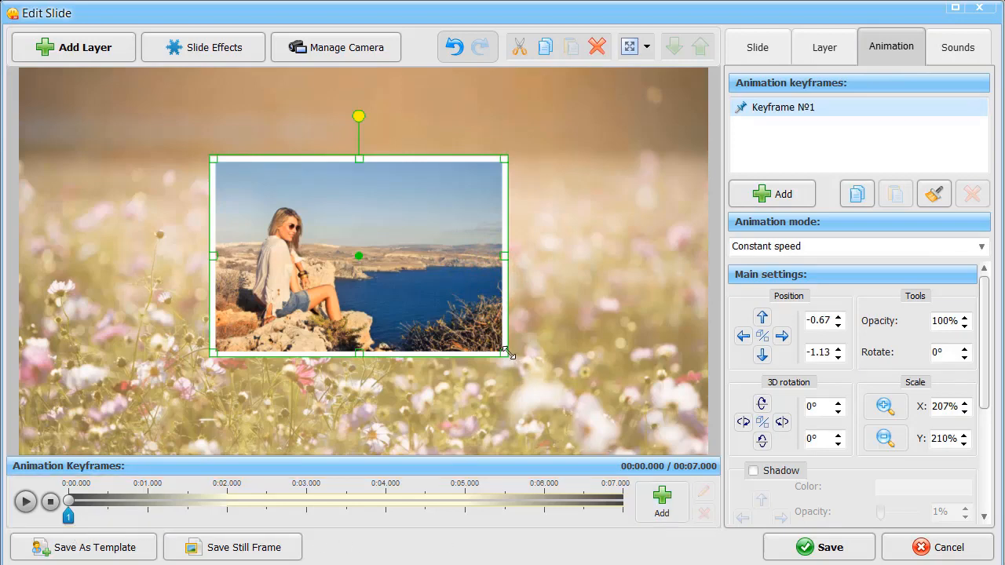
{"action": "left_click_drag", "start_coordinate": [507, 353], "coordinate": [381, 243]}
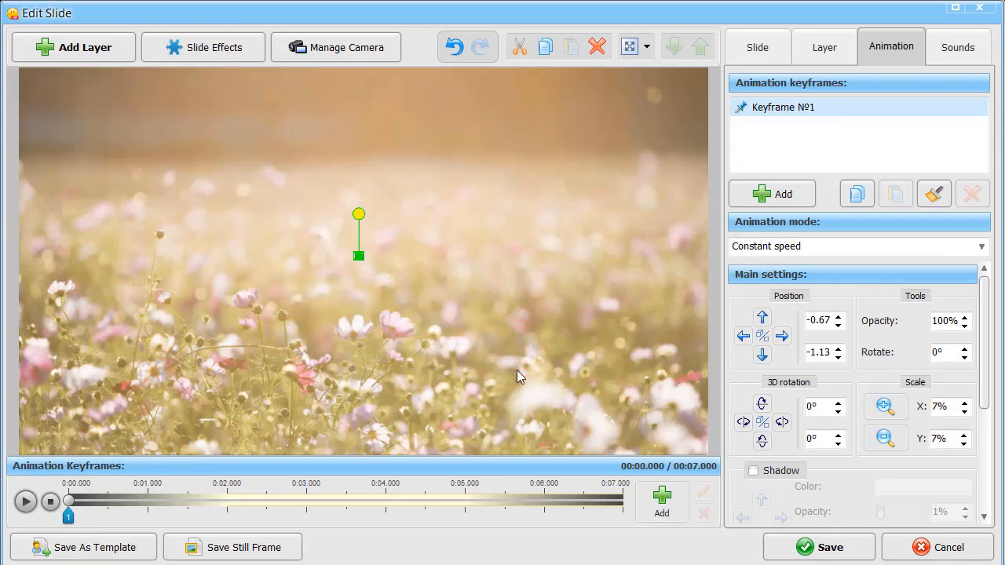
- Add a second keyframe at about 2 seconds with the photo enlarged to about 294% by 298% and its lower 3D rotation value at 360°
{"action": "left_click", "coordinate": [658, 500]}
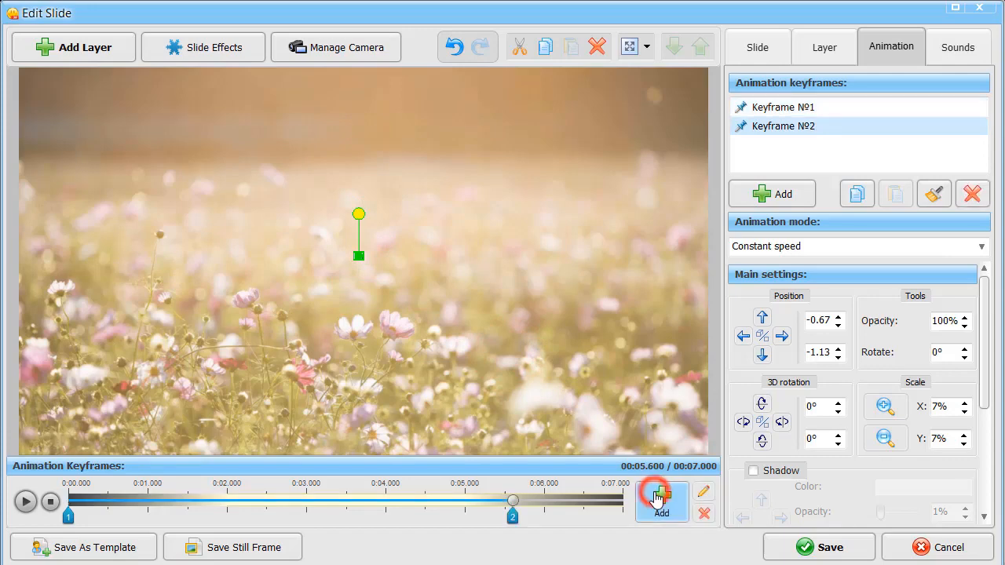
{"action": "left_click_drag", "start_coordinate": [515, 518], "coordinate": [232, 514]}
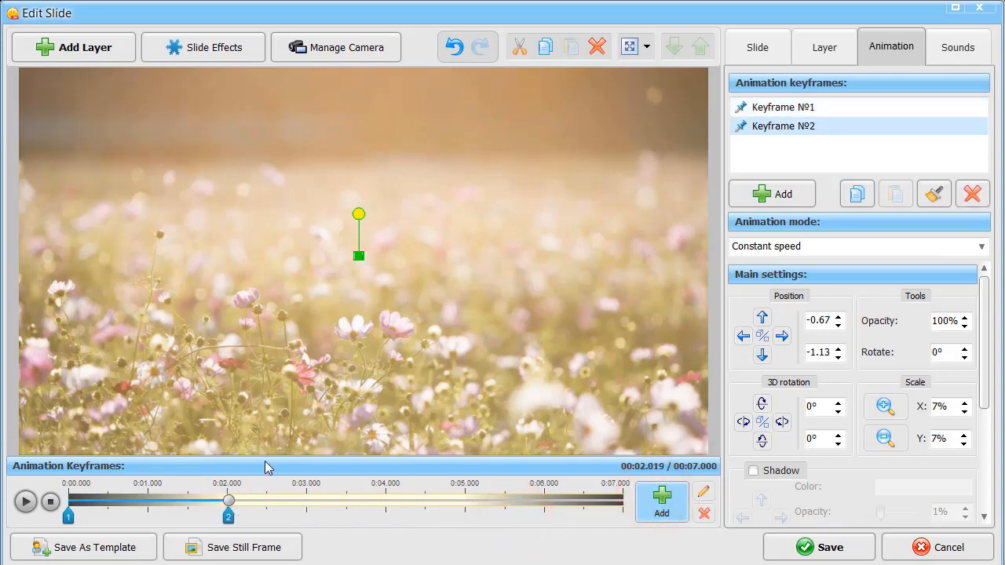
{"action": "left_click_drag", "start_coordinate": [362, 258], "coordinate": [573, 370]}
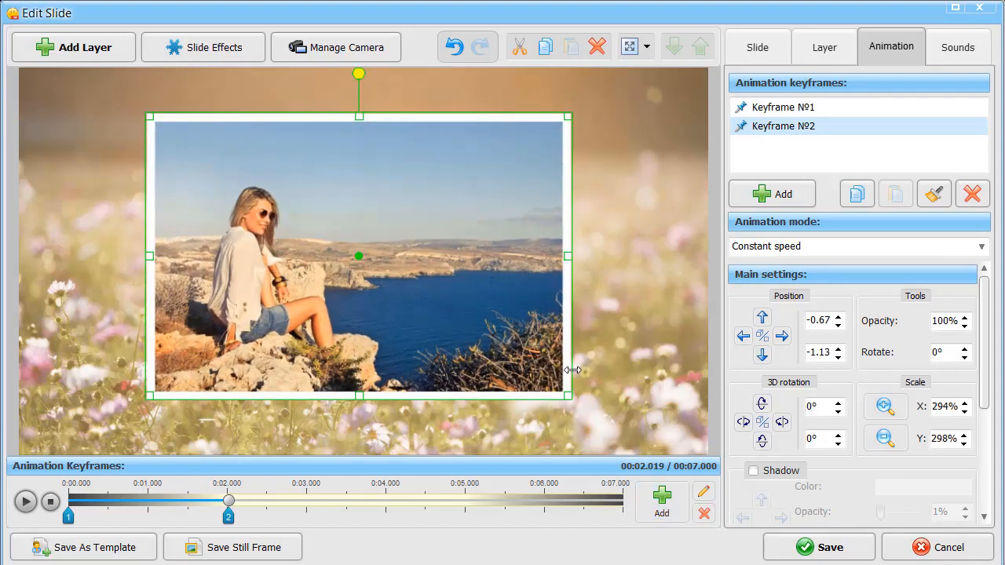
{"action": "left_click", "coordinate": [804, 438]}
{"action": "type", "text": "360"}
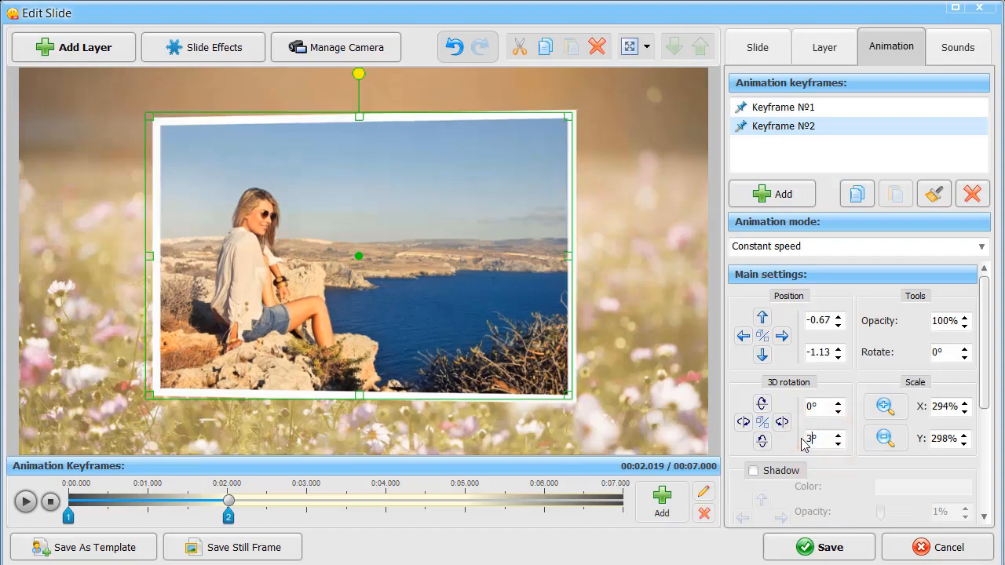
- Add a third keyframe at about 2.7 seconds and a fourth at about 5 seconds
{"action": "left_click", "coordinate": [680, 515]}
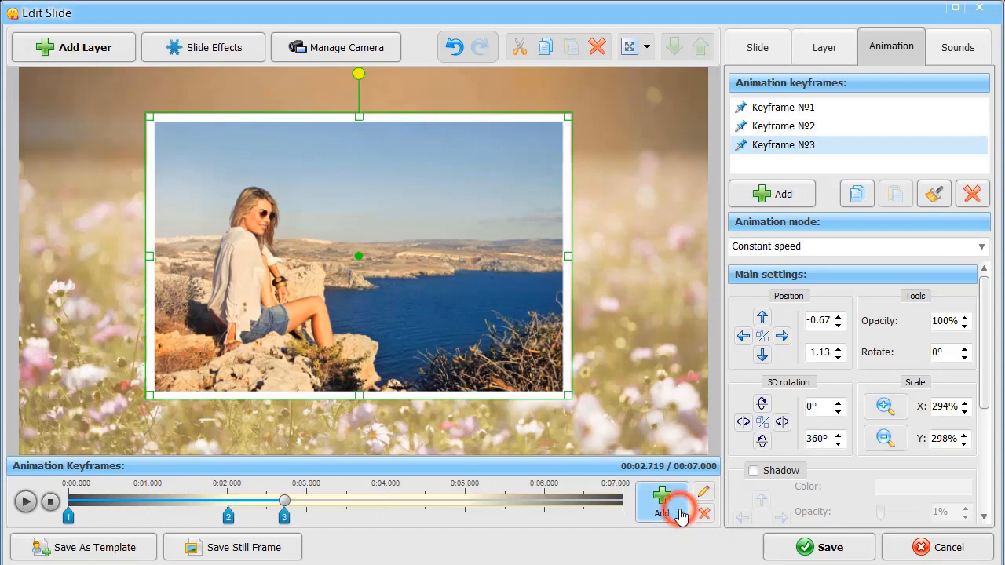
{"action": "left_click", "coordinate": [663, 503]}
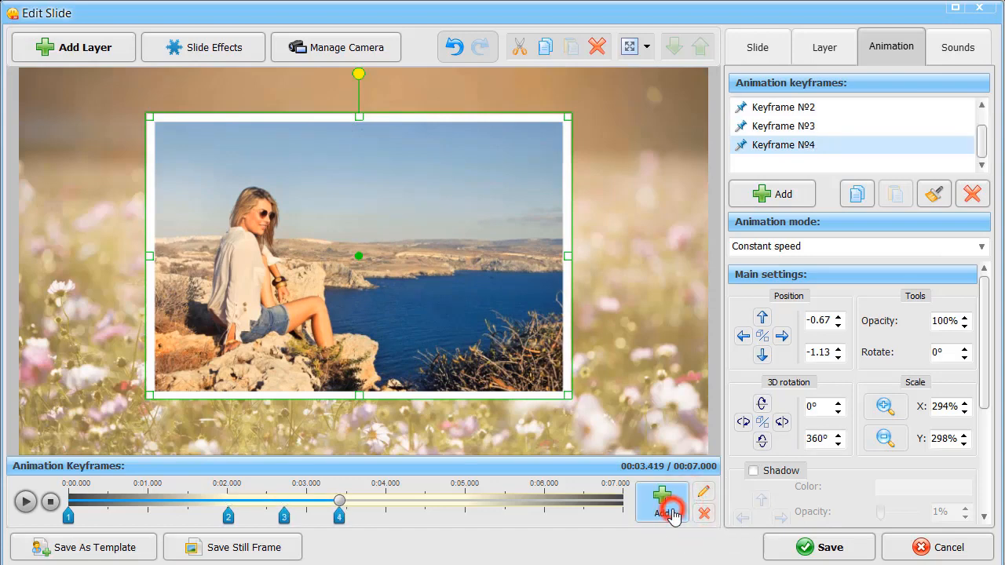
{"action": "left_click", "coordinate": [343, 516]}
{"action": "left_click_drag", "start_coordinate": [362, 517], "coordinate": [471, 520]}
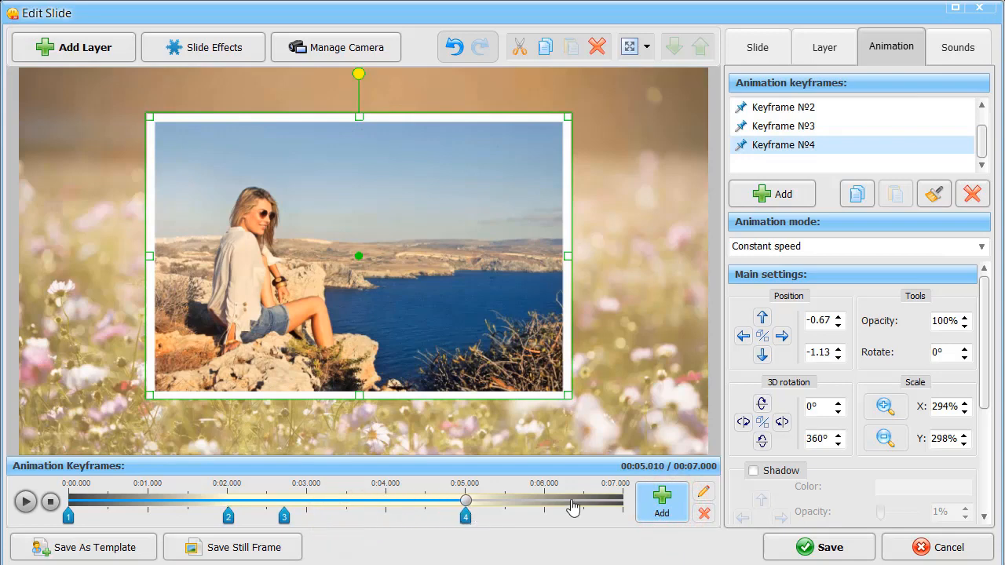
- Move the photo down off the slide at the fourth keyframe, to vertical position 90.87, and preview the animation from the start
{"action": "left_click_drag", "start_coordinate": [764, 359], "coordinate": [766, 363]}
{"action": "left_click", "coordinate": [766, 363]}
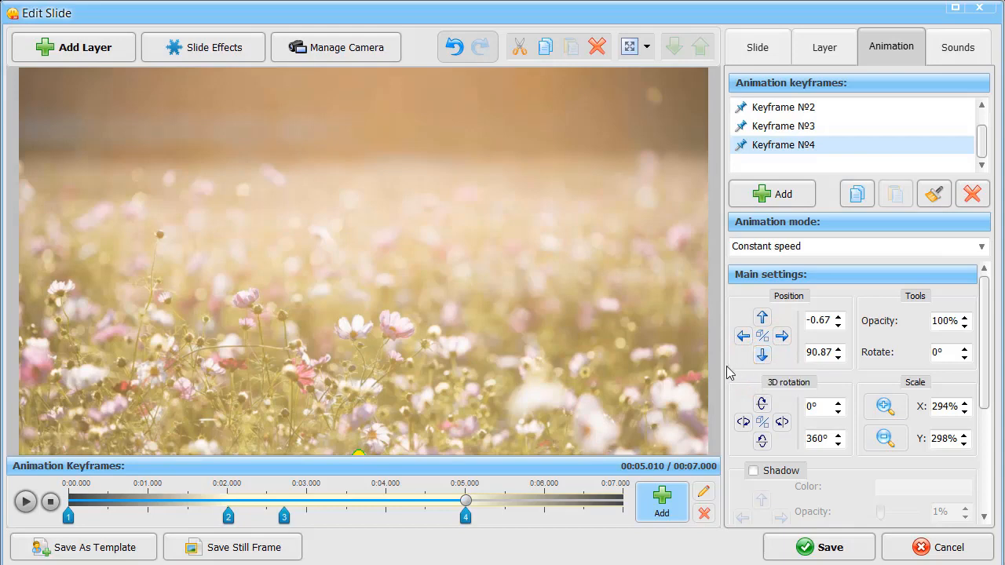
{"action": "left_click", "coordinate": [50, 501]}
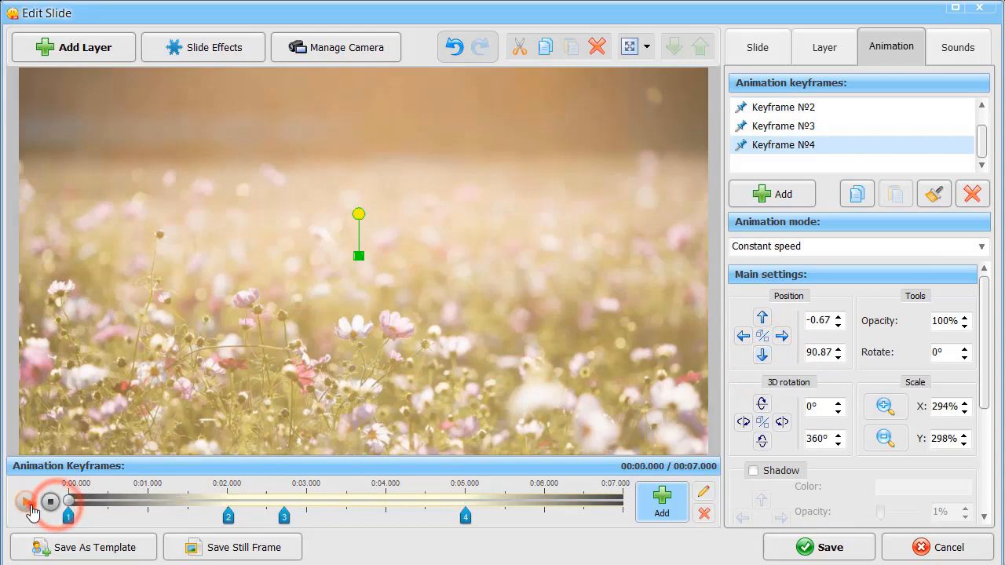
{"action": "left_click", "coordinate": [25, 501]}
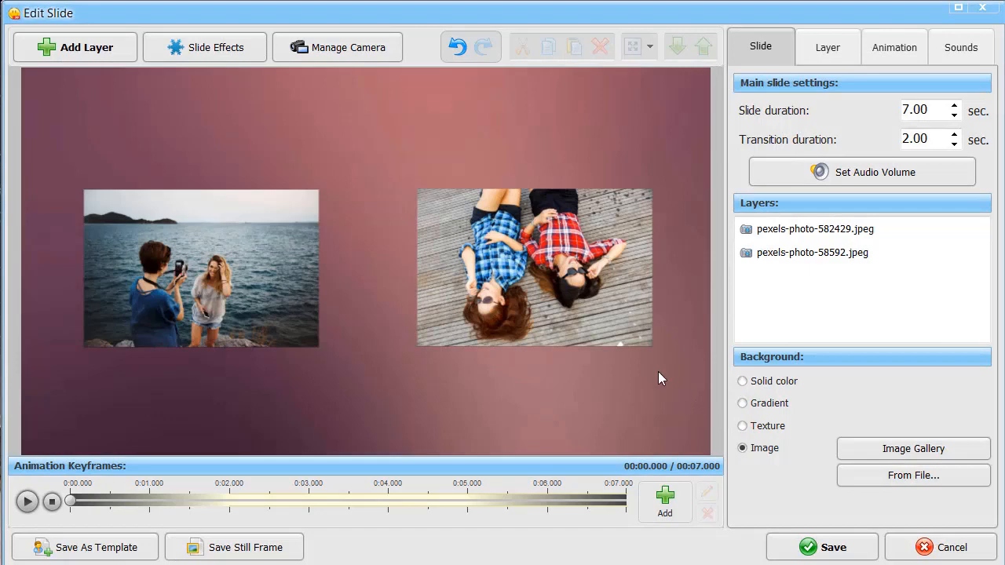
- Add a second keyframe at about 2 seconds to both the photo of the two lying women and the seaside photo
{"action": "left_click", "coordinate": [592, 319]}
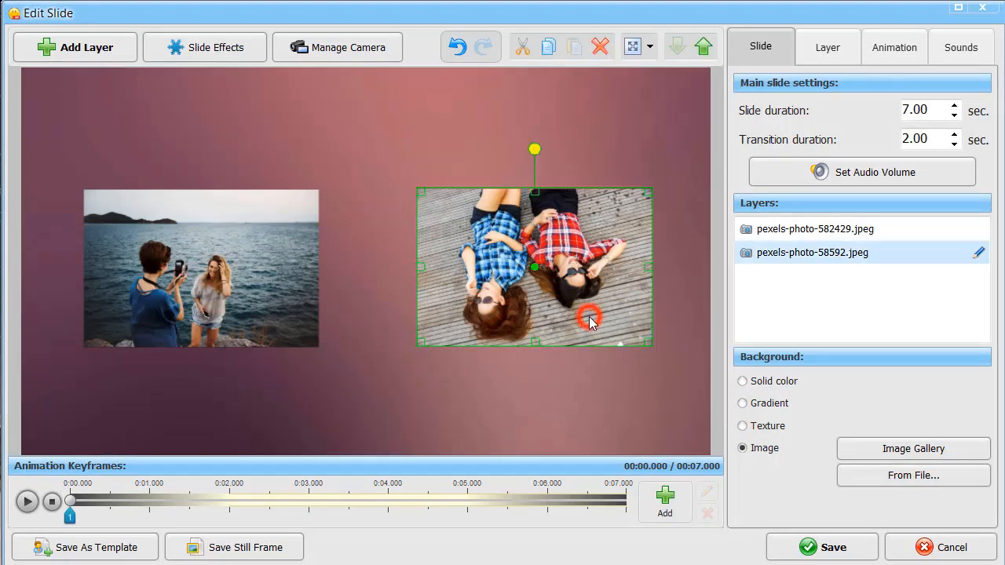
{"action": "left_click", "coordinate": [662, 502]}
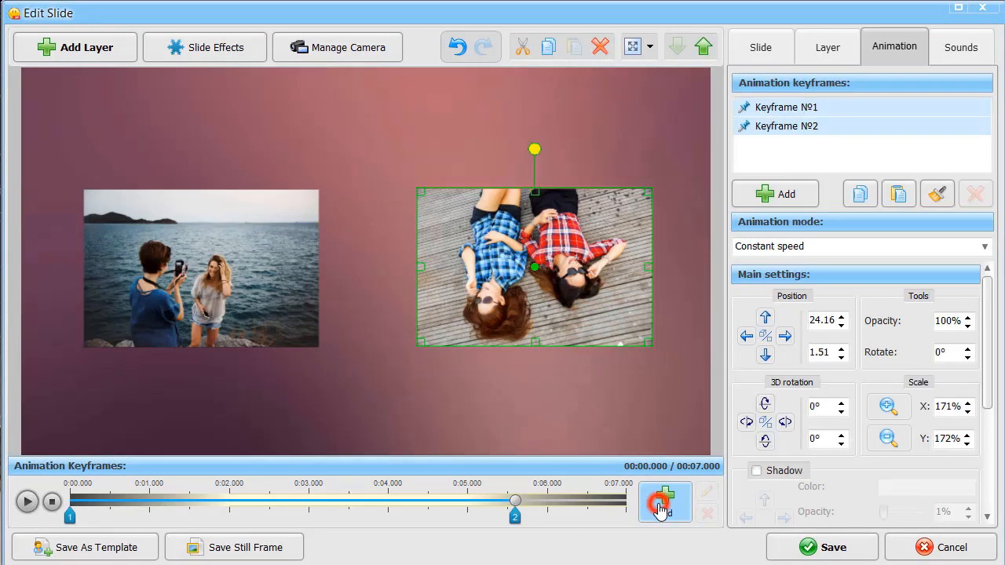
{"action": "left_click", "coordinate": [518, 519]}
{"action": "left_click_drag", "start_coordinate": [489, 524], "coordinate": [236, 538]}
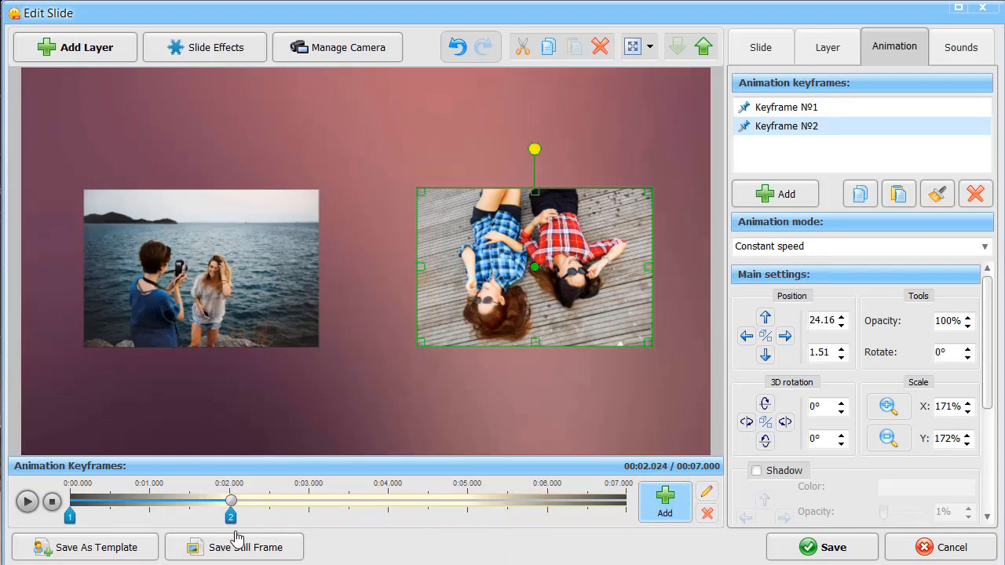
{"action": "left_click", "coordinate": [190, 331]}
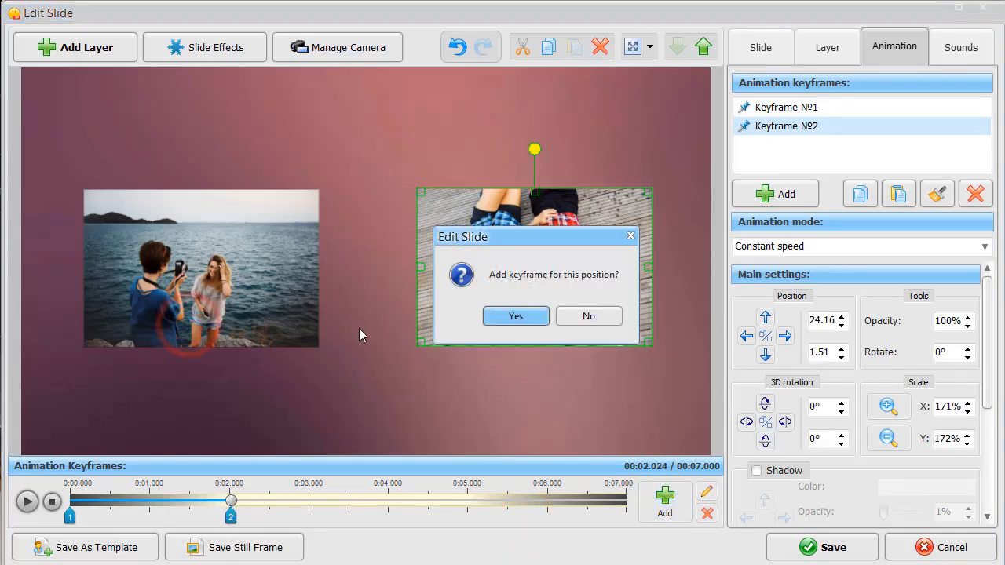
{"action": "left_click", "coordinate": [502, 322]}
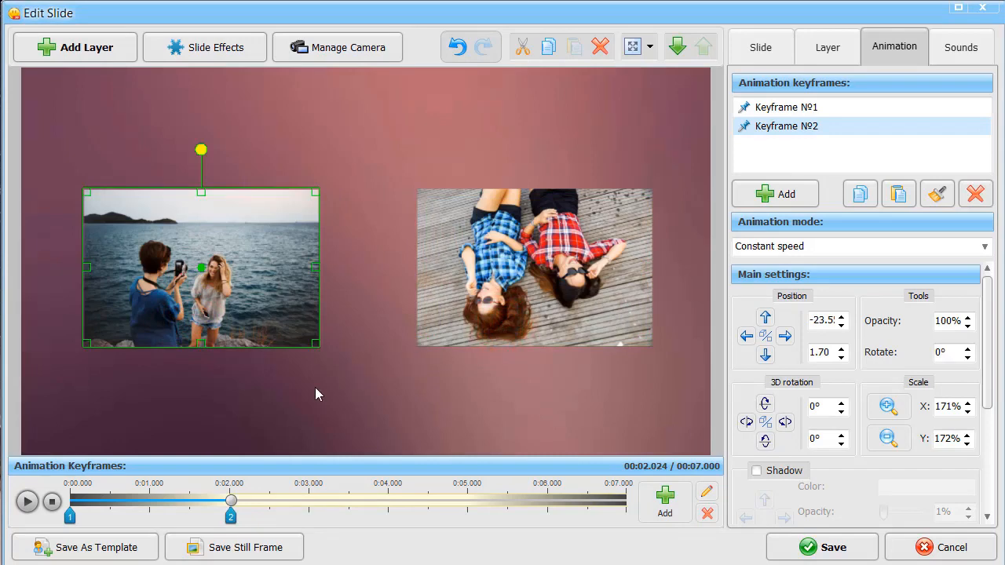
- At the first keyframe, move the seaside photo off the slide's upper left corner and the two-women photo off its upper right corner
{"action": "left_click", "coordinate": [69, 518]}
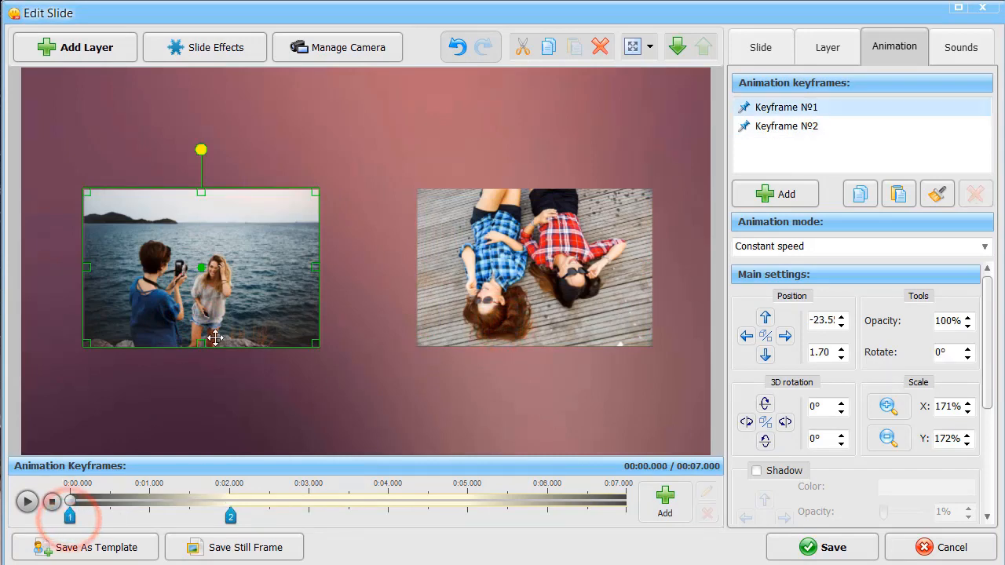
{"action": "left_click_drag", "start_coordinate": [248, 279], "coordinate": [16, 23]}
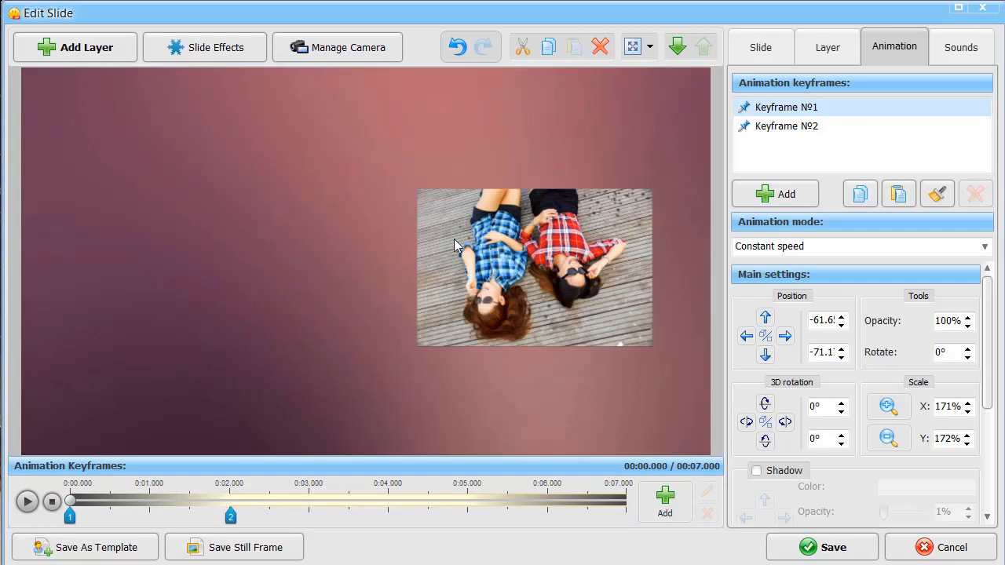
{"action": "left_click", "coordinate": [481, 268]}
{"action": "left_click_drag", "start_coordinate": [461, 317], "coordinate": [709, 17]}
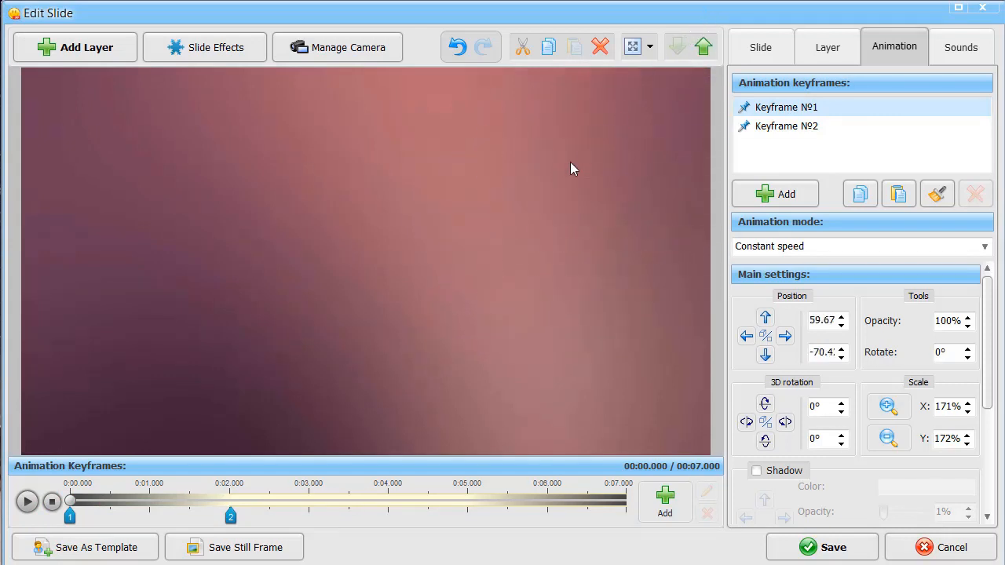
- Add a third keyframe at about 4 seconds to the two-women photo and set its lower 3D rotation value to -360°
{"action": "left_click", "coordinate": [228, 516]}
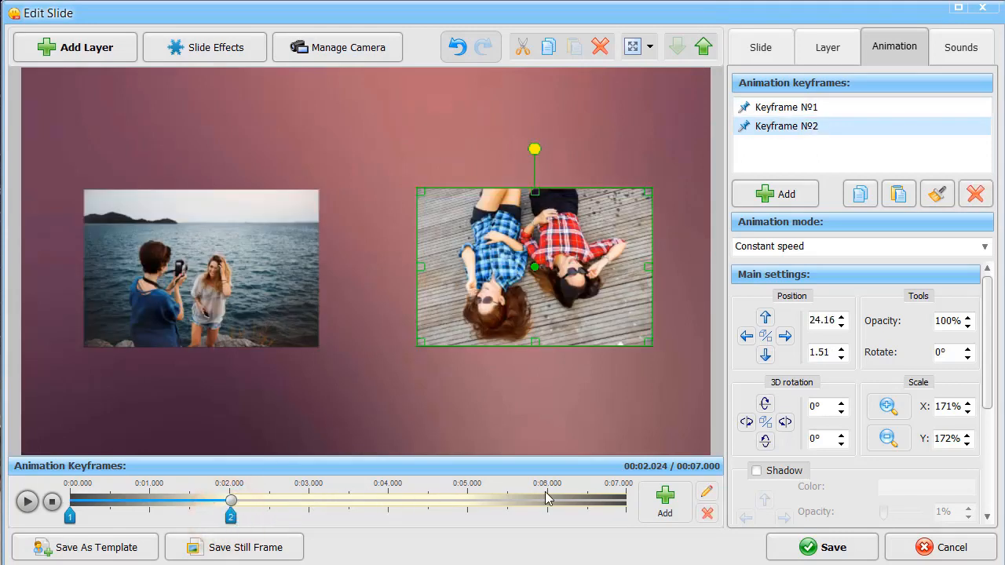
{"action": "left_click", "coordinate": [660, 501]}
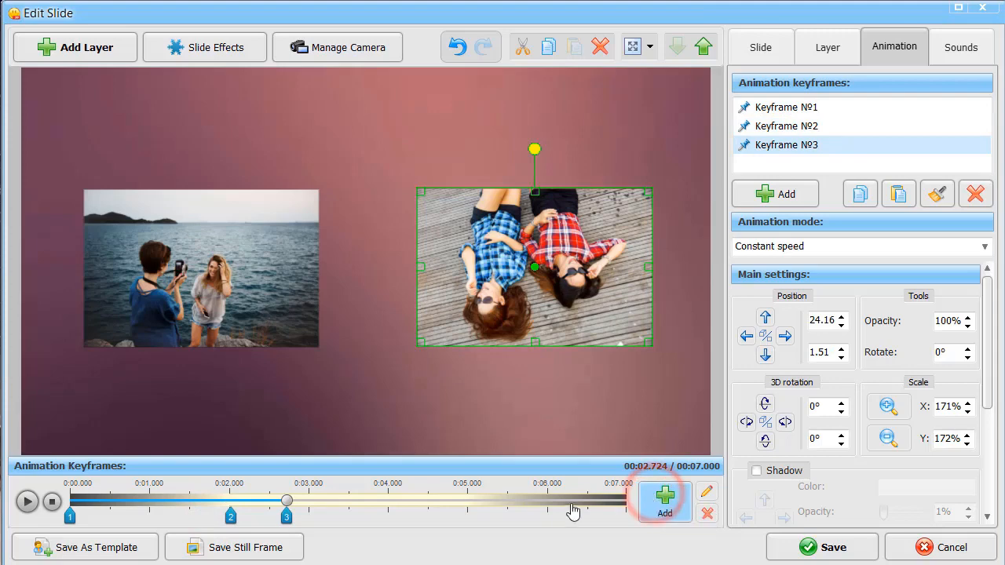
{"action": "left_click_drag", "start_coordinate": [287, 518], "coordinate": [390, 519]}
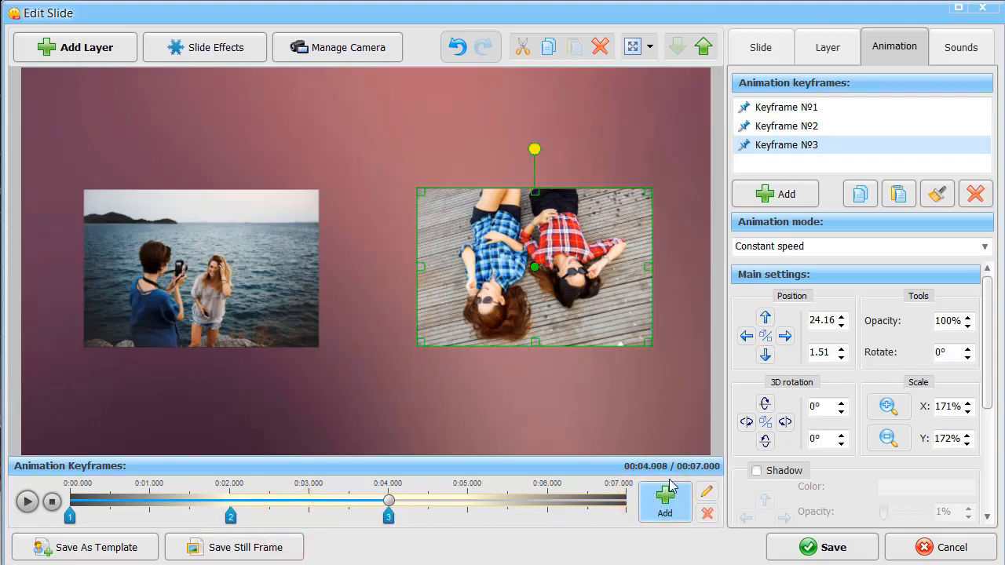
{"action": "double_click", "coordinate": [818, 437]}
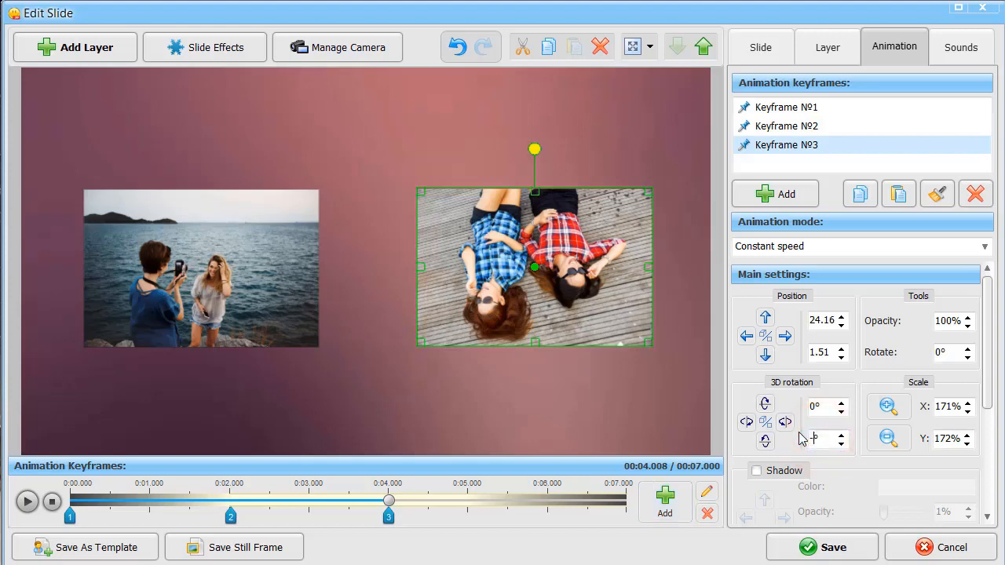
{"action": "type", "text": "-360"}
- Give the two-women photo a thin white border and enlarge it to 199% by 201% at the third keyframe
{"action": "left_click_drag", "start_coordinate": [986, 350], "coordinate": [977, 448]}
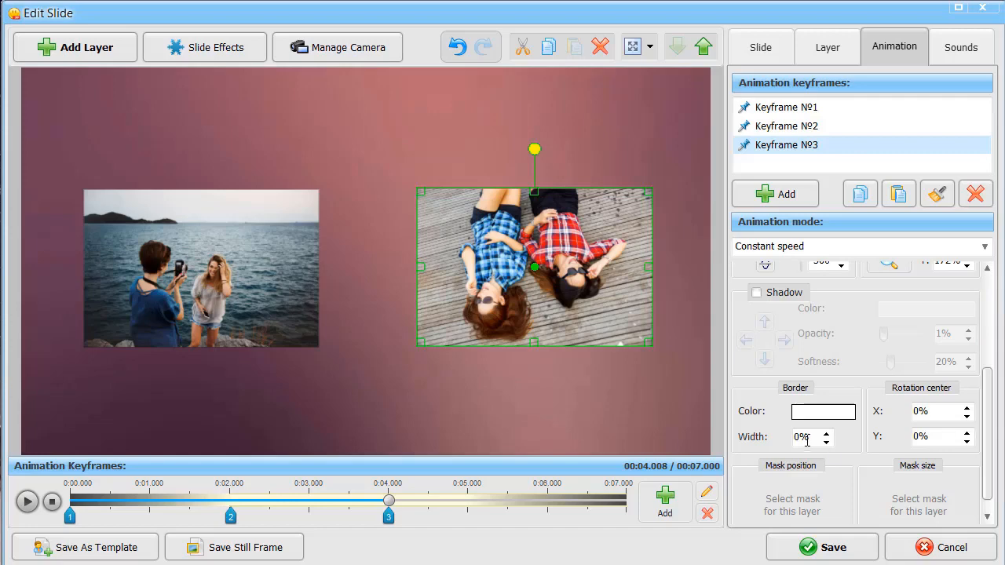
{"action": "left_click", "coordinate": [825, 433]}
{"action": "left_click", "coordinate": [826, 433]}
{"action": "left_click", "coordinate": [826, 433]}
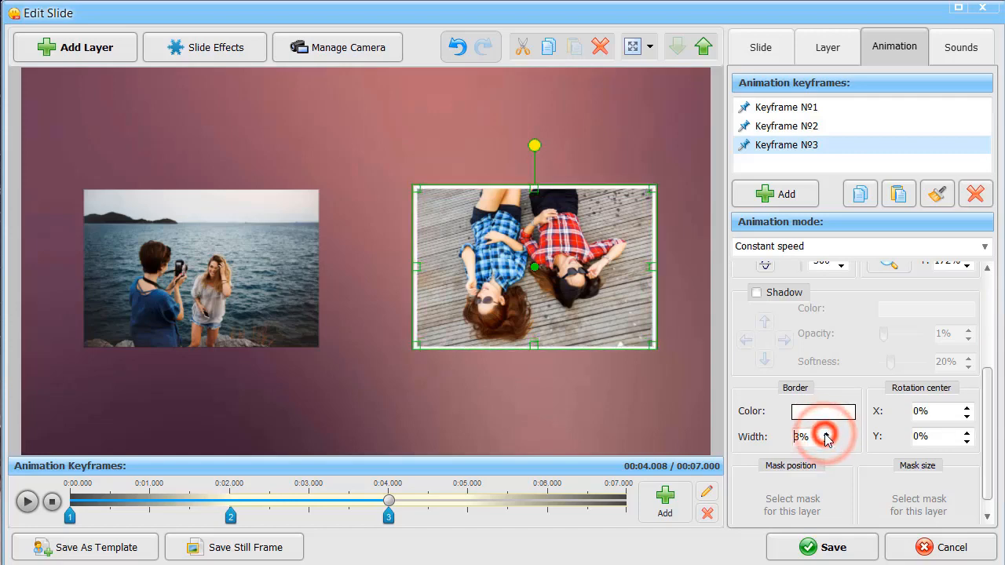
{"action": "left_click", "coordinate": [826, 433]}
{"action": "left_click_drag", "start_coordinate": [987, 420], "coordinate": [988, 330]}
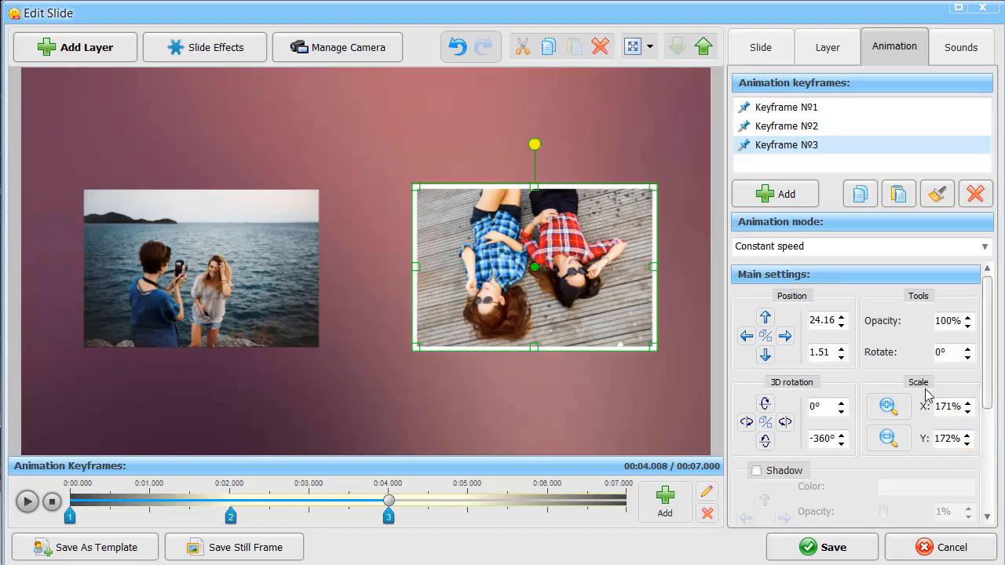
{"action": "left_click", "coordinate": [892, 407]}
{"action": "left_click", "coordinate": [896, 409]}
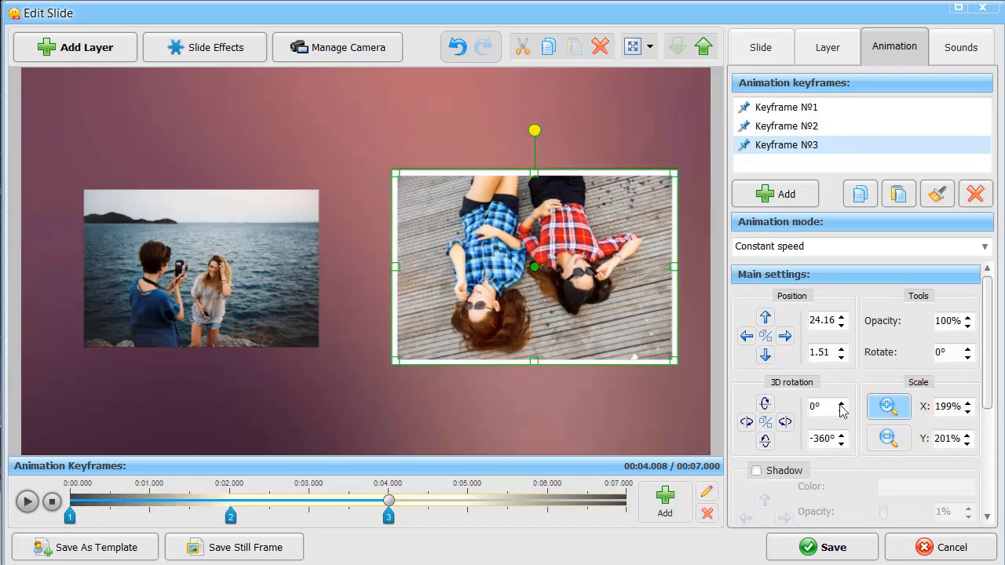
- Add a third keyframe at about 4 seconds to the seaside photo with its lower 3D rotation value at 360° and scale 199% by 201%
{"action": "left_click", "coordinate": [287, 322]}
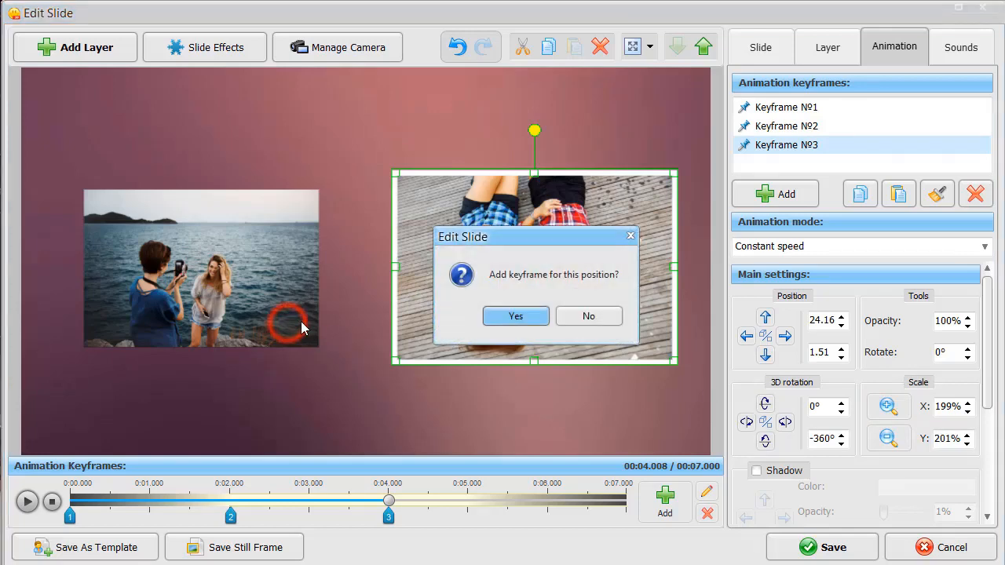
{"action": "left_click", "coordinate": [486, 316]}
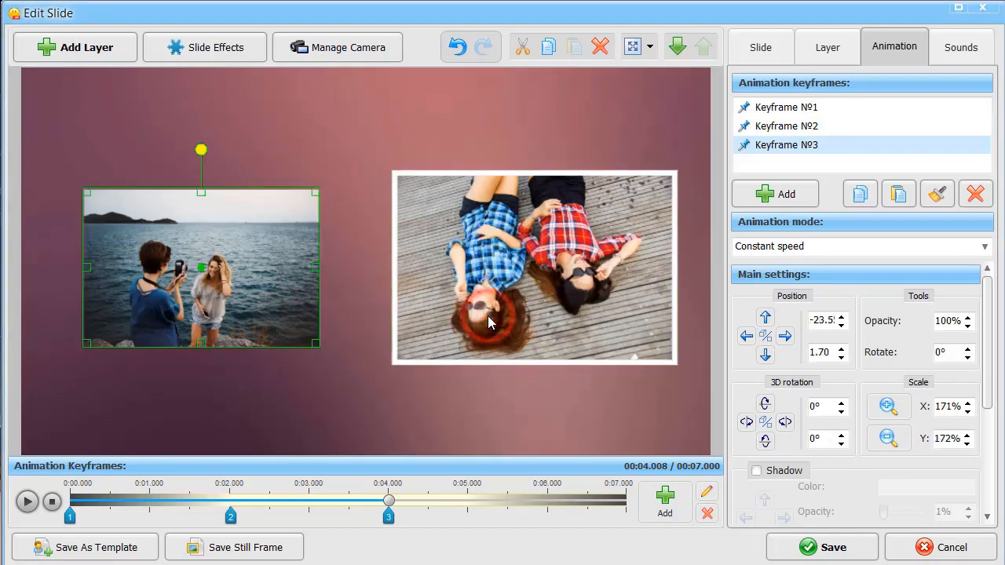
{"action": "double_click", "coordinate": [825, 439]}
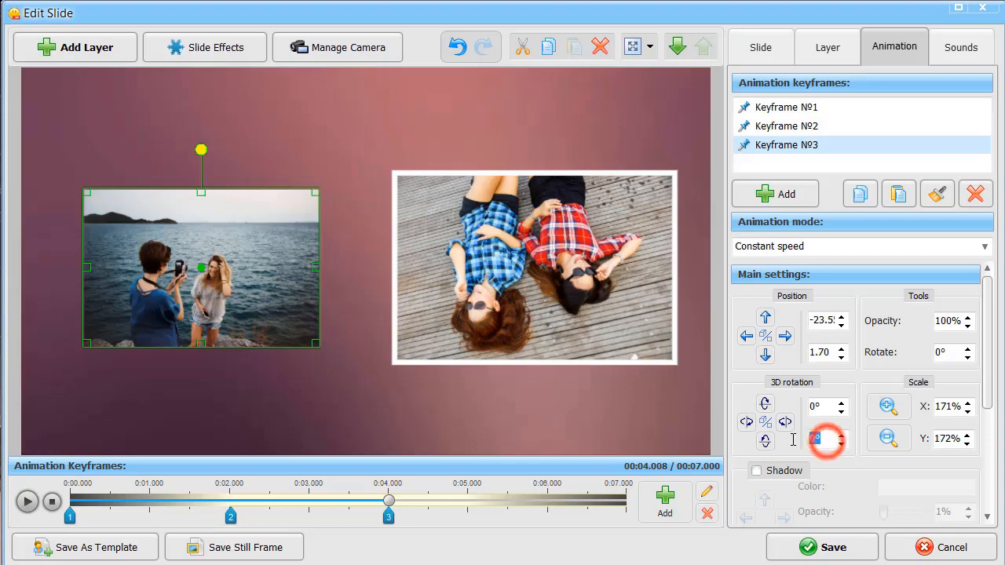
{"action": "type", "text": "360"}
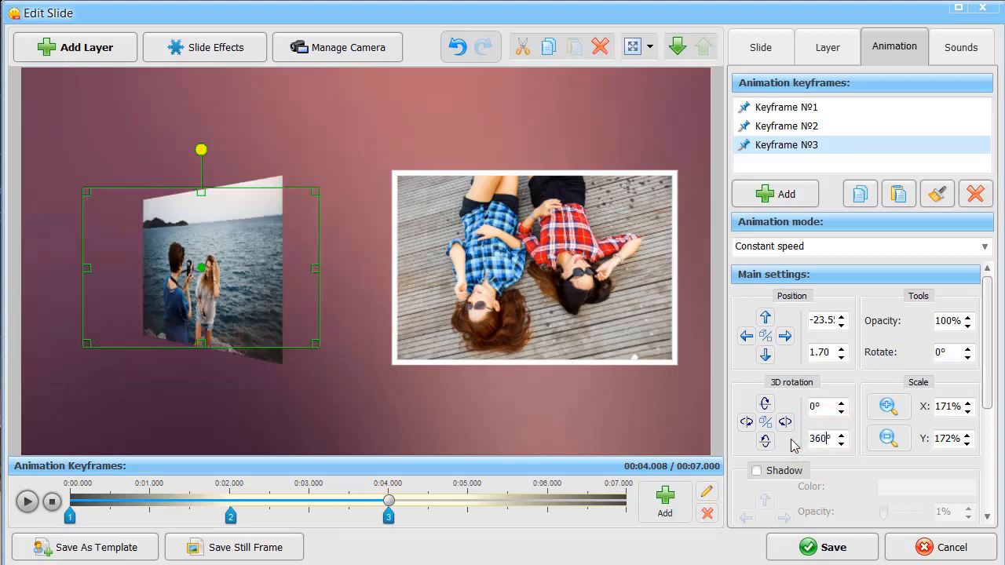
{"action": "left_click", "coordinate": [887, 406]}
{"action": "left_click", "coordinate": [888, 405]}
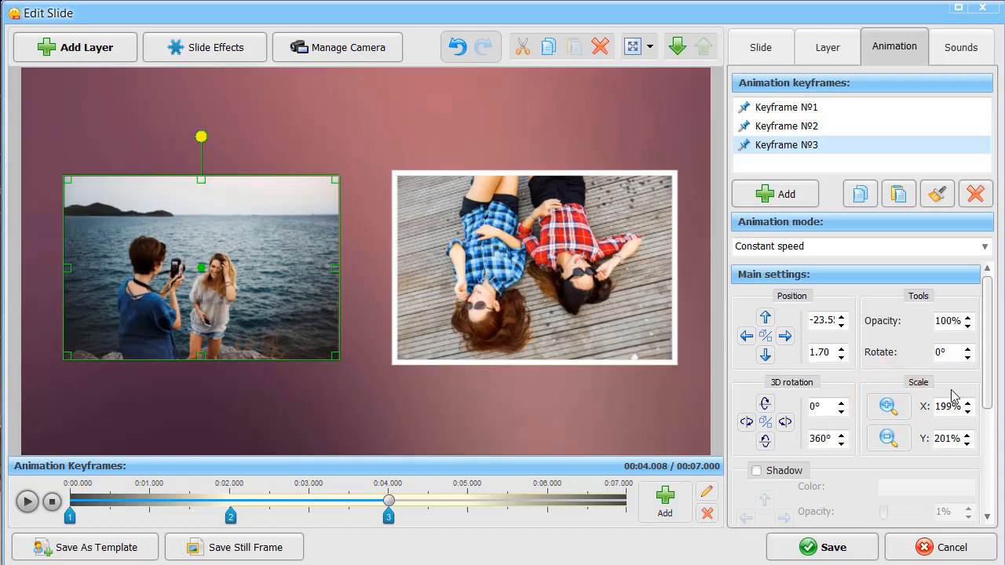
- Give the seaside photo a white border 4% wide at the third keyframe and preview the slide's animation
{"action": "left_click_drag", "start_coordinate": [984, 370], "coordinate": [987, 451]}
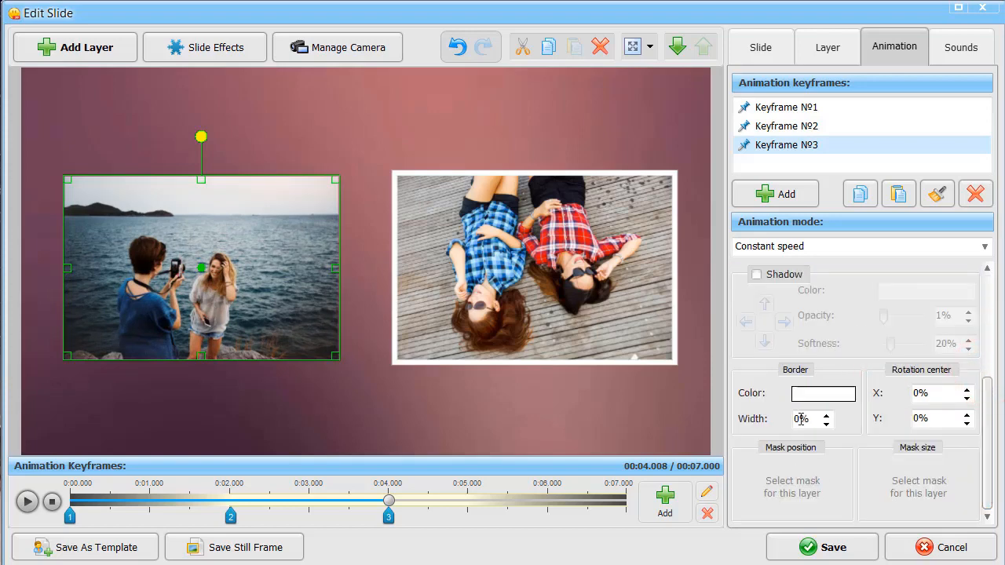
{"action": "left_click", "coordinate": [826, 416]}
{"action": "left_click", "coordinate": [827, 415]}
{"action": "left_click", "coordinate": [827, 415]}
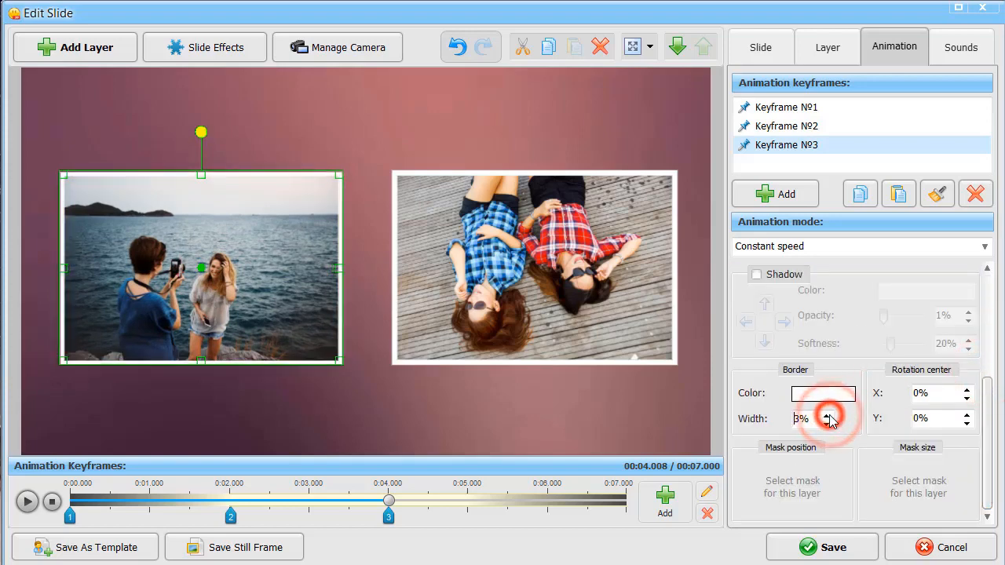
{"action": "left_click", "coordinate": [826, 415]}
{"action": "left_click", "coordinate": [826, 415]}
{"action": "left_click", "coordinate": [826, 415]}
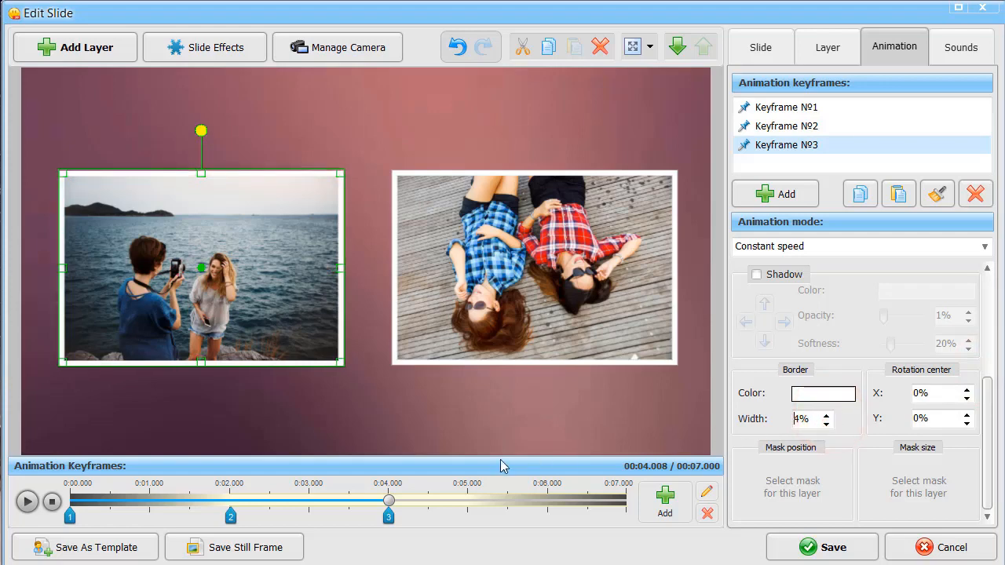
{"action": "left_click", "coordinate": [27, 501]}
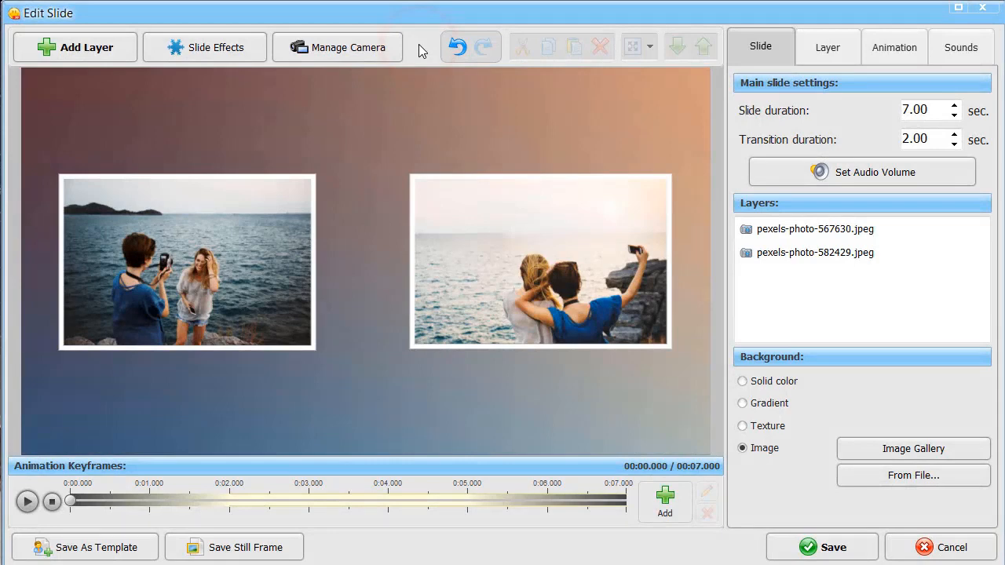
- Open the camera animation of the slide with the two seaside photos and add a second keyframe at about 2 seconds with 65% zoom
{"action": "left_click", "coordinate": [339, 57]}
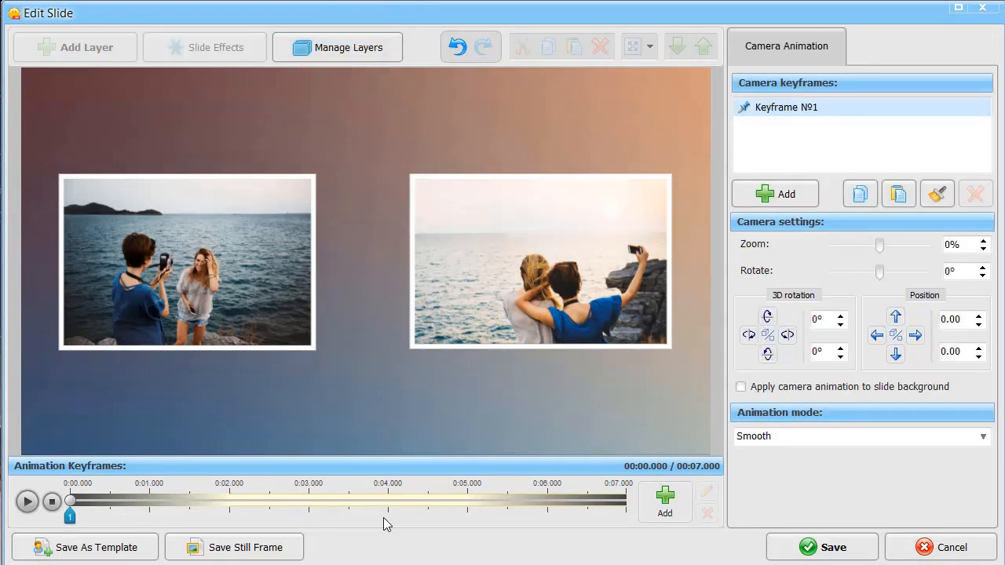
{"action": "left_click", "coordinate": [658, 505]}
{"action": "left_click_drag", "start_coordinate": [515, 516], "coordinate": [230, 523]}
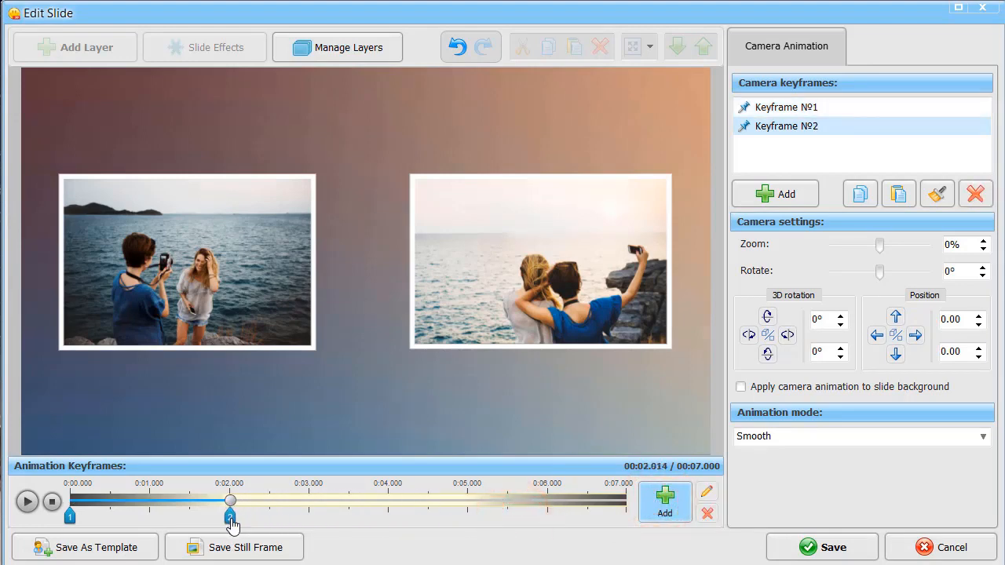
{"action": "double_click", "coordinate": [964, 247]}
{"action": "type", "text": "65"}
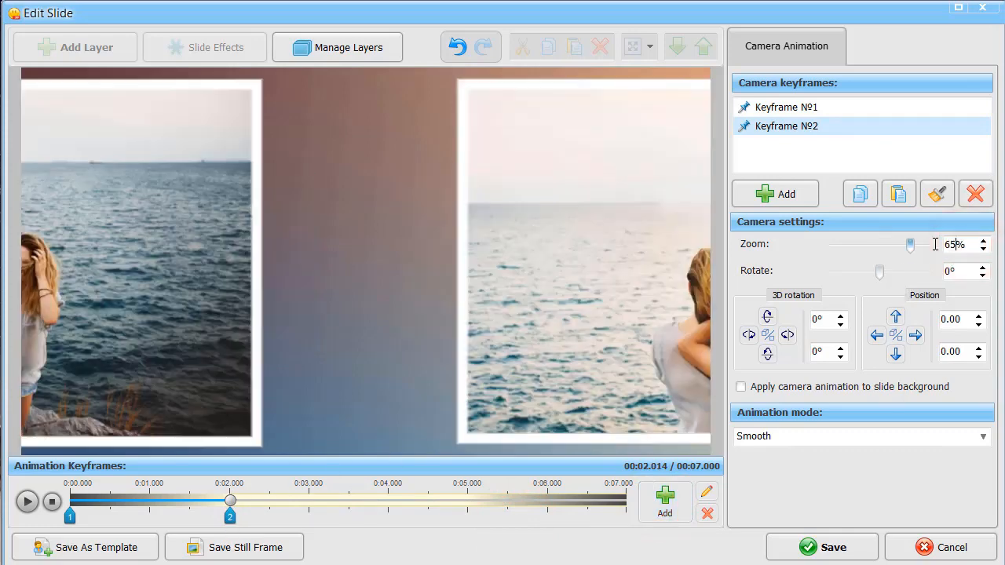
- Set the second camera keyframe's horizontal position to 25.00 and add a third keyframe with the same view at about 2.7 seconds
{"action": "left_click", "coordinate": [916, 336]}
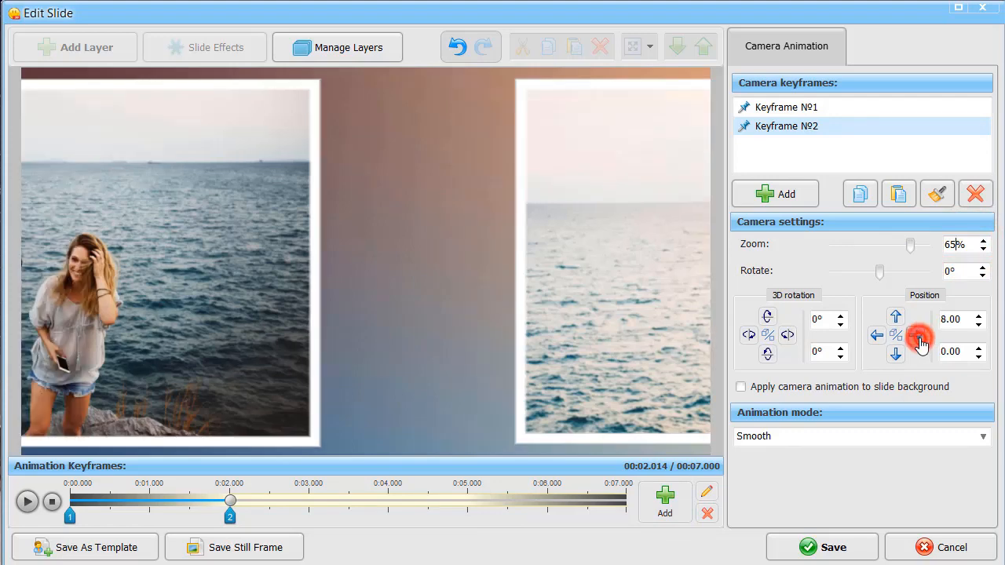
{"action": "left_click", "coordinate": [916, 337]}
{"action": "left_click", "coordinate": [916, 337]}
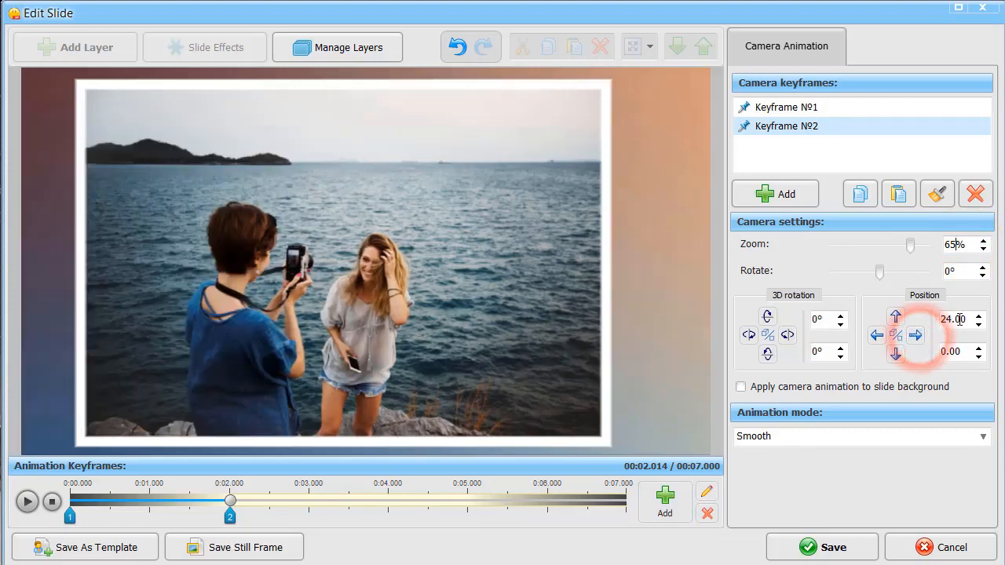
{"action": "left_click_drag", "start_coordinate": [952, 319], "coordinate": [947, 318]}
{"action": "type", "text": "5"}
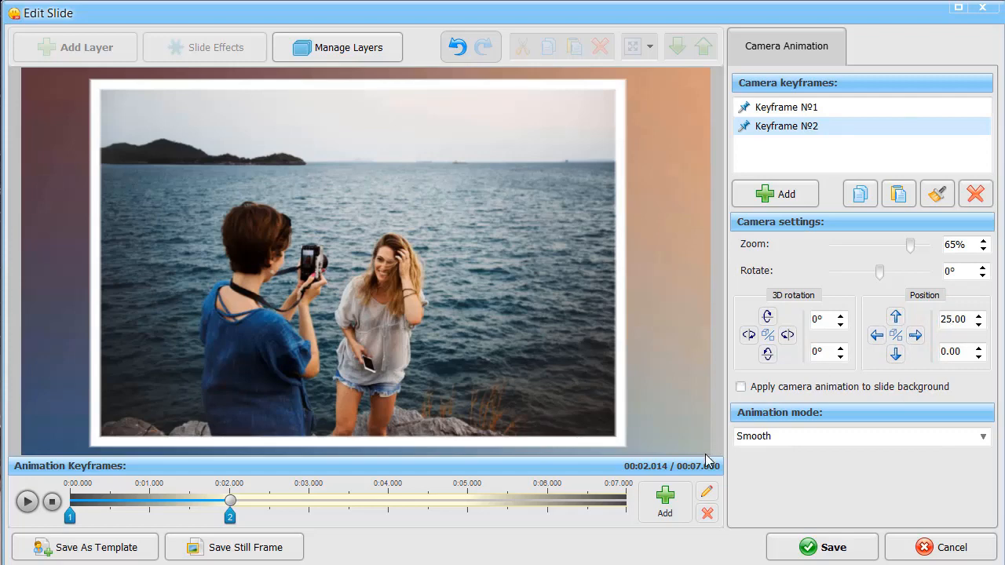
{"action": "left_click", "coordinate": [665, 501]}
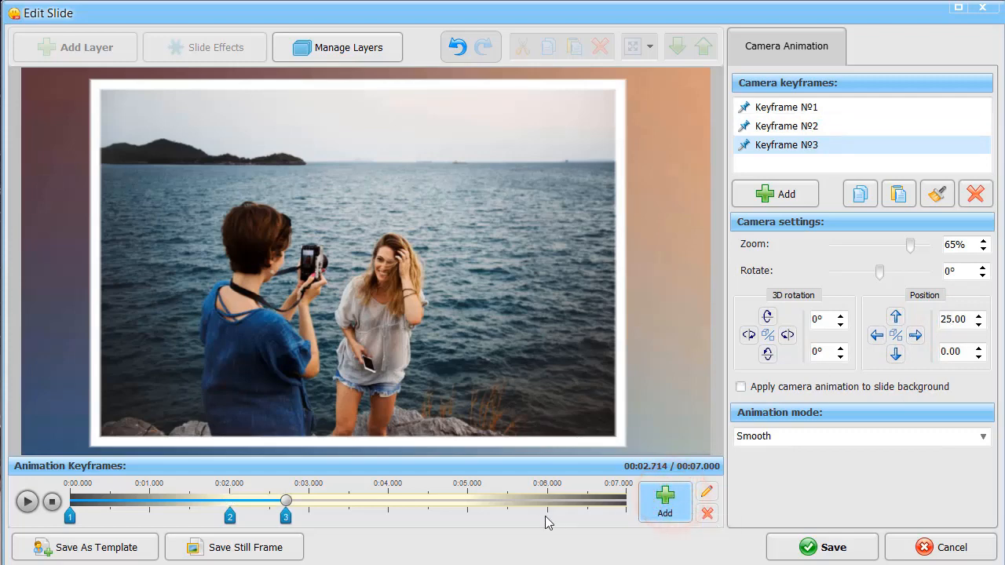
- Add a fourth camera keyframe at about 3.4 seconds with the position reset to the centre and zoom set to 0%
{"action": "left_click", "coordinate": [665, 500]}
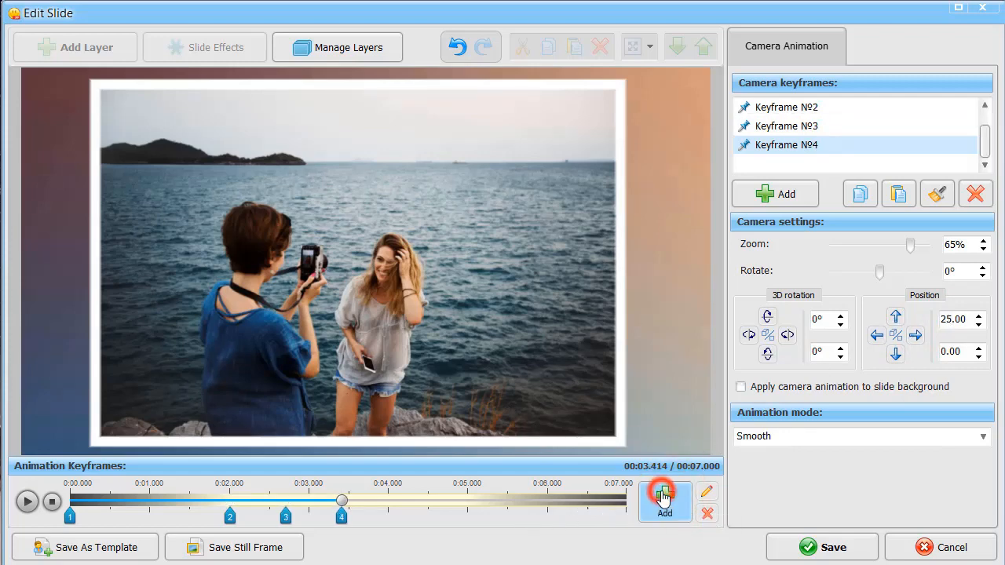
{"action": "left_click", "coordinate": [341, 517]}
{"action": "left_click", "coordinate": [893, 340]}
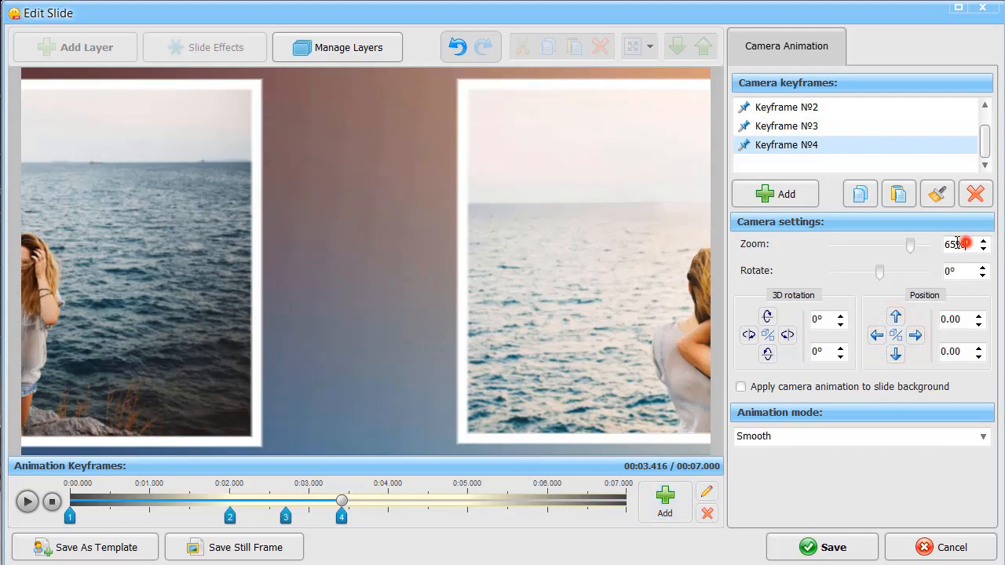
{"action": "left_click_drag", "start_coordinate": [964, 244], "coordinate": [934, 240]}
{"action": "type", "text": "0"}
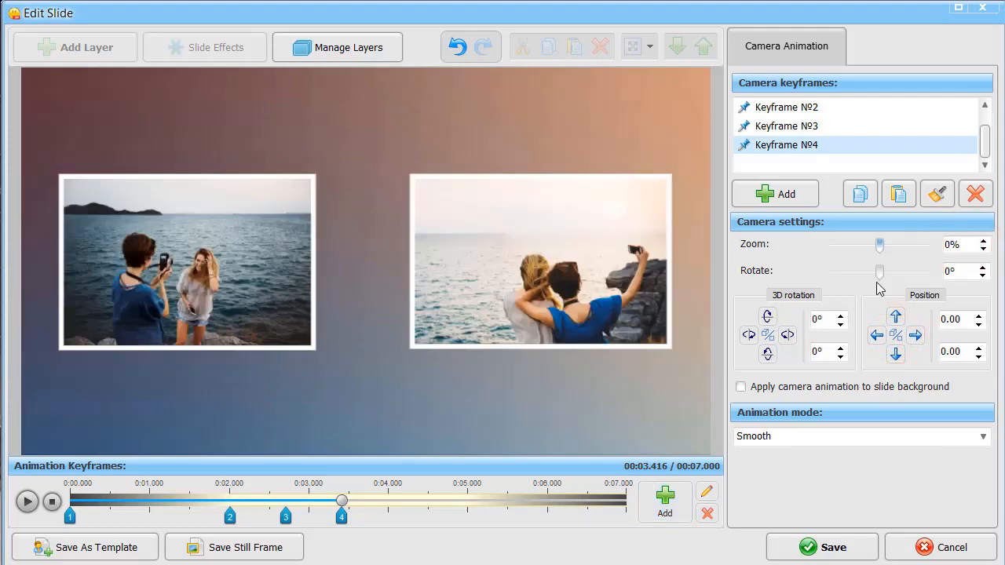
- Add a fifth camera keyframe at about 4.9 seconds and set its zoom to 65%
{"action": "left_click", "coordinate": [664, 498]}
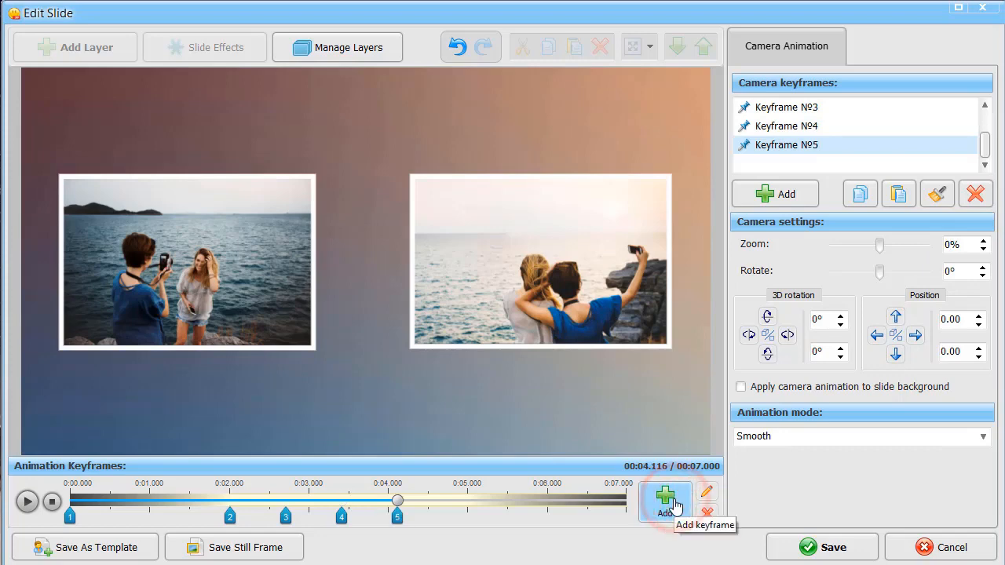
{"action": "left_click_drag", "start_coordinate": [401, 527], "coordinate": [471, 529]}
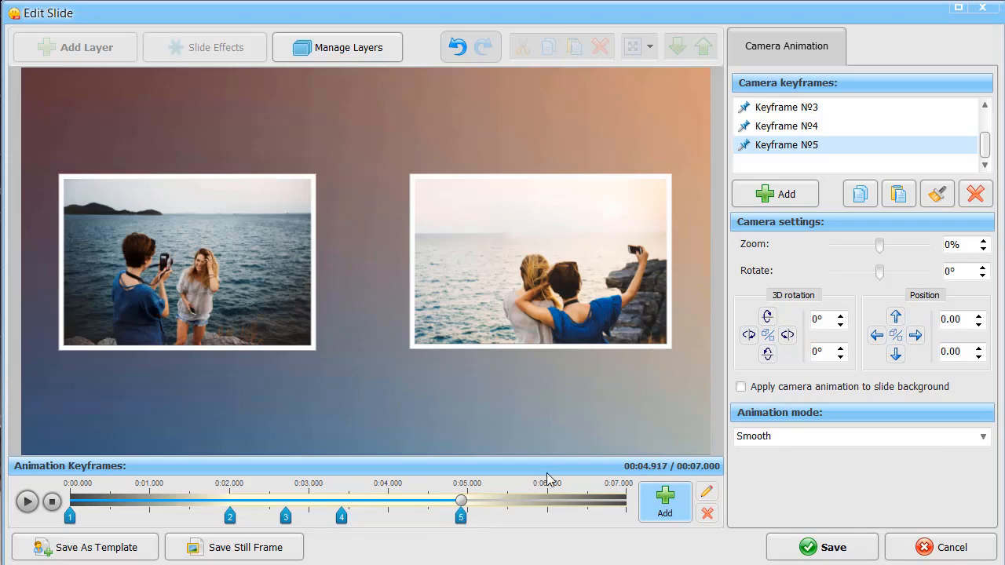
{"action": "left_click_drag", "start_coordinate": [962, 243], "coordinate": [941, 244]}
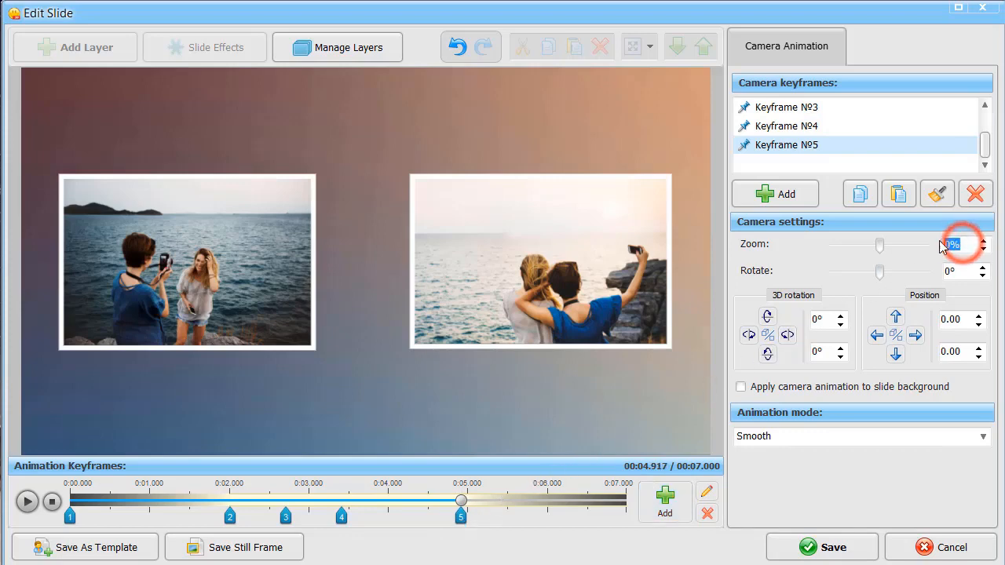
{"action": "type", "text": "65"}
{"action": "key", "text": "Return"}
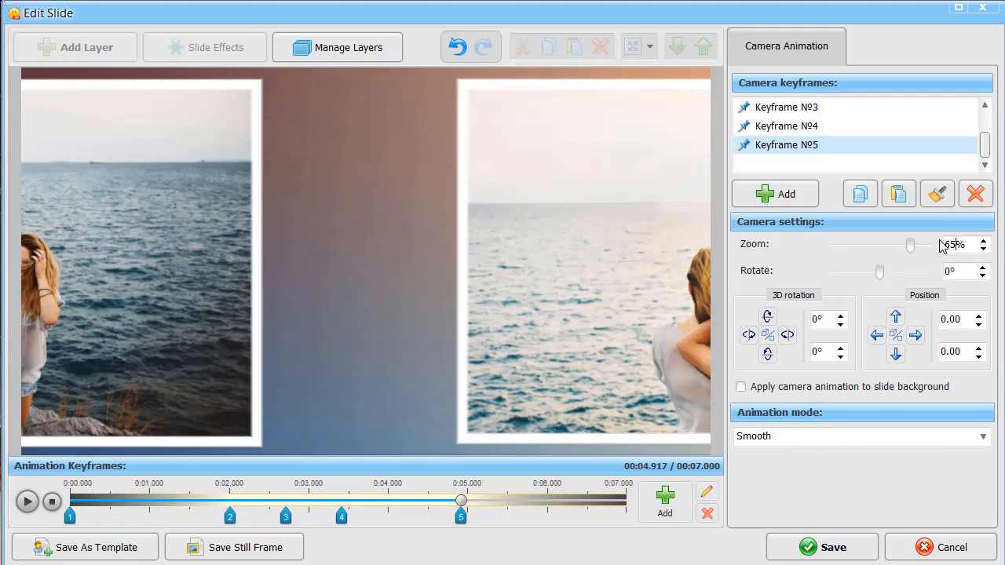
- Set the fifth camera keyframe's horizontal position to -24.00 and add a sixth keyframe with the same view at about 5.6 seconds
{"action": "left_click", "coordinate": [876, 336]}
{"action": "left_click", "coordinate": [876, 336]}
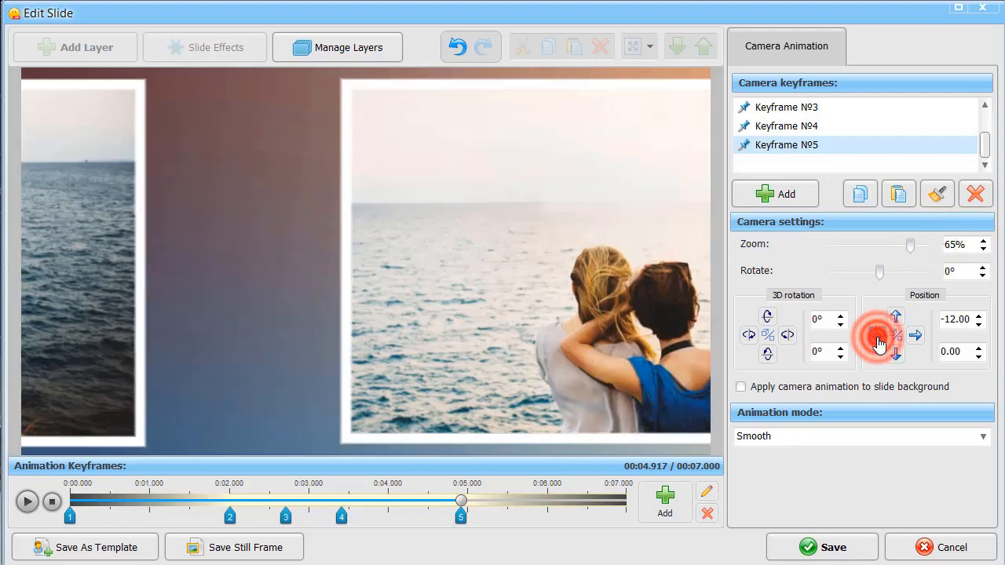
{"action": "left_click", "coordinate": [876, 336]}
{"action": "left_click", "coordinate": [876, 336]}
{"action": "left_click", "coordinate": [876, 336]}
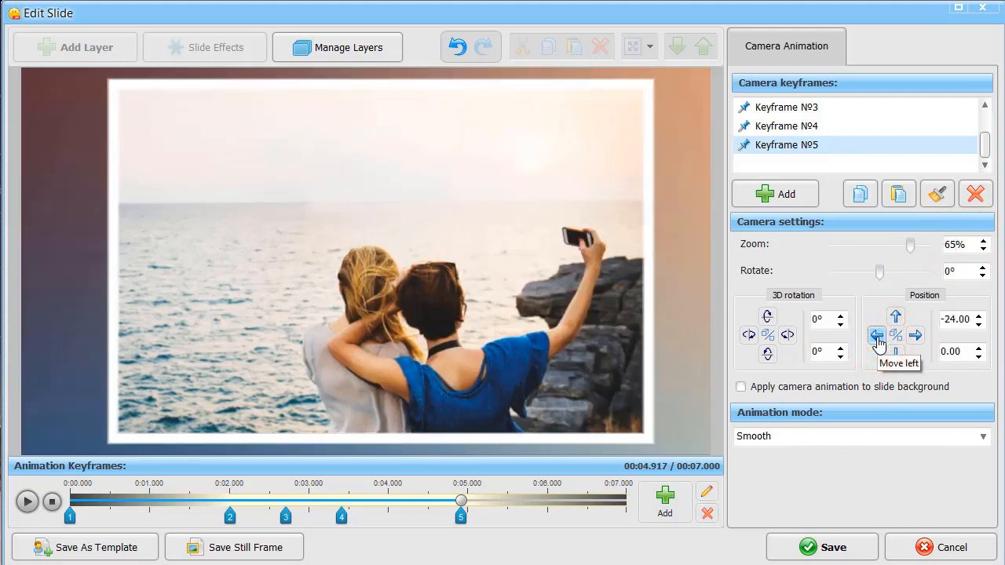
{"action": "left_click", "coordinate": [665, 501]}
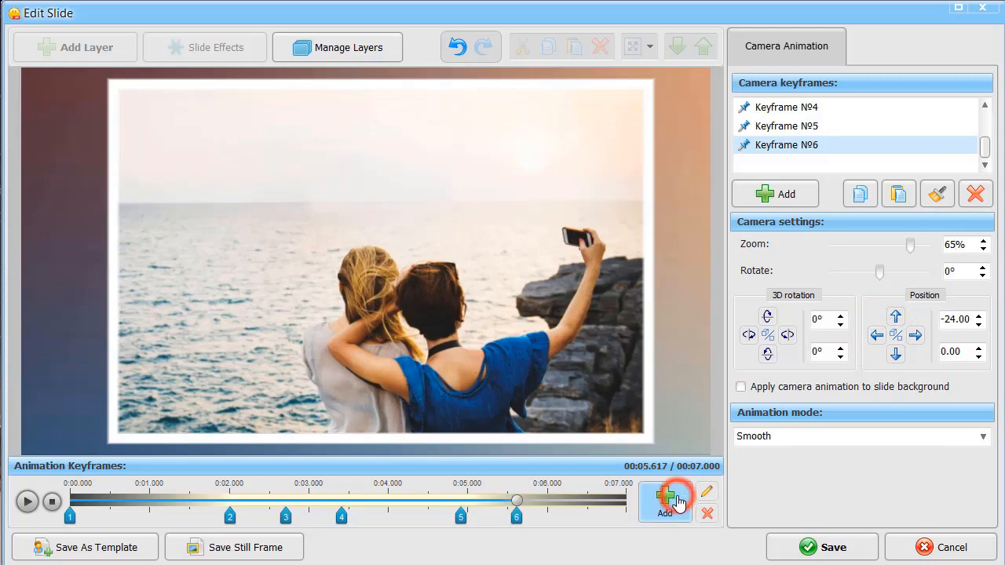
{"action": "left_click", "coordinate": [515, 517]}
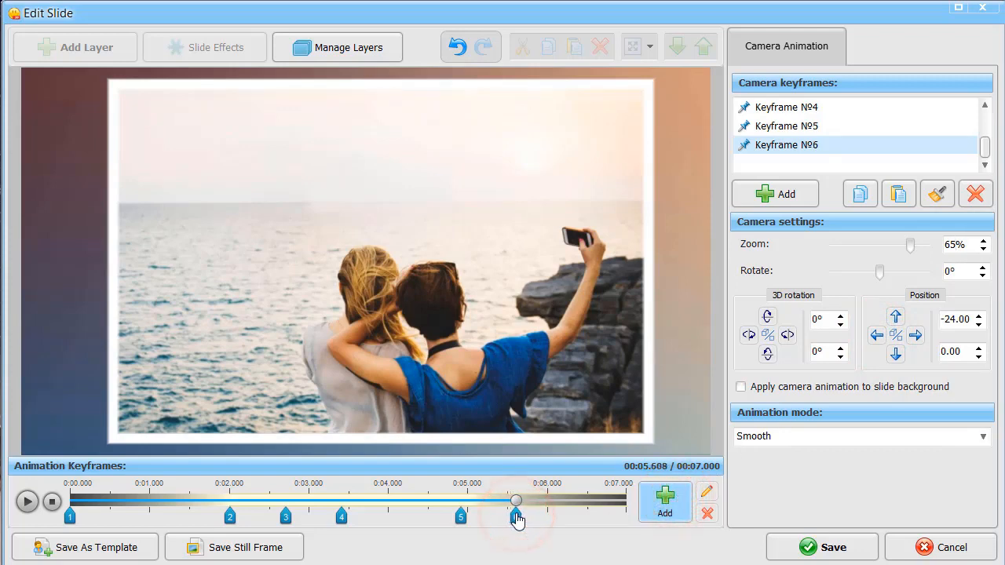
- Add a seventh camera keyframe at about 6.3 seconds with centred position and 0% zoom, and preview the camera animation from the start
{"action": "left_click", "coordinate": [644, 500]}
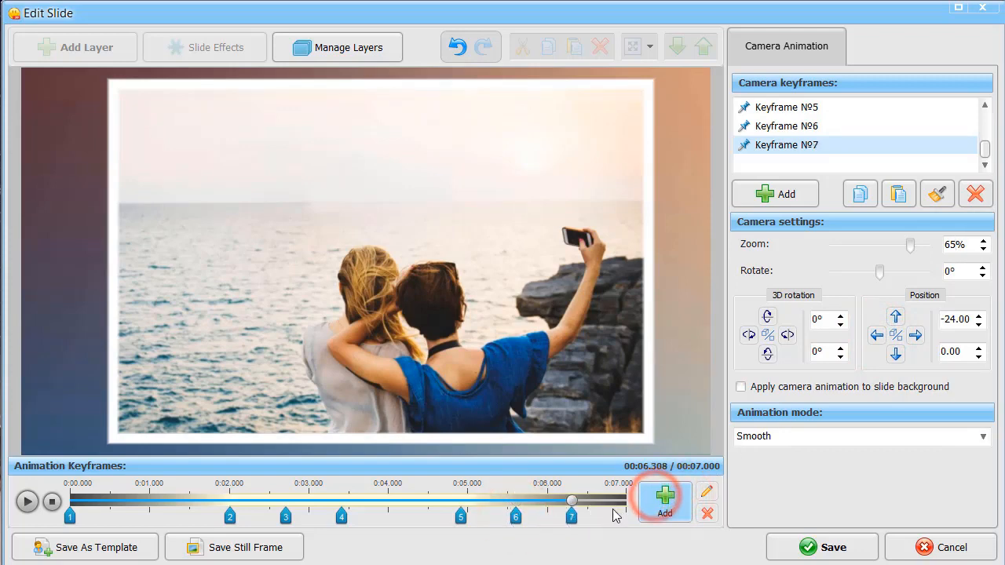
{"action": "left_click", "coordinate": [896, 335]}
{"action": "left_click_drag", "start_coordinate": [959, 243], "coordinate": [930, 240]}
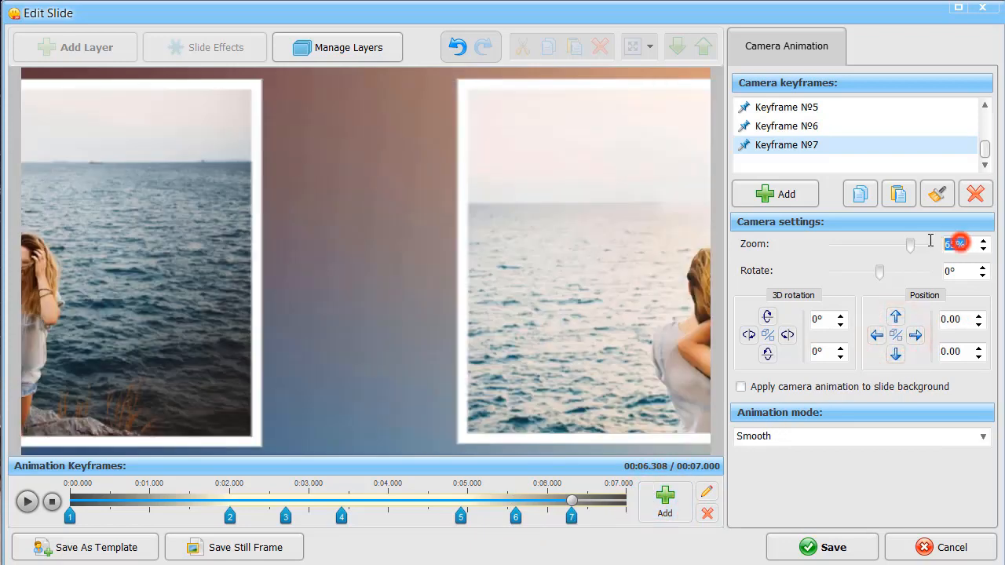
{"action": "type", "text": "0"}
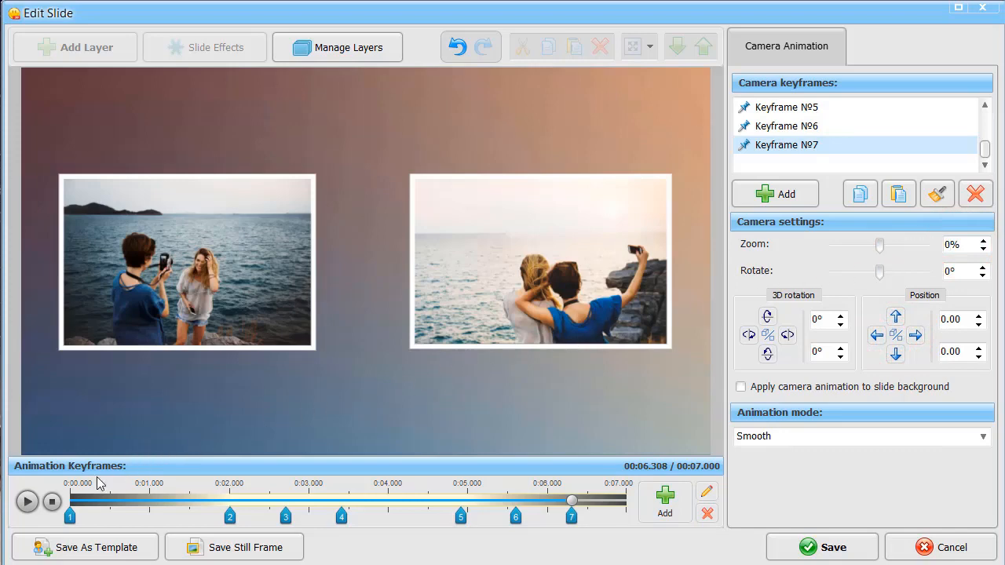
{"action": "left_click", "coordinate": [52, 504]}
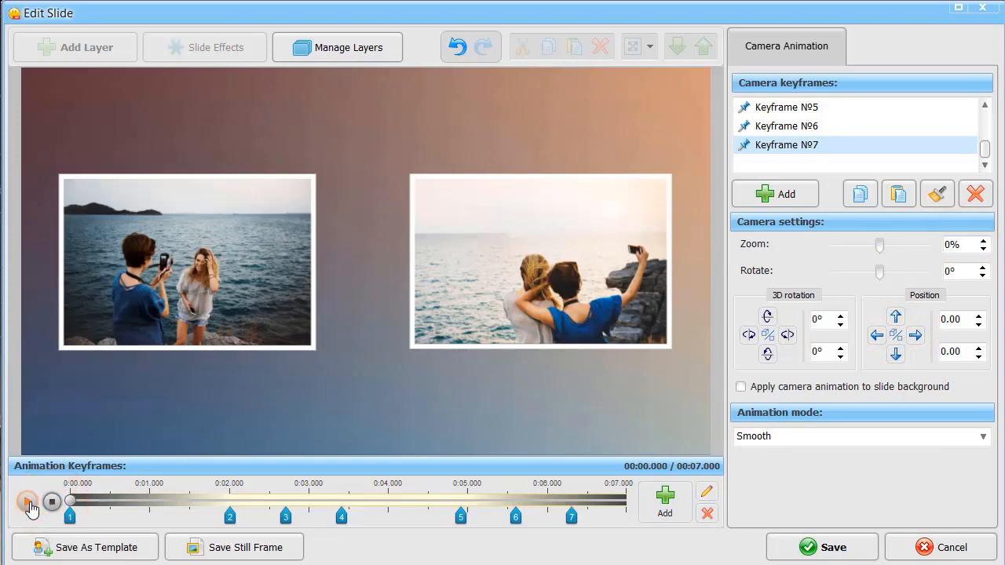
{"action": "left_click", "coordinate": [28, 503]}
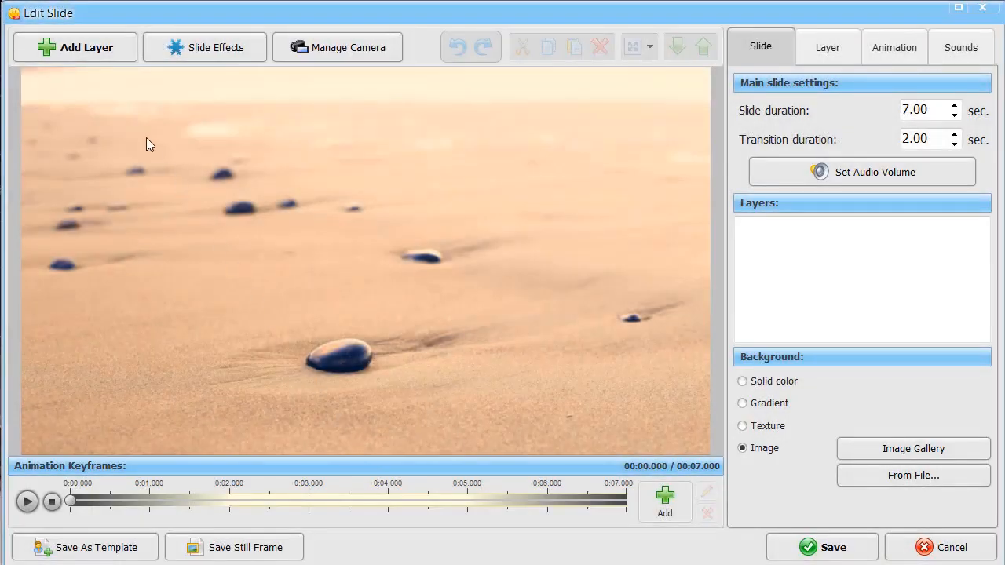
- Add the video 846429130.mp4 as a layer on the beach slide and cut it to the range 0:00:03.570 to 0:00:10.160
{"action": "left_click", "coordinate": [94, 55]}
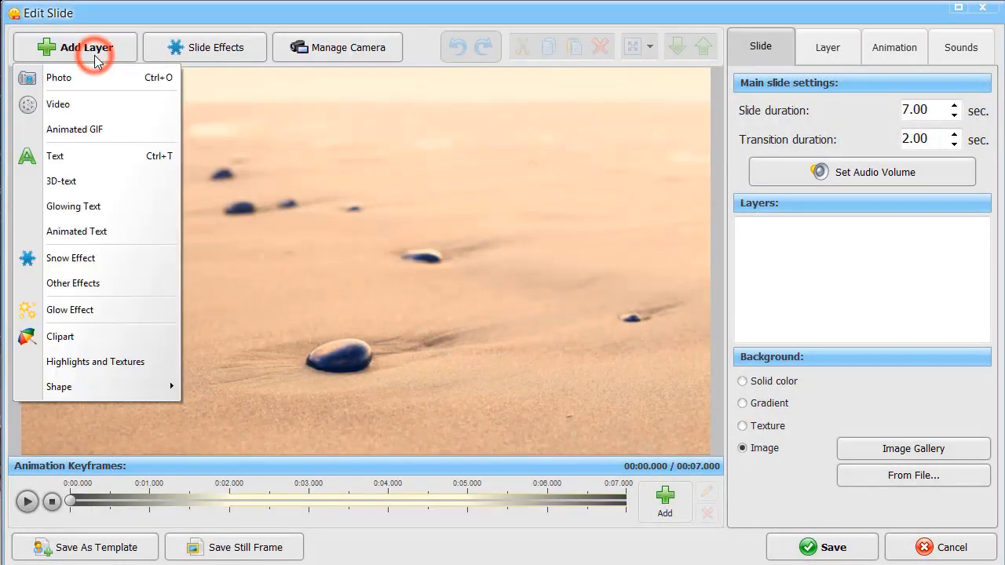
{"action": "left_click", "coordinate": [91, 105]}
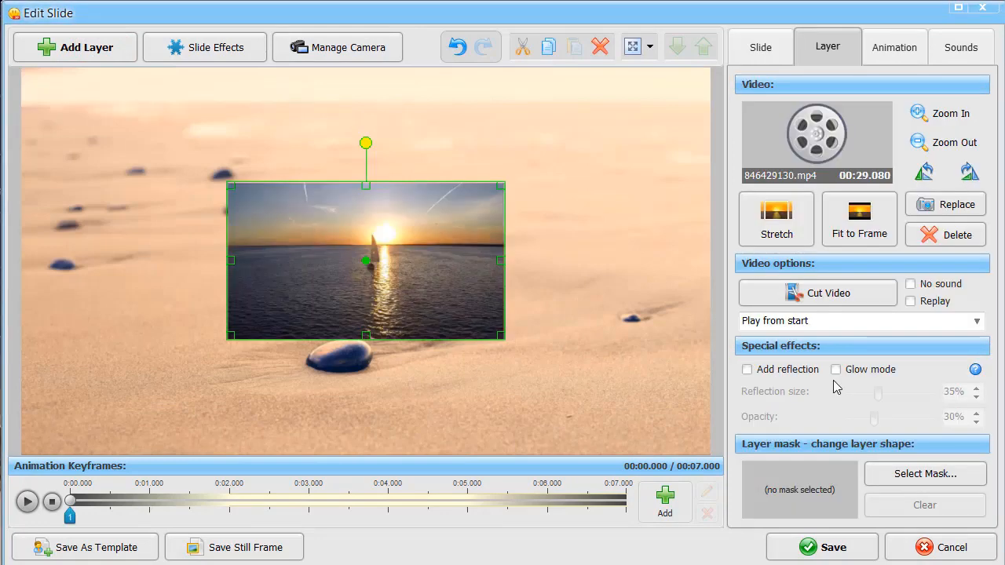
{"action": "left_click", "coordinate": [821, 302]}
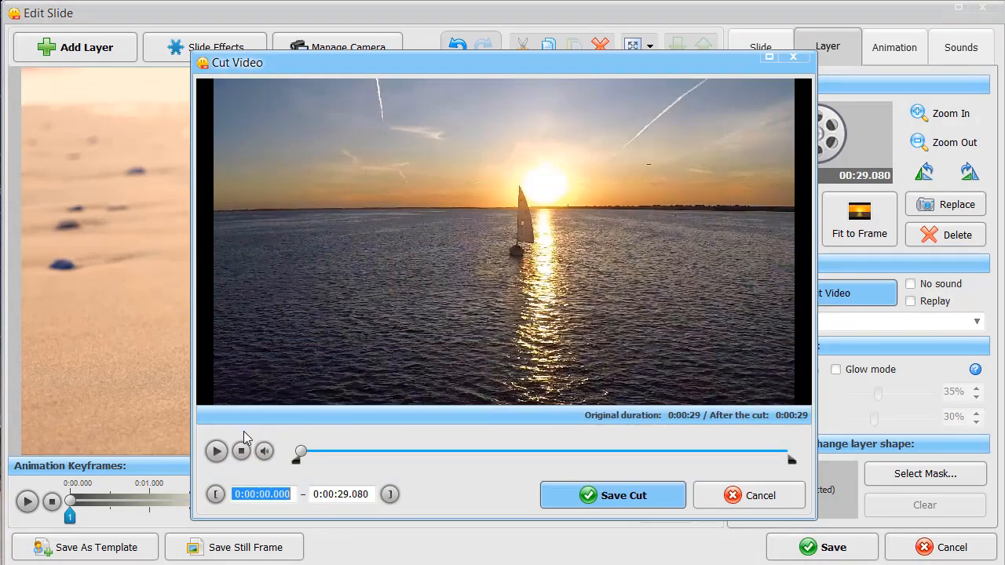
{"action": "left_click", "coordinate": [214, 453]}
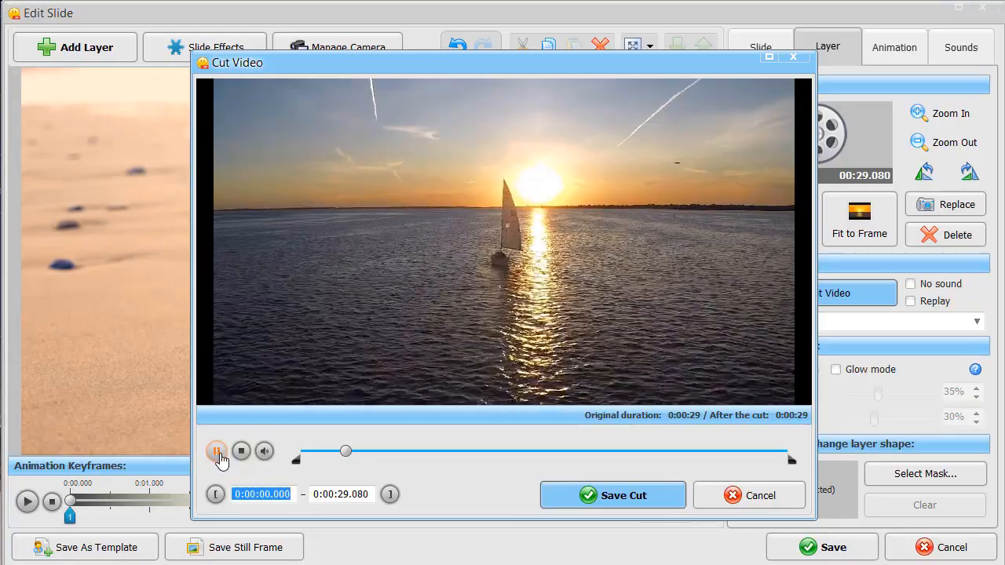
{"action": "left_click", "coordinate": [215, 494]}
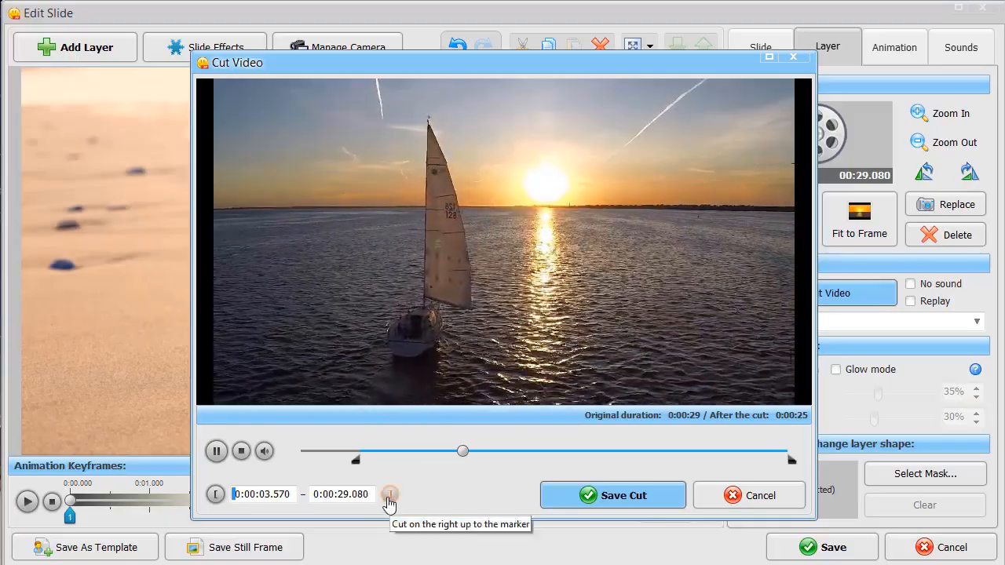
{"action": "left_click", "coordinate": [389, 495]}
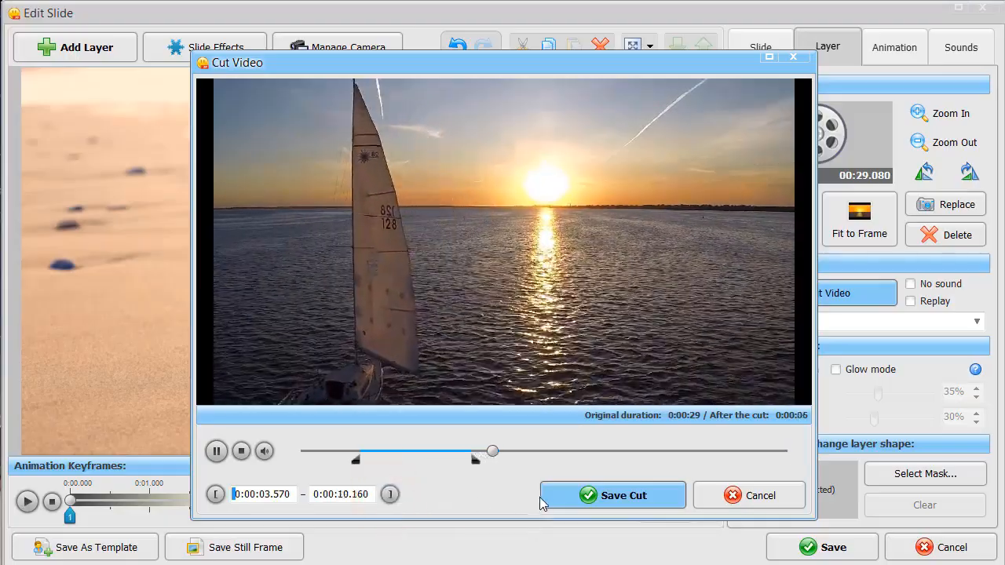
{"action": "left_click", "coordinate": [217, 451]}
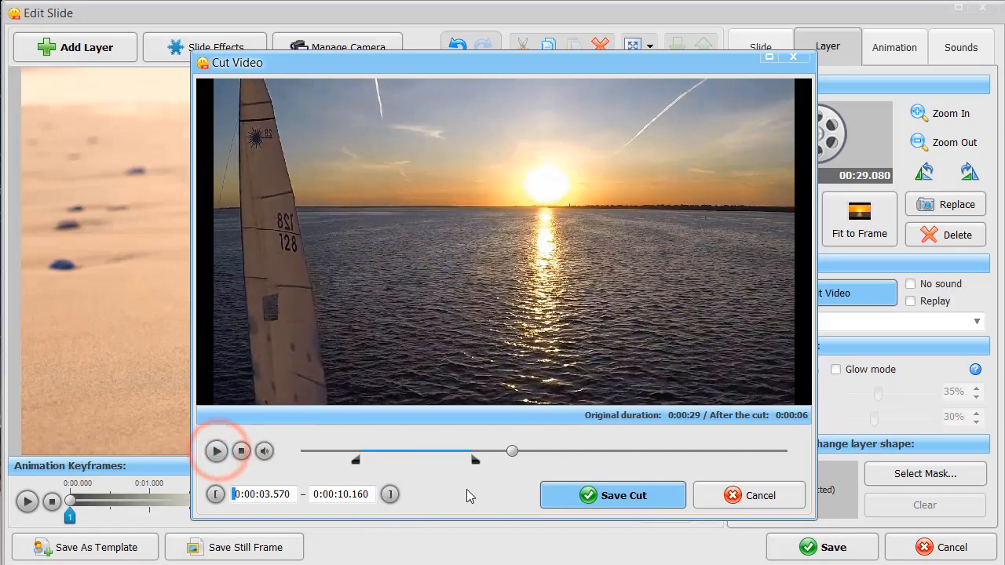
{"action": "left_click", "coordinate": [557, 495]}
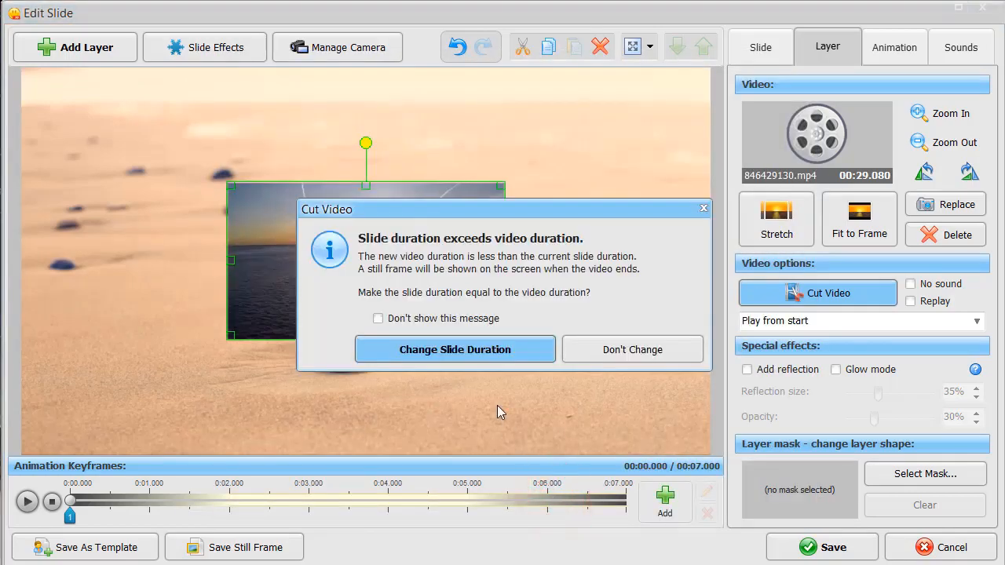
- Match the slide duration to the trimmed video and set the video layer's first keyframe to vertical position 72.00, below the frame
{"action": "left_click", "coordinate": [464, 352]}
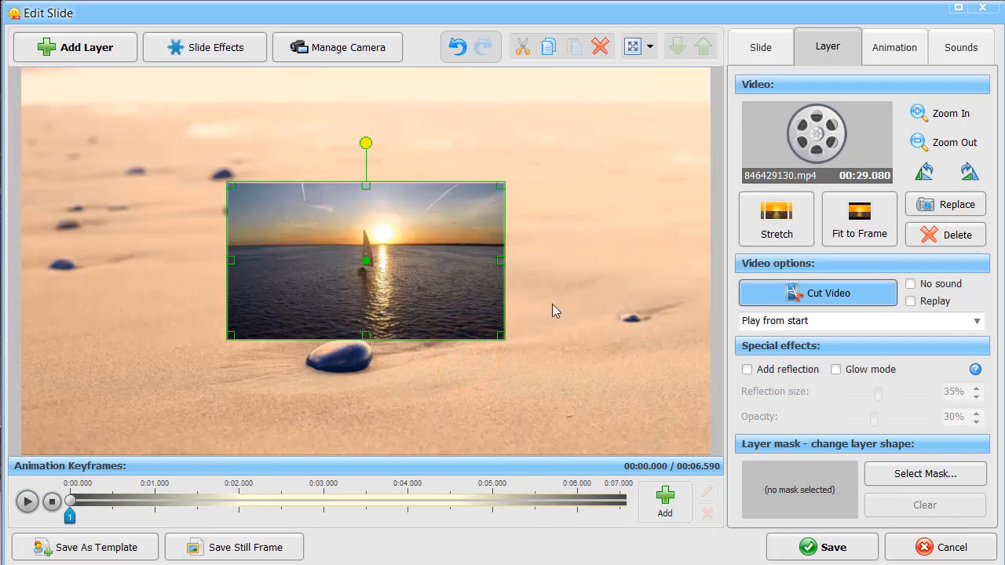
{"action": "left_click", "coordinate": [886, 64]}
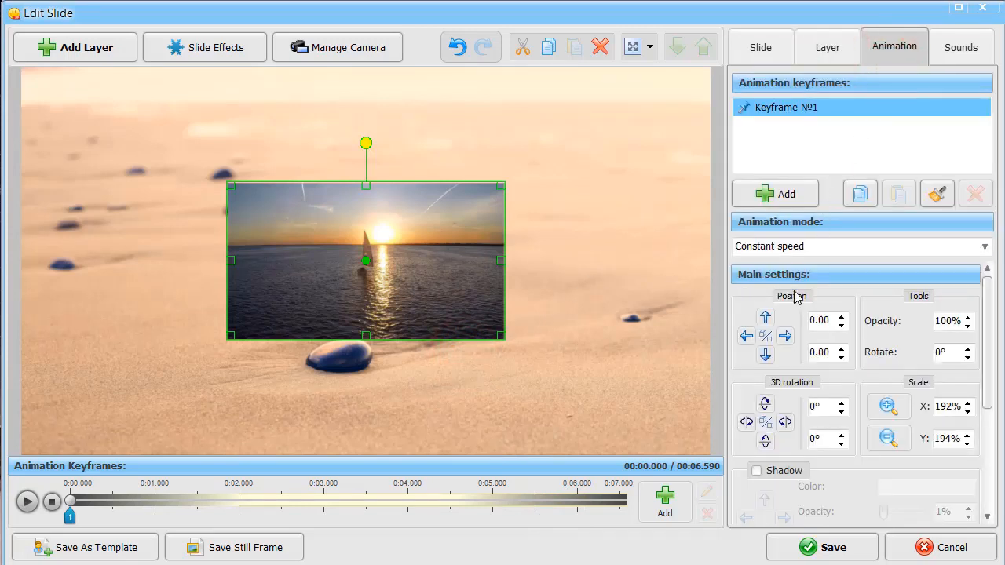
{"action": "left_click", "coordinate": [766, 356]}
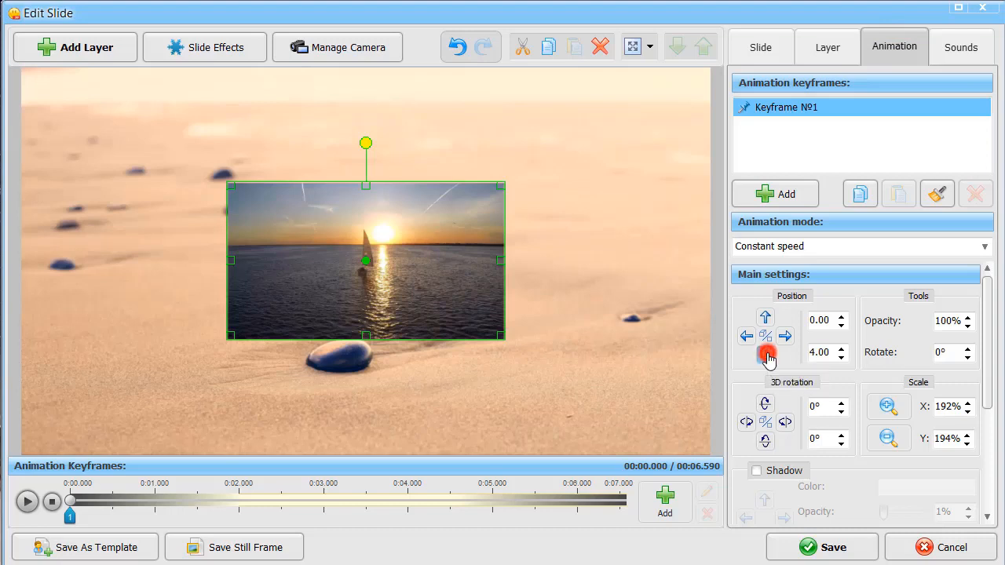
{"action": "left_click", "coordinate": [766, 355]}
{"action": "left_click", "coordinate": [766, 355]}
{"action": "left_click", "coordinate": [766, 355]}
{"action": "left_click", "coordinate": [766, 355]}
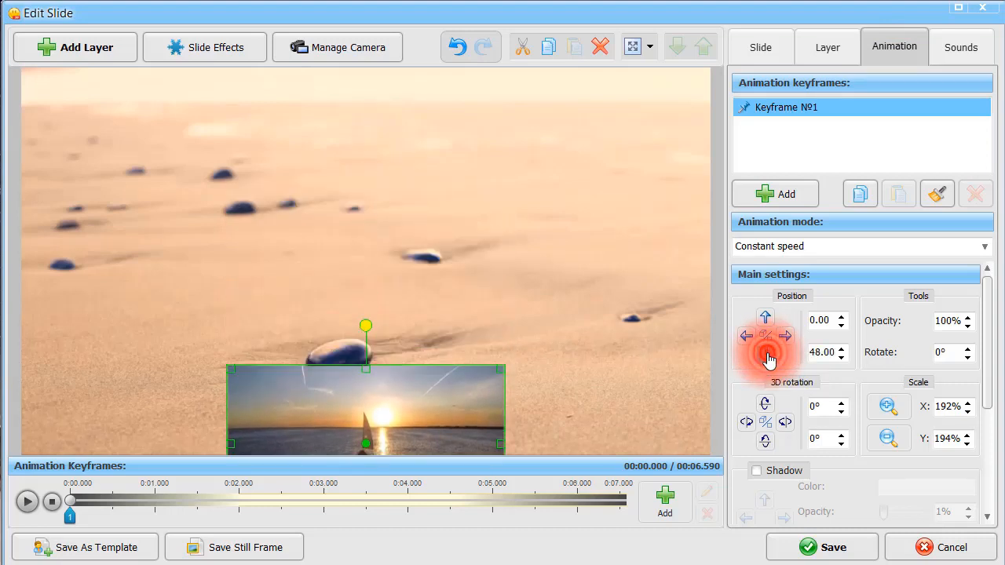
{"action": "left_click", "coordinate": [766, 355]}
{"action": "left_click", "coordinate": [766, 355]}
{"action": "left_click", "coordinate": [766, 355]}
{"action": "left_click", "coordinate": [766, 355]}
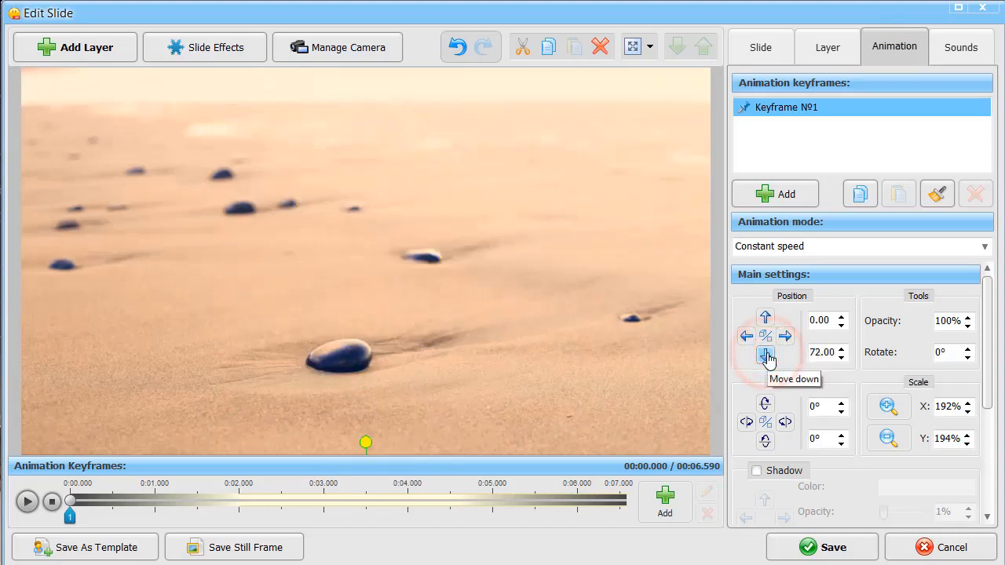
- Add a second keyframe for the video layer at about 2.5 seconds and set its vertical position to 4.00
{"action": "left_click", "coordinate": [665, 501]}
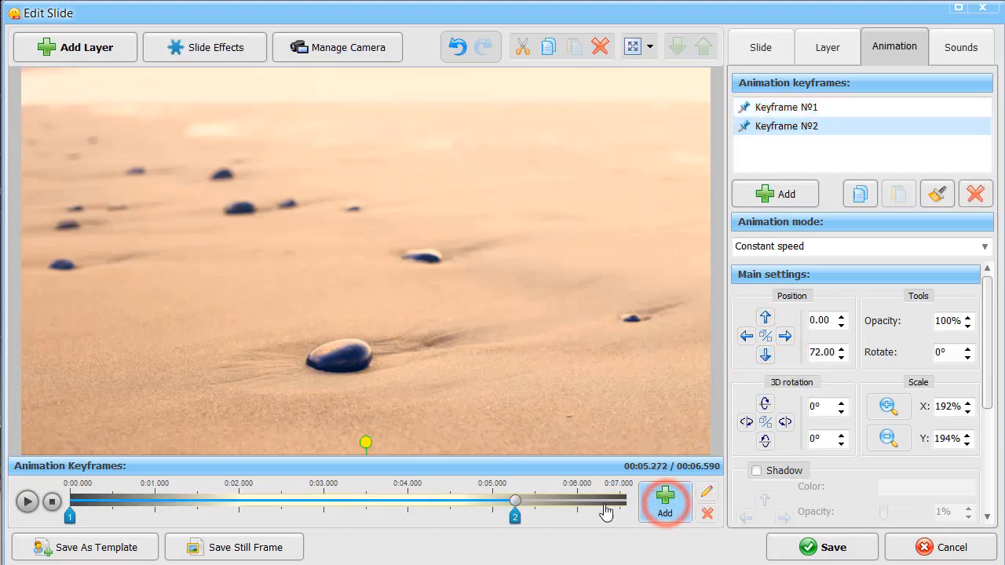
{"action": "left_click", "coordinate": [511, 508]}
{"action": "left_click_drag", "start_coordinate": [402, 514], "coordinate": [268, 516]}
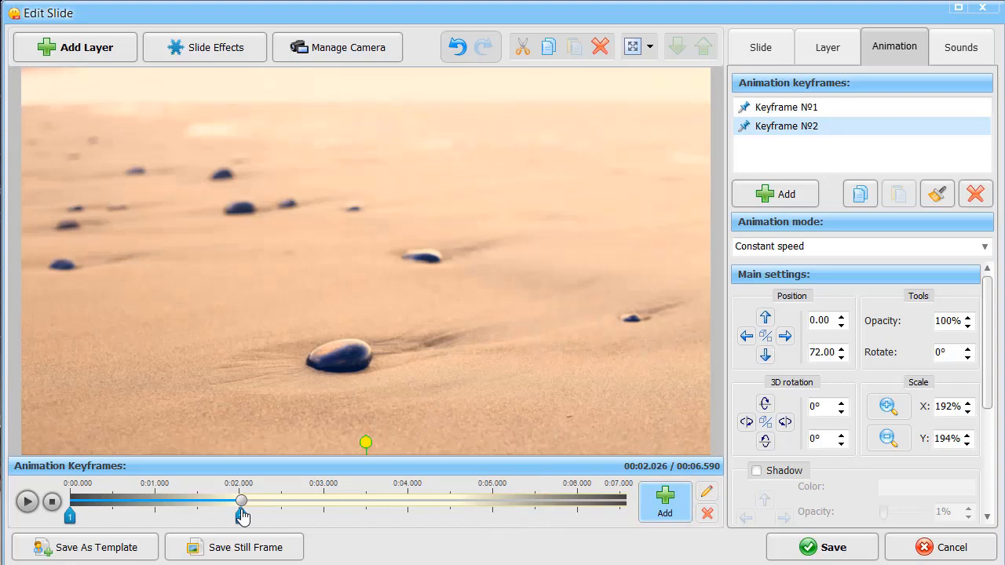
{"action": "left_click", "coordinate": [280, 517]}
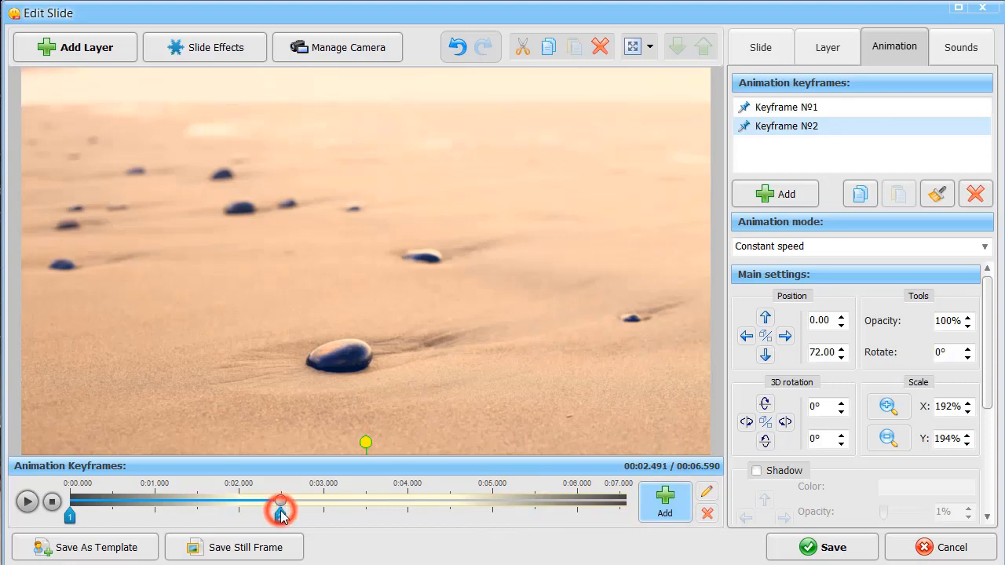
{"action": "left_click", "coordinate": [766, 318]}
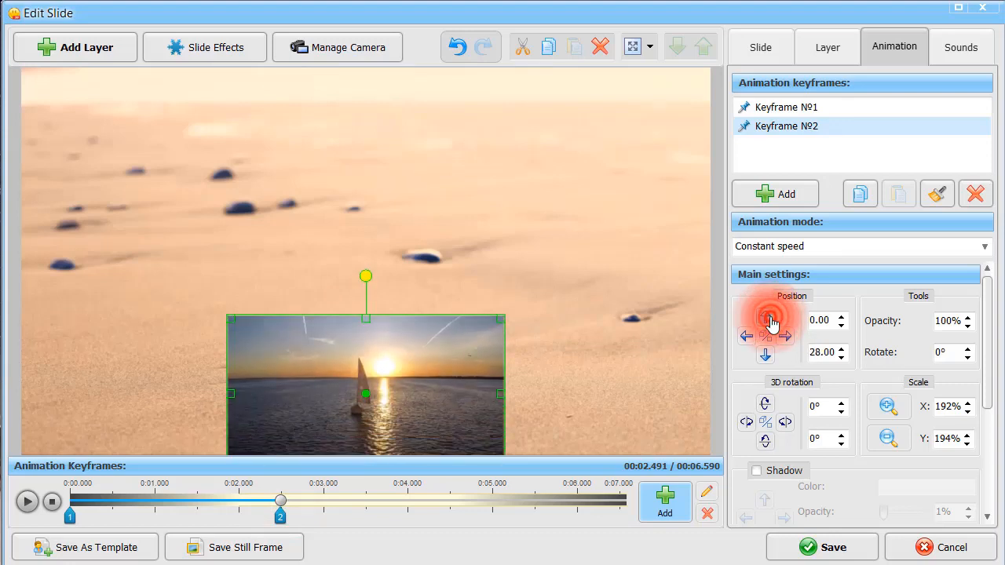
{"action": "left_click", "coordinate": [766, 319]}
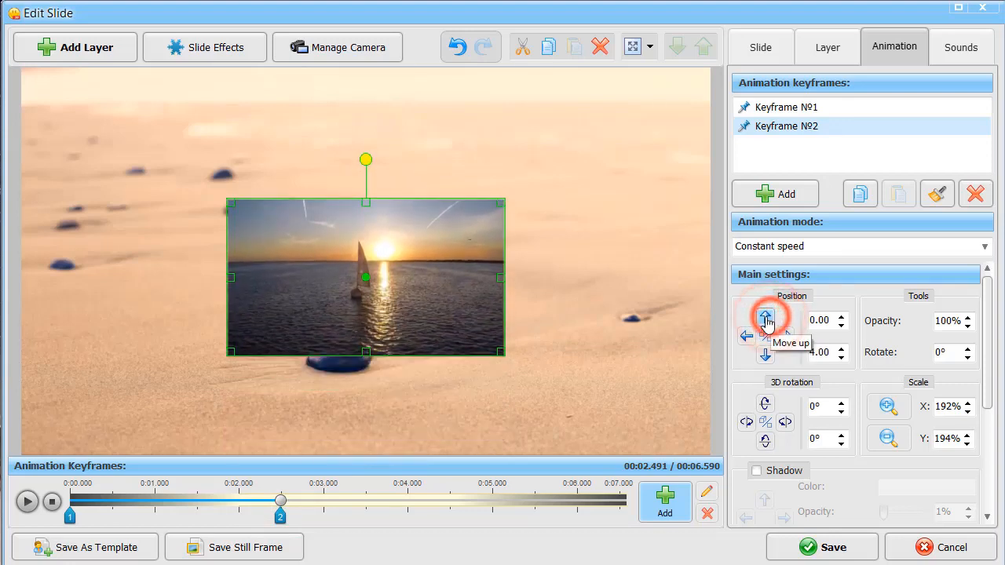
- Enlarge the video layer to a scale of 390% by 394% in the second keyframe and increase its white border's width
{"action": "left_click_drag", "start_coordinate": [505, 357], "coordinate": [639, 444]}
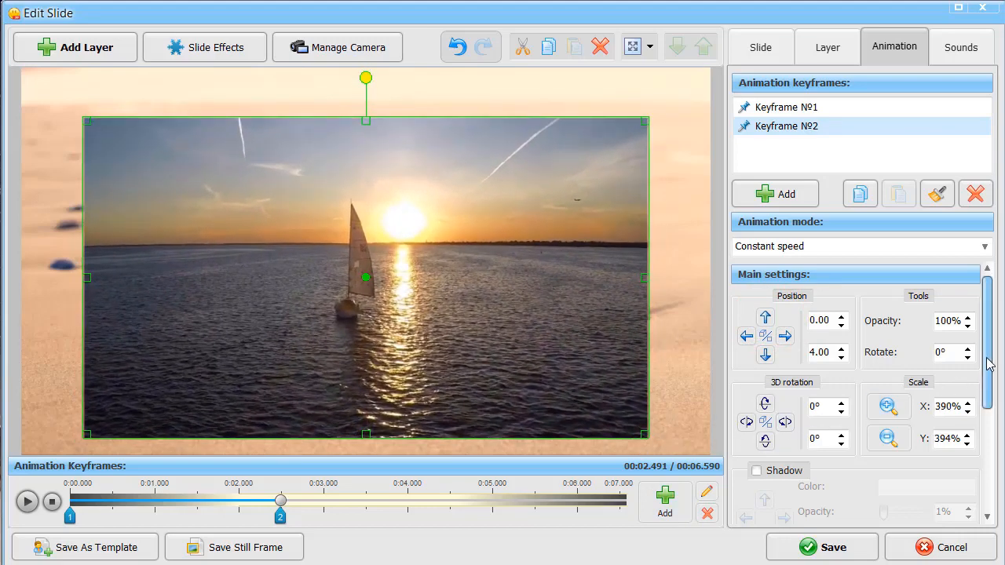
{"action": "left_click_drag", "start_coordinate": [981, 354], "coordinate": [989, 480]}
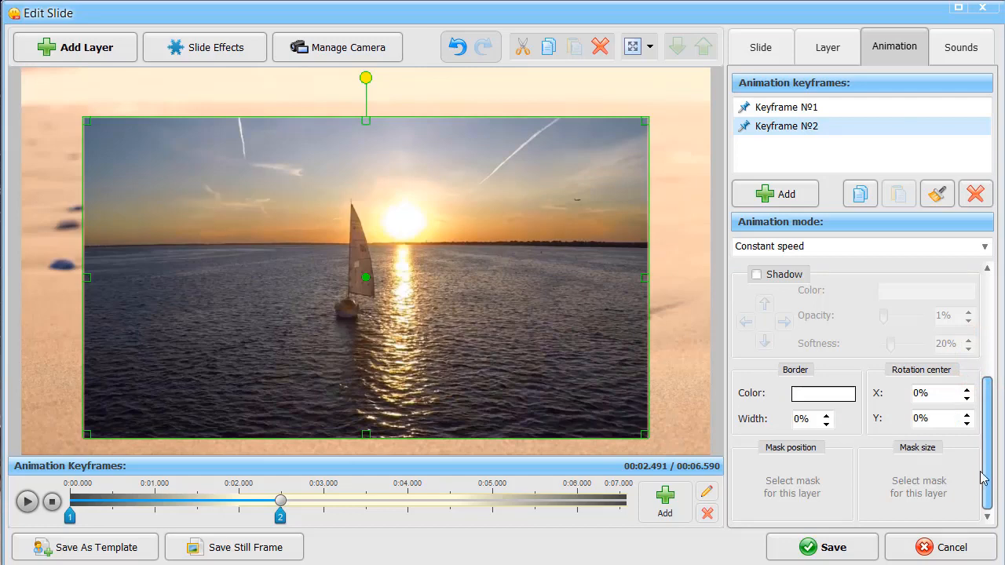
{"action": "left_click", "coordinate": [826, 414]}
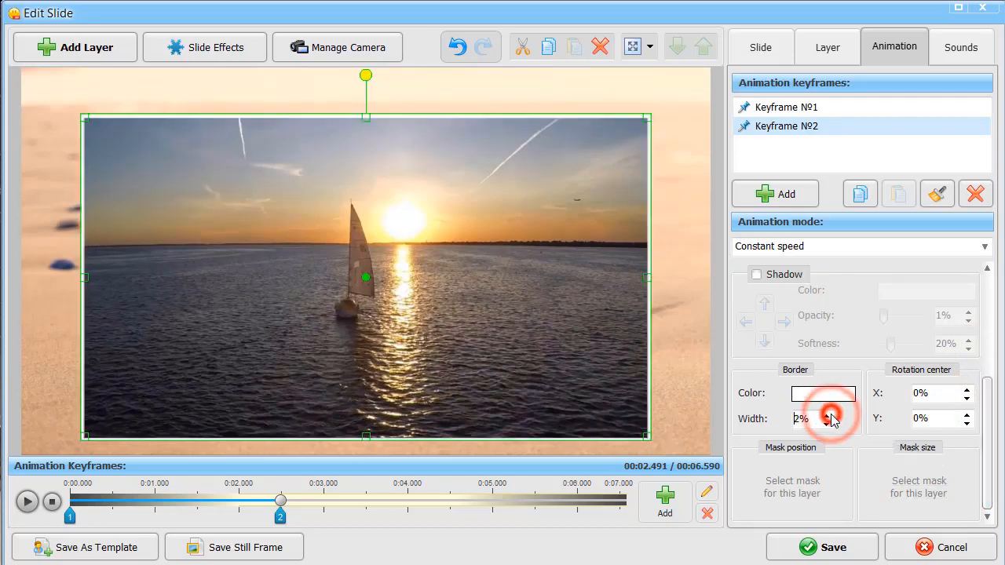
{"action": "left_click", "coordinate": [826, 415]}
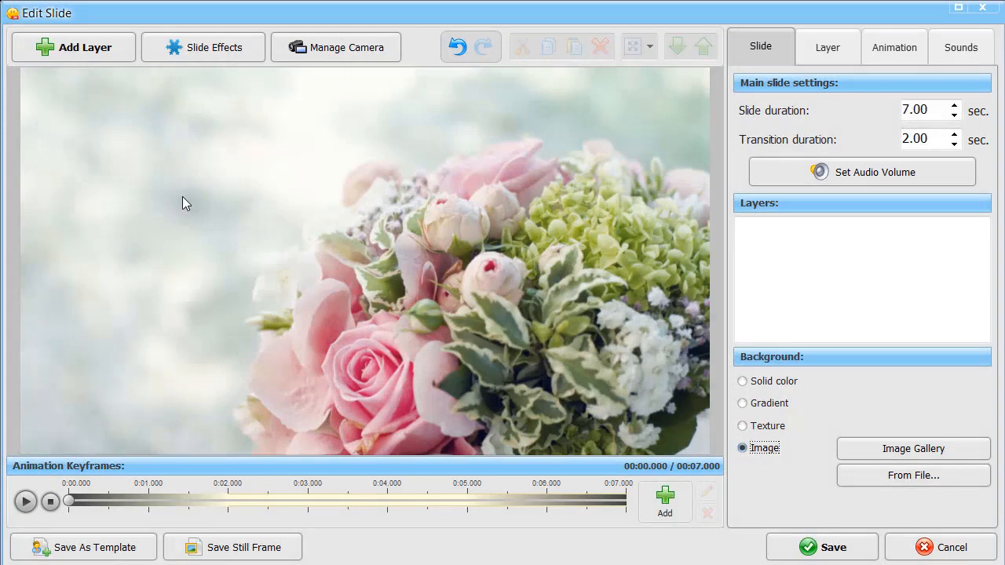
- Add the butterfly animated GIF as a layer on the bouquet slide and start it outside the frame's upper-left corner
{"action": "left_click", "coordinate": [111, 47]}
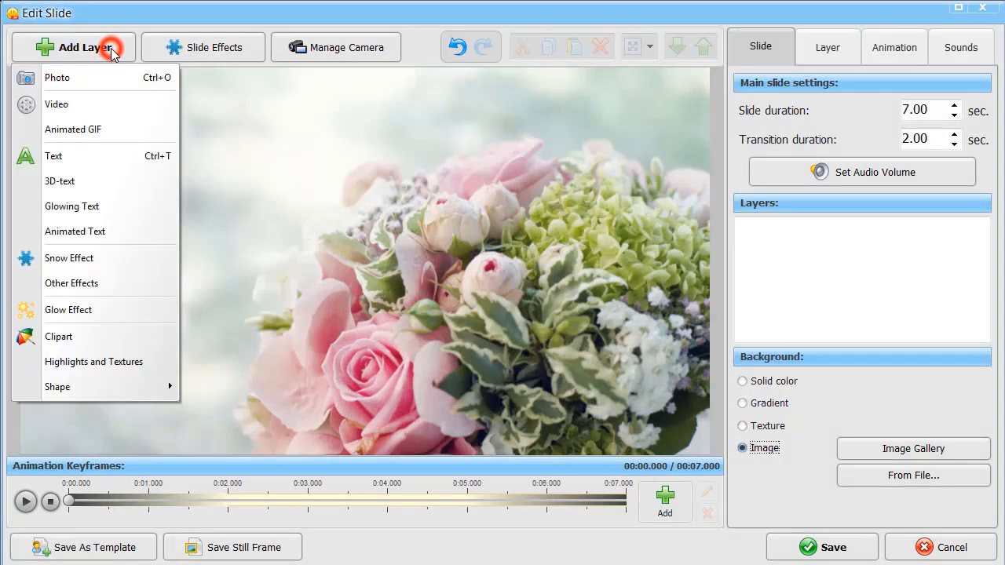
{"action": "left_click", "coordinate": [96, 129]}
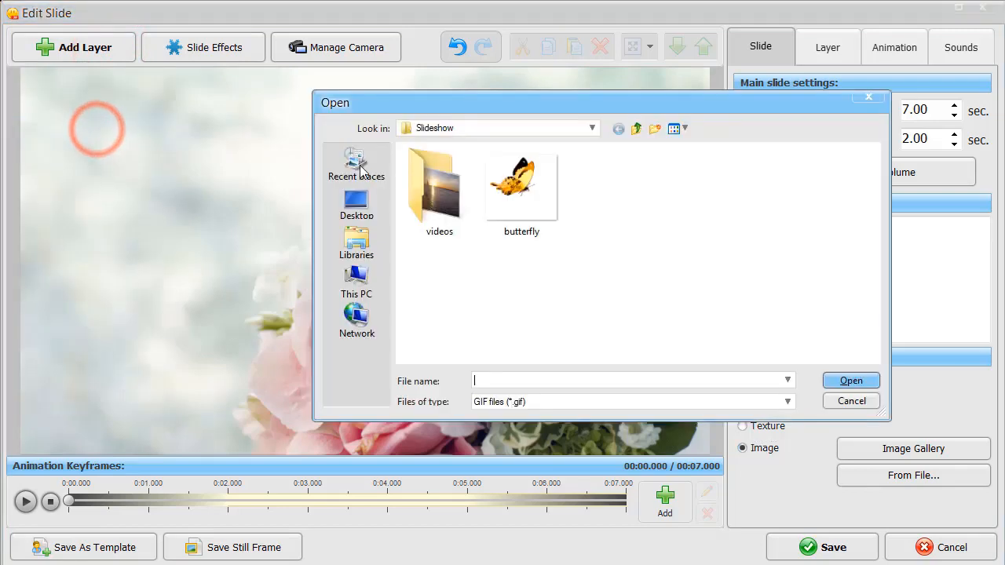
{"action": "double_click", "coordinate": [506, 203]}
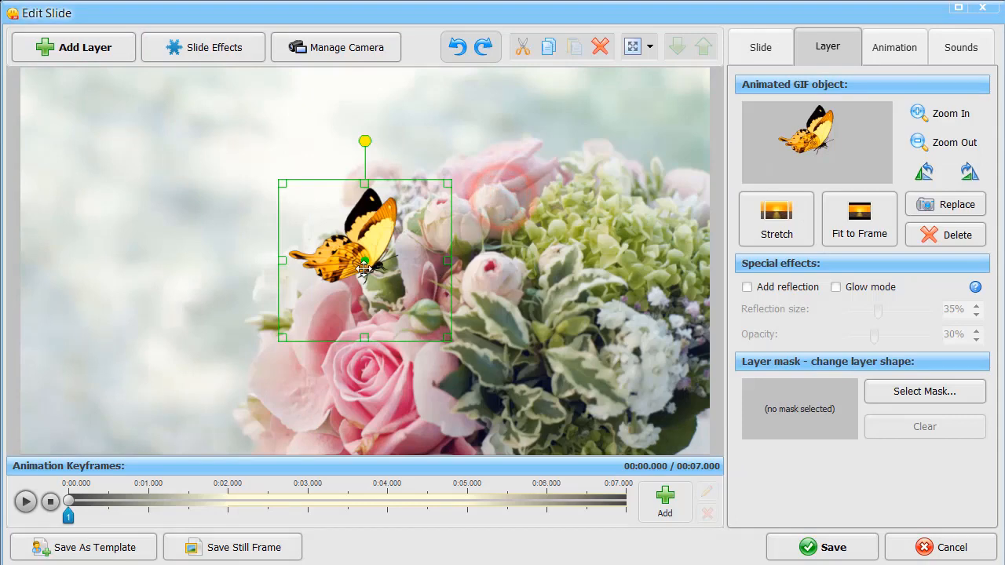
{"action": "left_click", "coordinate": [922, 51]}
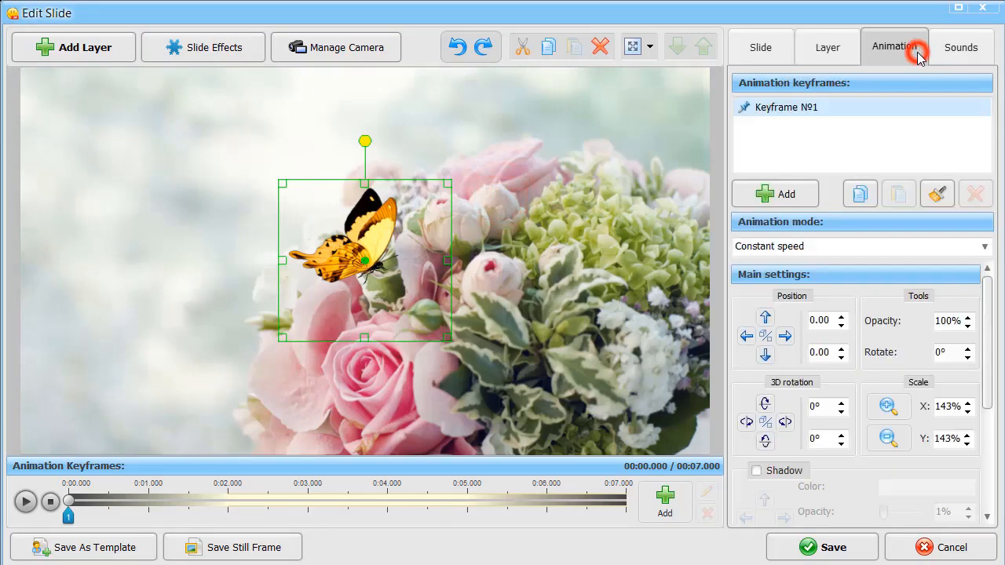
{"action": "left_click_drag", "start_coordinate": [402, 279], "coordinate": [3, 30]}
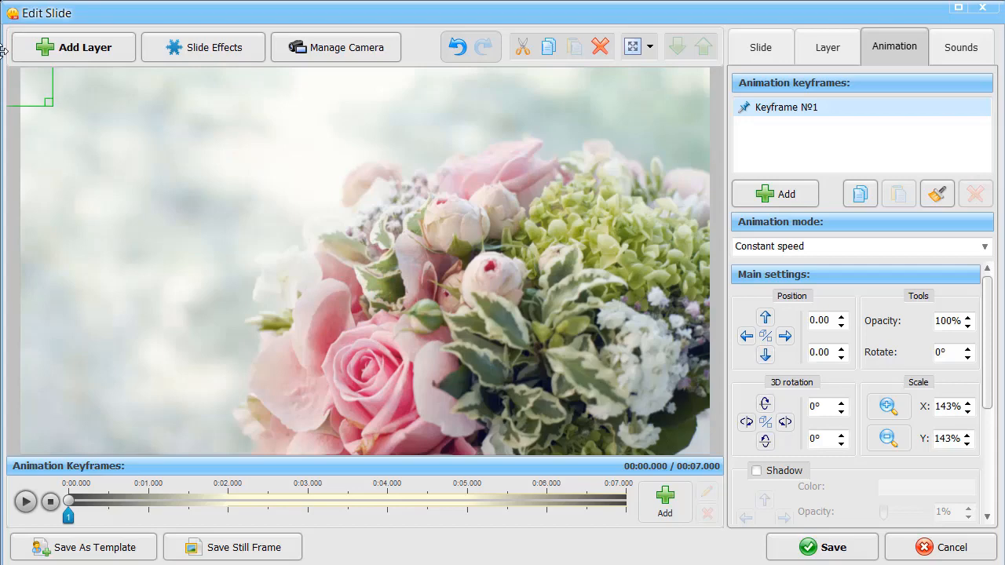
- Add a second keyframe for the butterfly at 2.5 seconds and reset its position to the slide's centre
{"action": "left_click", "coordinate": [653, 504]}
{"action": "left_click_drag", "start_coordinate": [505, 518], "coordinate": [268, 512]}
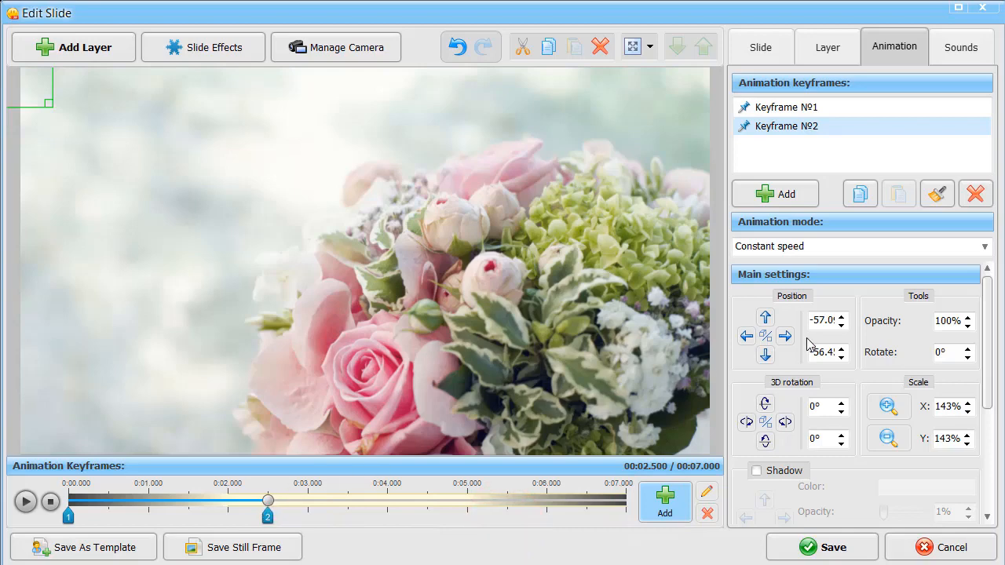
{"action": "left_click", "coordinate": [766, 337]}
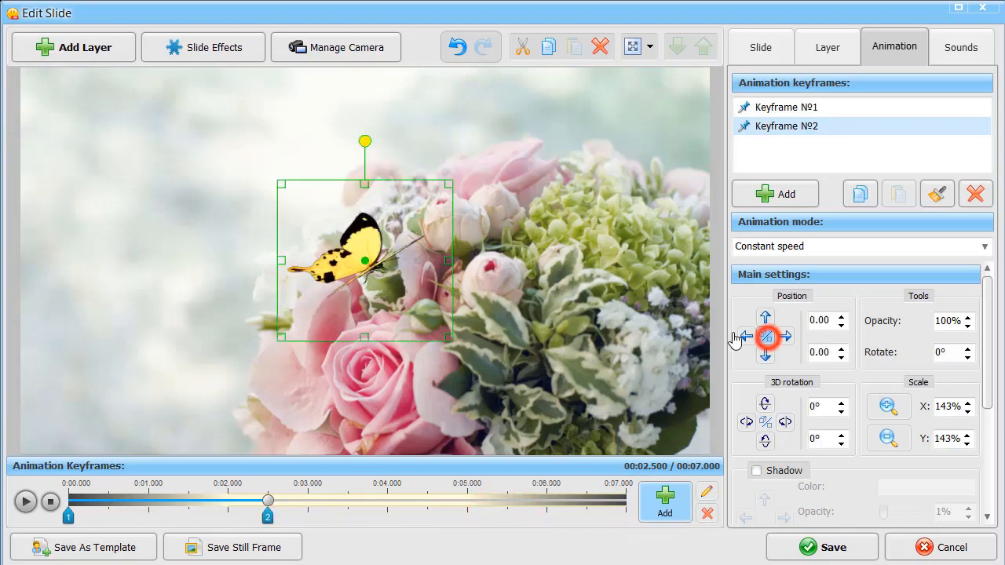
- Enlarge the butterfly to 176% at position 0.99, 10.55 above the pink rose in the second keyframe and preview its flight
{"action": "left_click", "coordinate": [377, 276]}
{"action": "left_click_drag", "start_coordinate": [385, 265], "coordinate": [402, 275]}
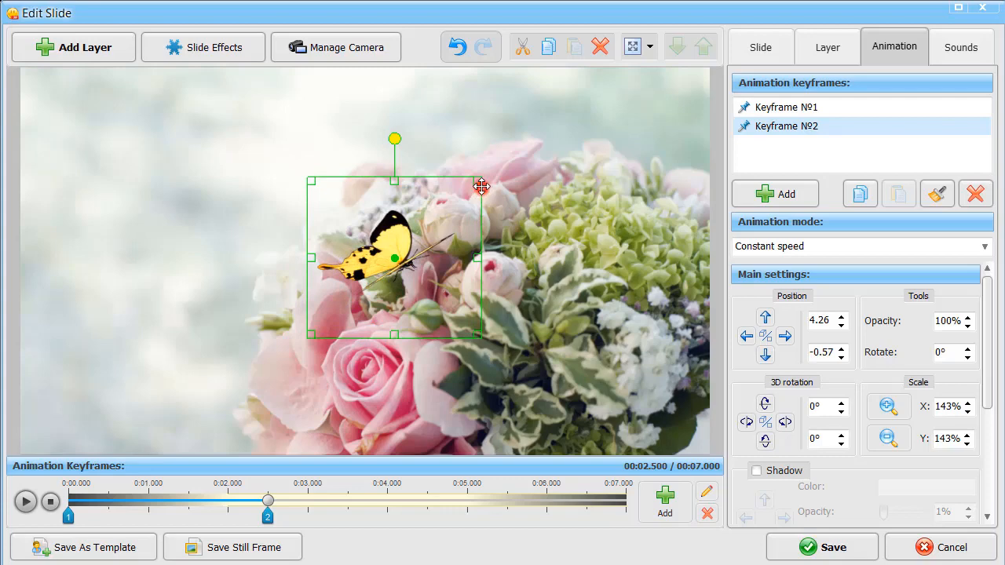
{"action": "left_click_drag", "start_coordinate": [481, 186], "coordinate": [497, 159]}
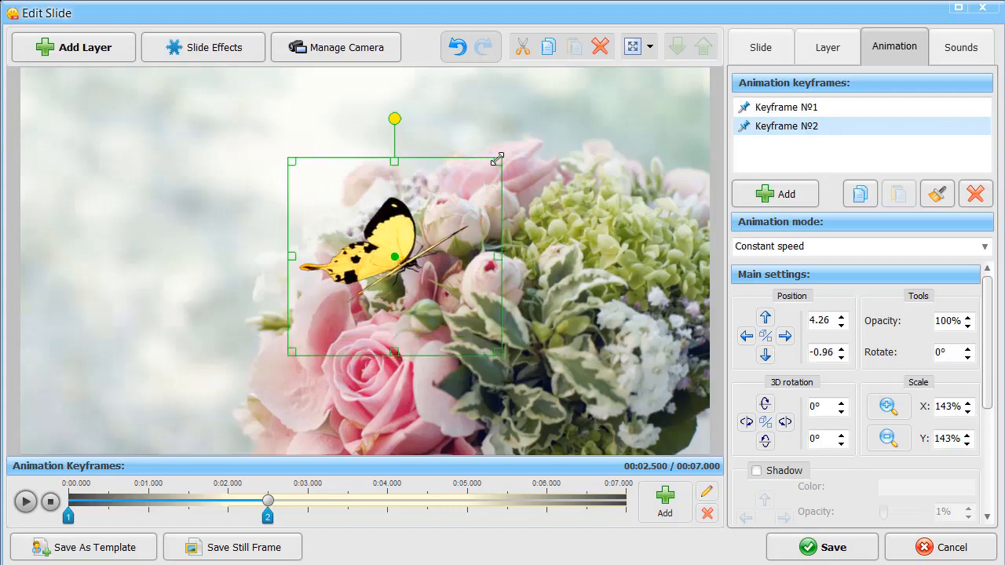
{"action": "left_click_drag", "start_coordinate": [382, 294], "coordinate": [360, 330]}
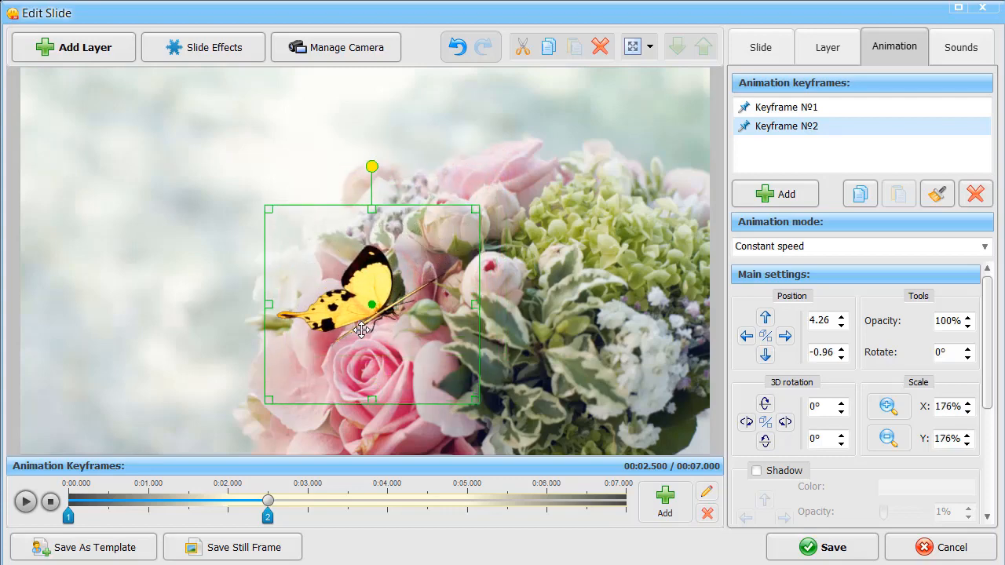
{"action": "left_click", "coordinate": [49, 500]}
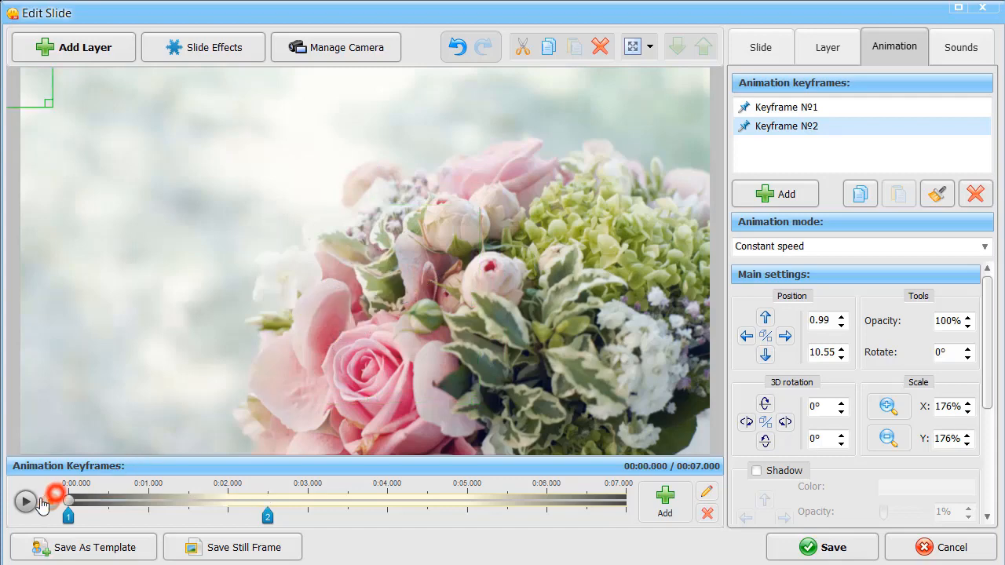
{"action": "left_click", "coordinate": [25, 501]}
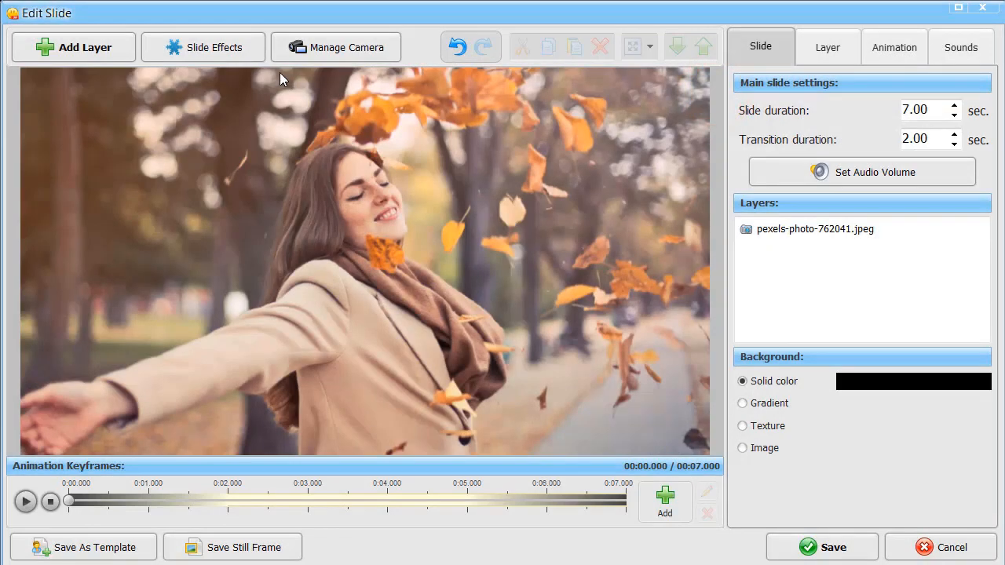
- Add the Autumn leaves effect from the Leaves category to the autumn photo slide and preview it
{"action": "left_click", "coordinate": [245, 51]}
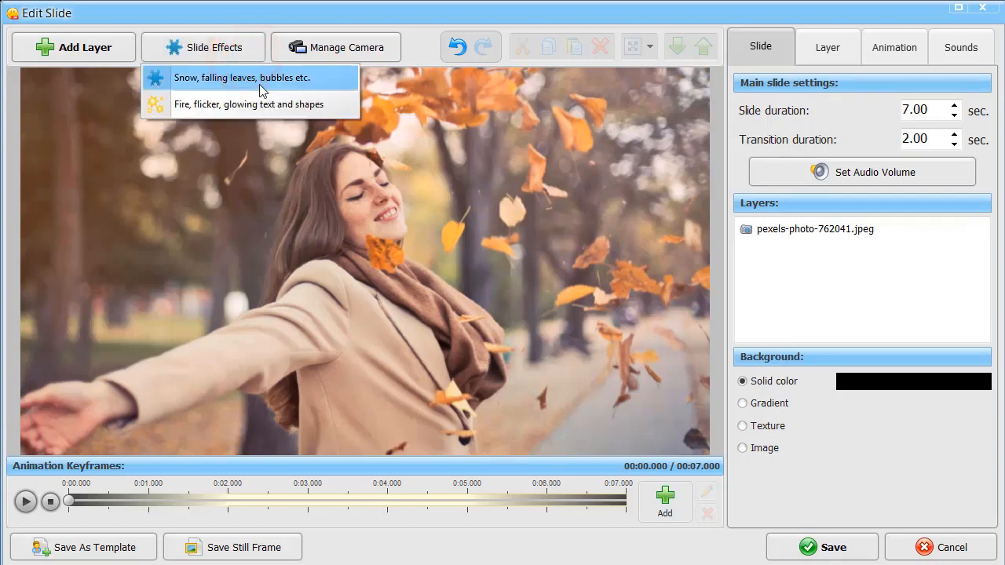
{"action": "left_click", "coordinate": [263, 79]}
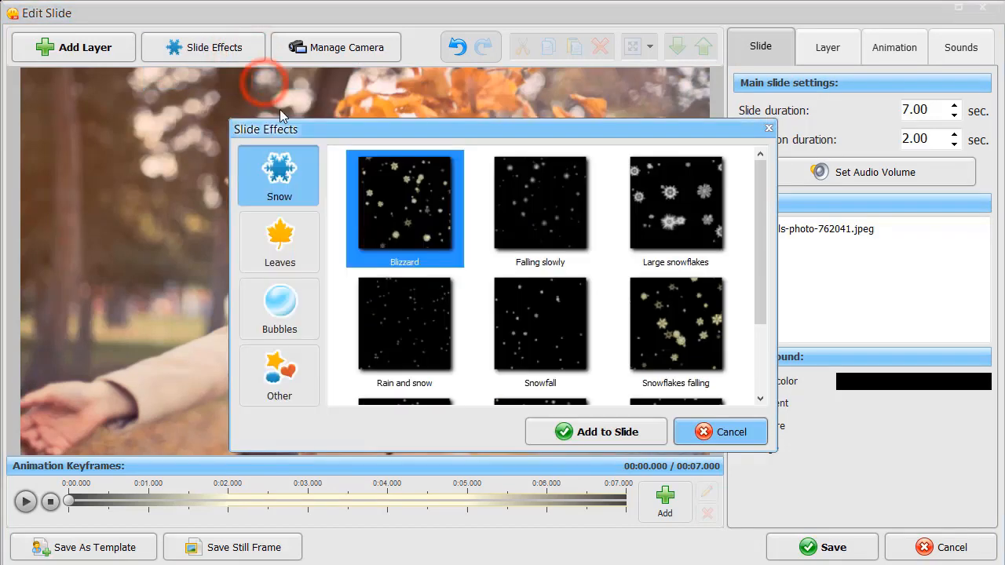
{"action": "left_click", "coordinate": [305, 234]}
{"action": "left_click", "coordinate": [297, 302]}
{"action": "left_click", "coordinate": [296, 367]}
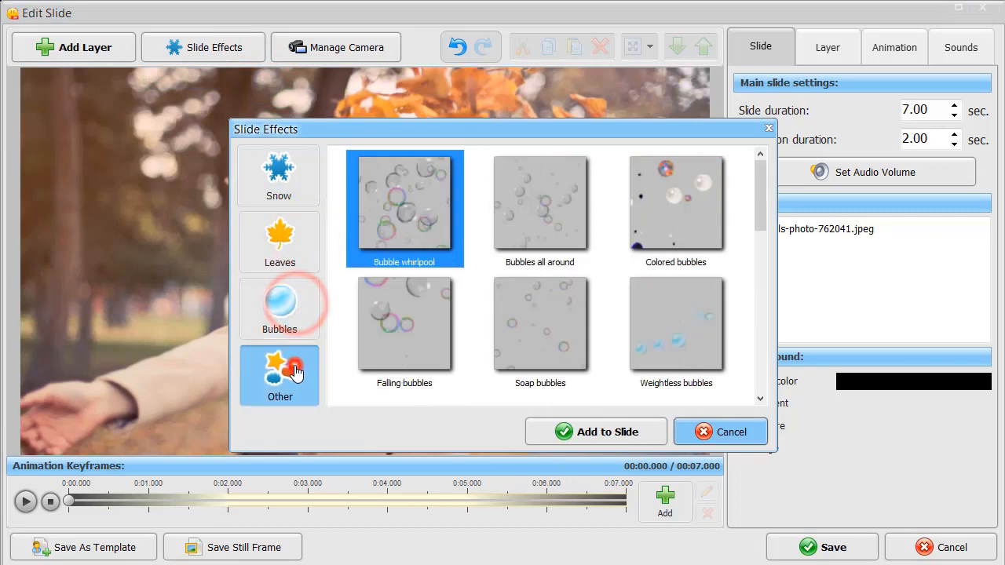
{"action": "left_click", "coordinate": [306, 249]}
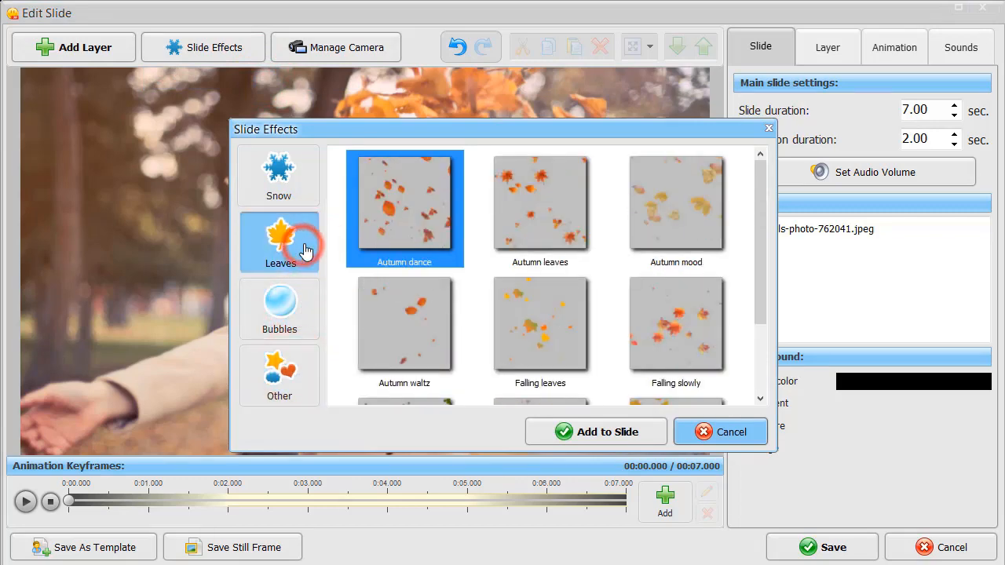
{"action": "left_click", "coordinate": [526, 204]}
{"action": "left_click", "coordinate": [628, 438]}
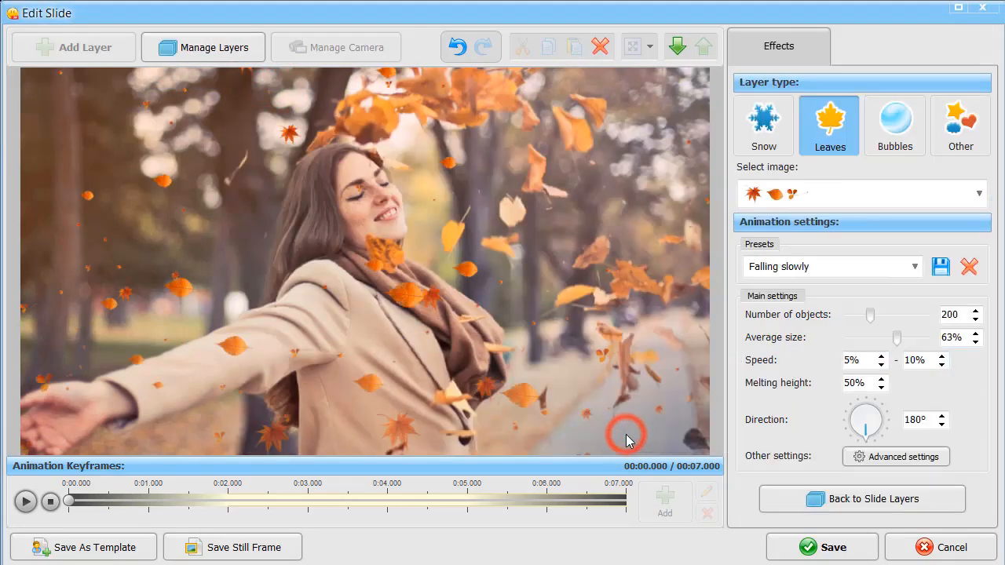
{"action": "left_click", "coordinate": [27, 507]}
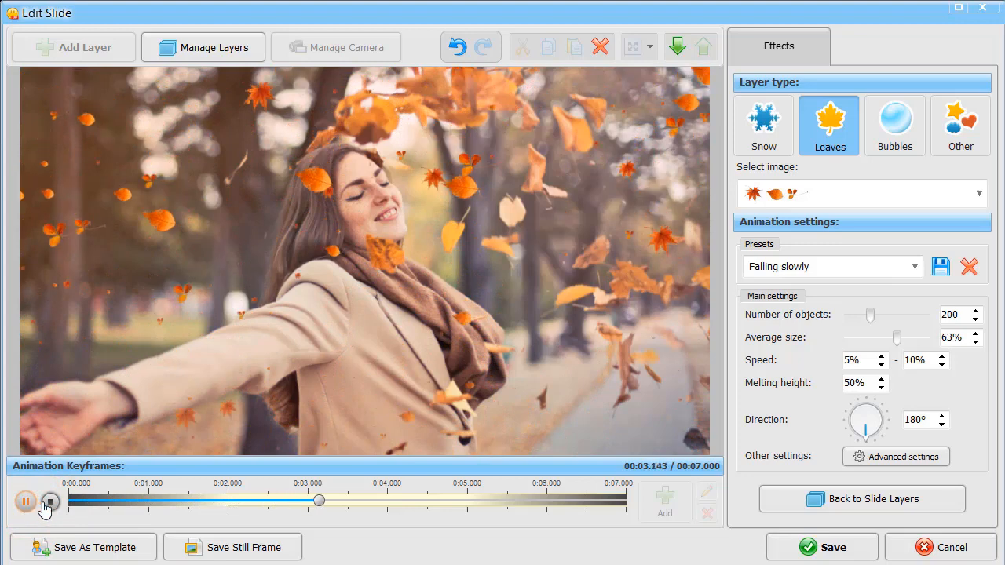
{"action": "left_click", "coordinate": [50, 503]}
- Switch the falling leaves to the red-brown set with the oak leaf and set their average size to 70%
{"action": "left_click", "coordinate": [845, 196]}
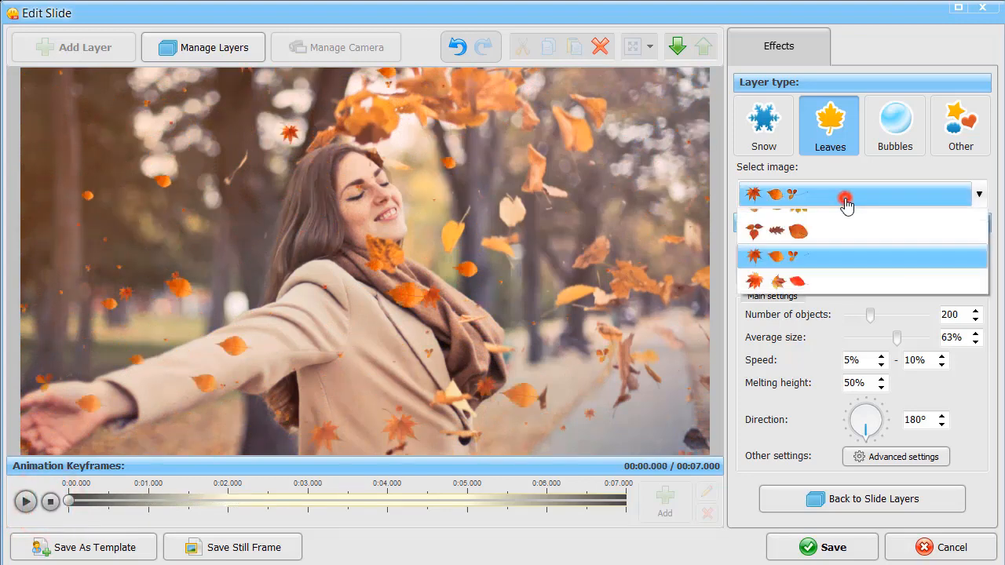
{"action": "left_click", "coordinate": [835, 294]}
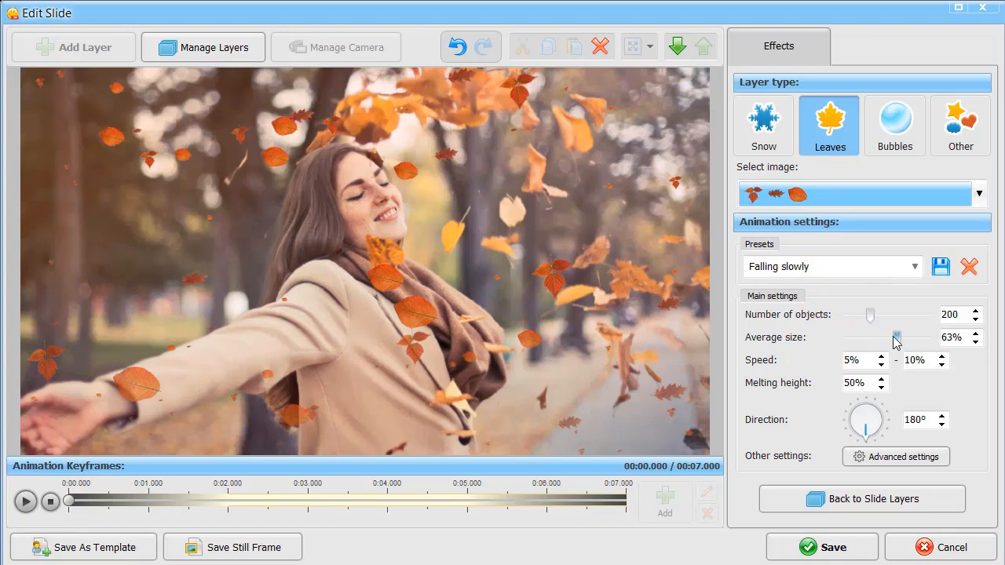
{"action": "left_click_drag", "start_coordinate": [896, 339], "coordinate": [902, 340]}
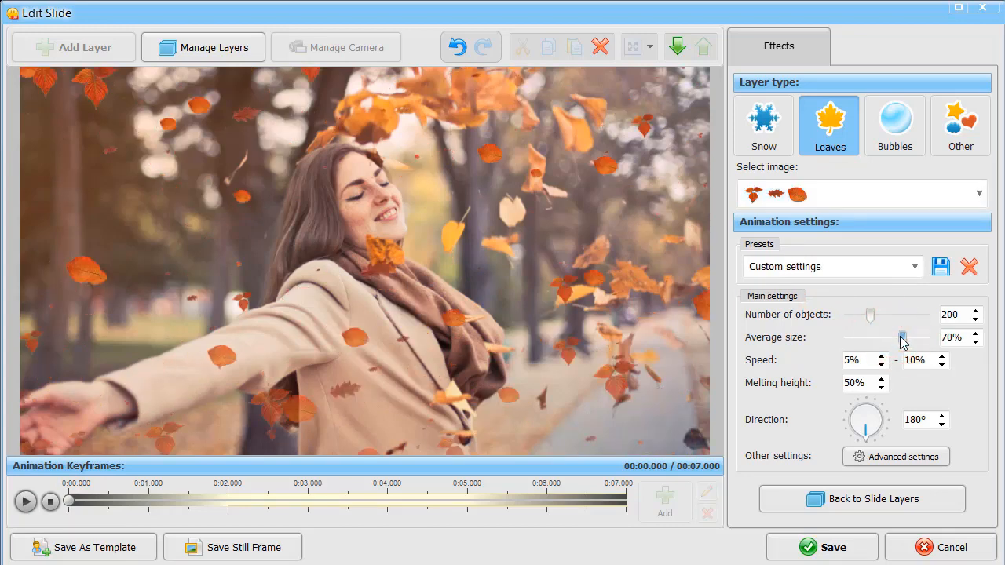
- Set the falling leaves' direction to 233° and preview the effect on the autumn slide
{"action": "left_click_drag", "start_coordinate": [853, 438], "coordinate": [851, 433]}
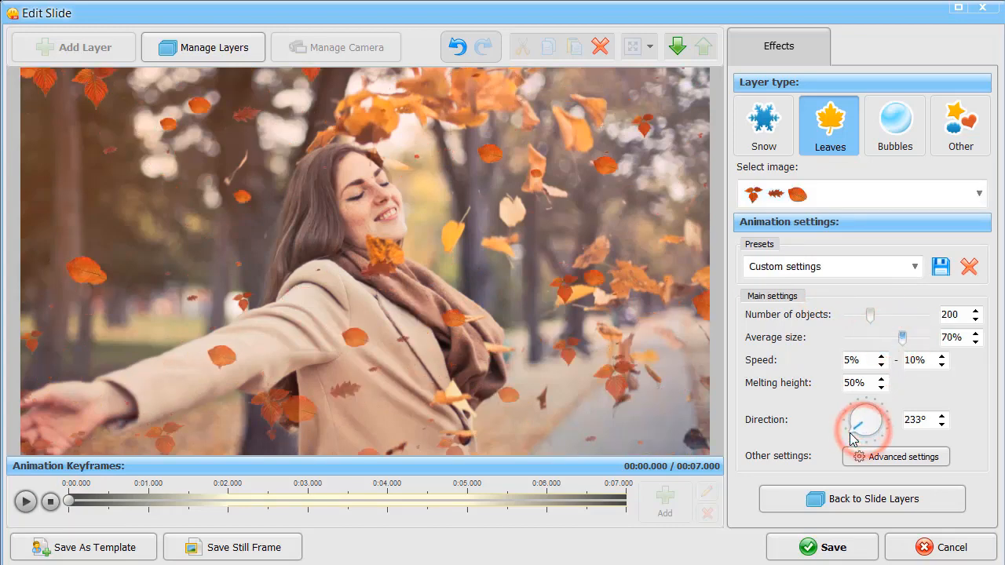
{"action": "left_click", "coordinate": [37, 502]}
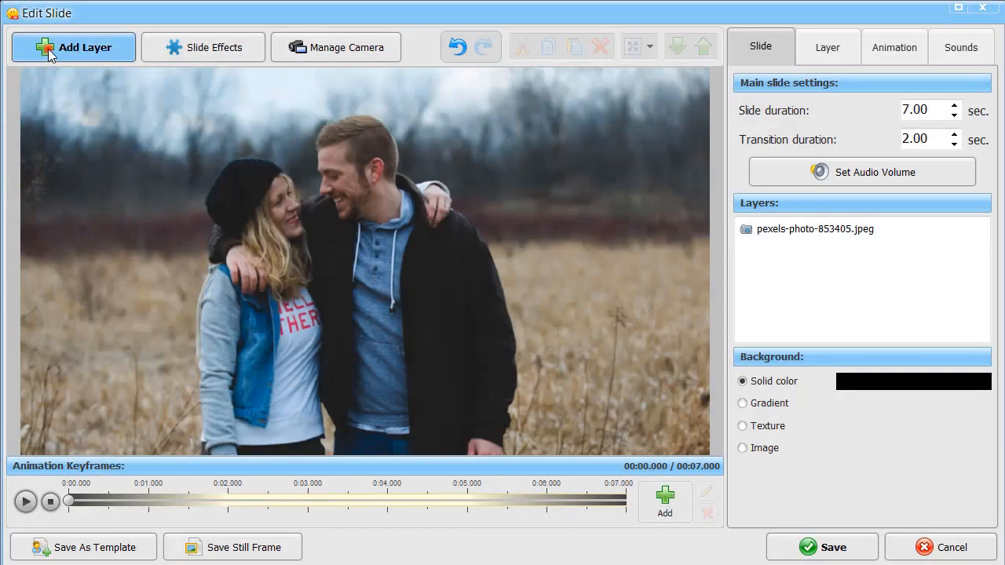
- Add a light-leak image from the Highlights category as a layer over the embracing couple photo
{"action": "left_click", "coordinate": [48, 49]}
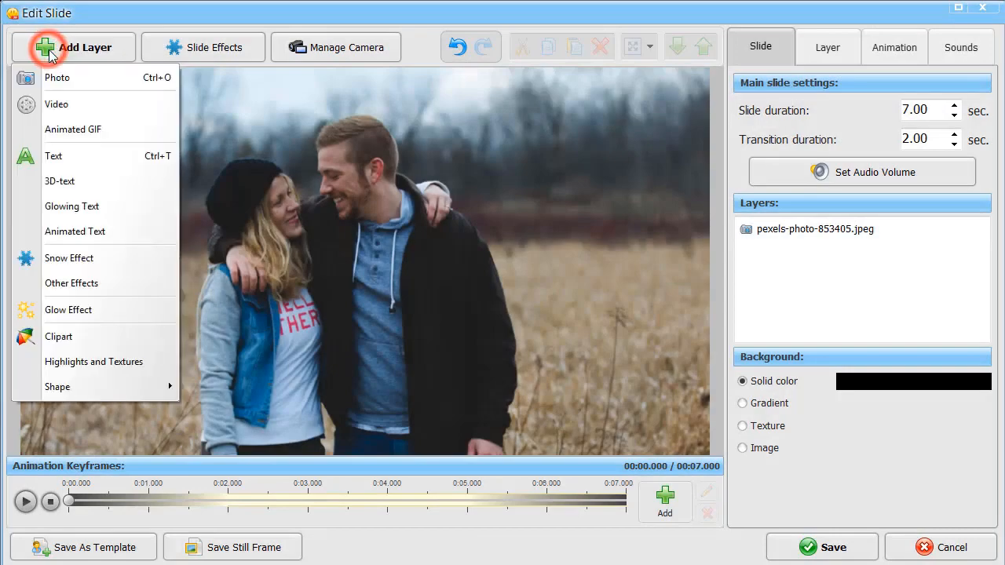
{"action": "left_click", "coordinate": [84, 362]}
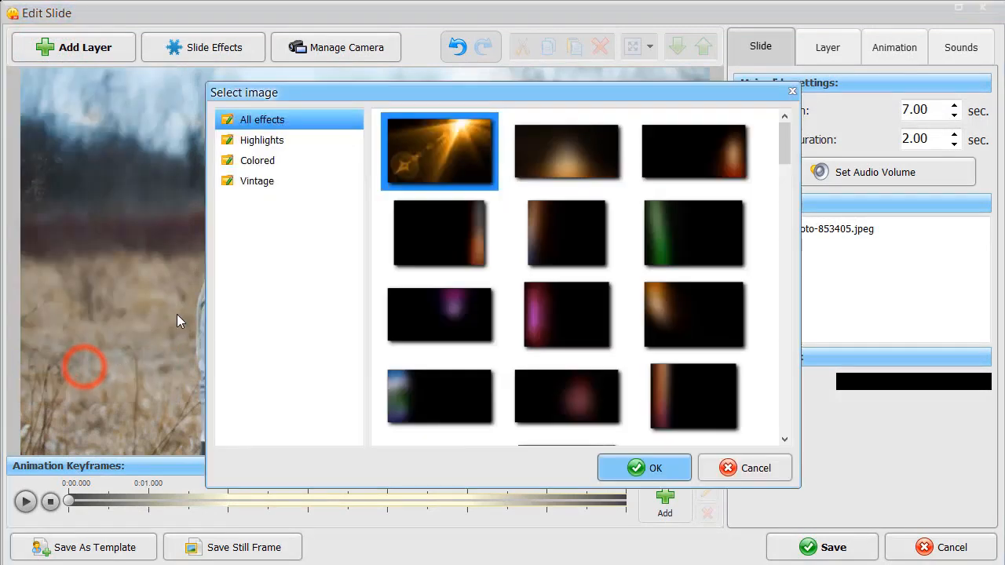
{"action": "left_click", "coordinate": [281, 160]}
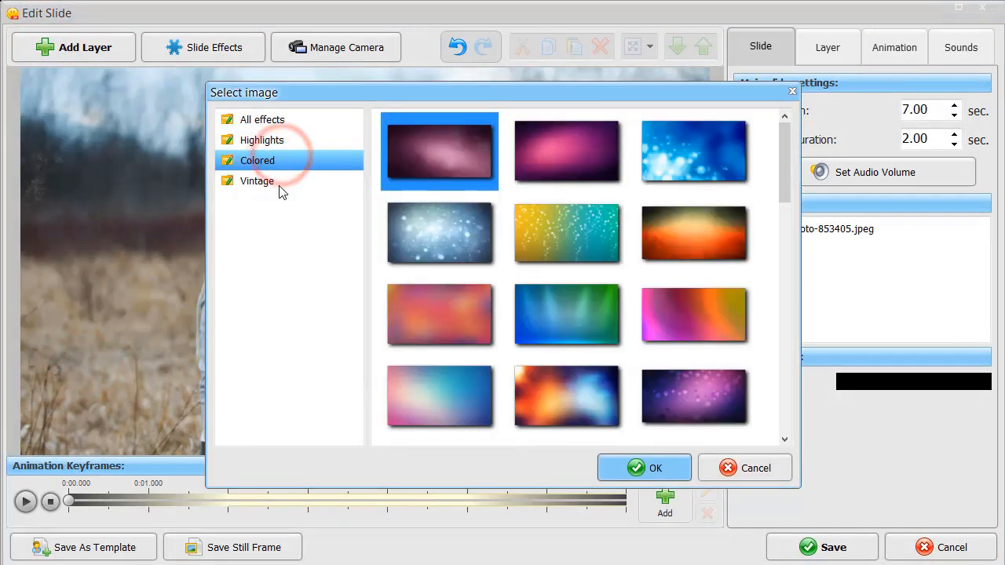
{"action": "left_click", "coordinate": [278, 182]}
{"action": "left_click", "coordinate": [284, 141]}
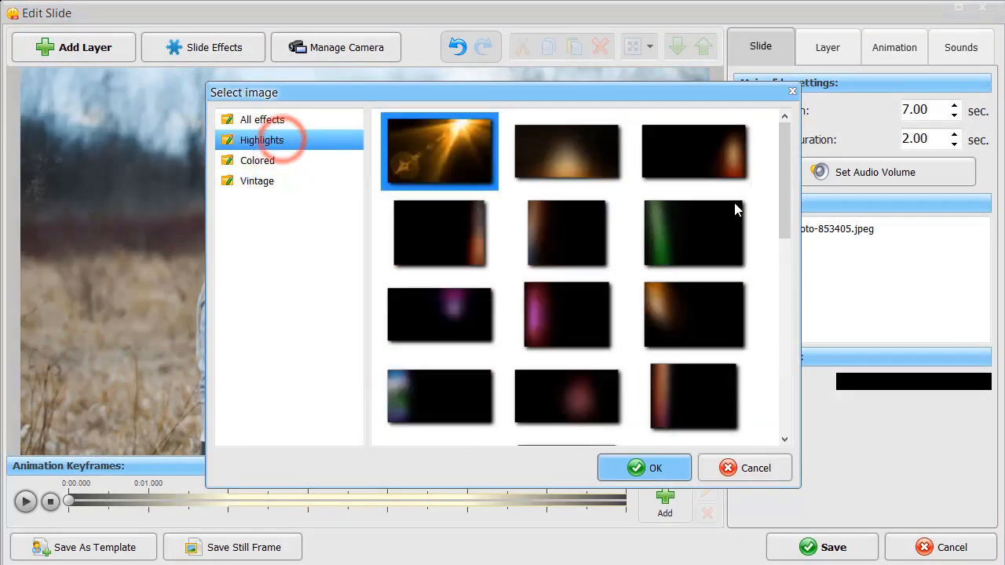
{"action": "left_click_drag", "start_coordinate": [782, 182], "coordinate": [787, 353]}
{"action": "left_click", "coordinate": [593, 352]}
{"action": "left_click", "coordinate": [654, 466]}
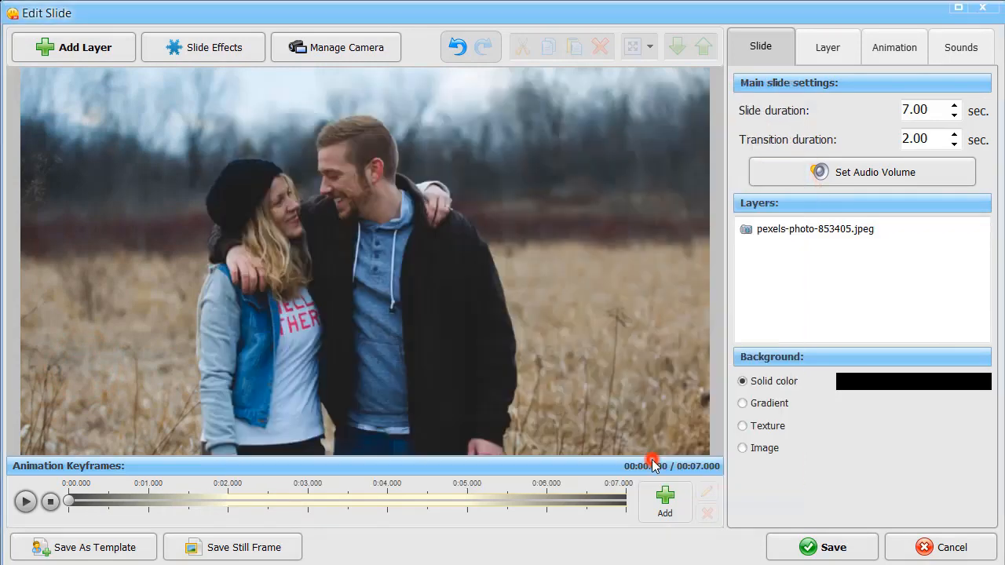
- Enlarge the highlight layer to 1719% by 1726% in its first keyframe
{"action": "left_click", "coordinate": [882, 51]}
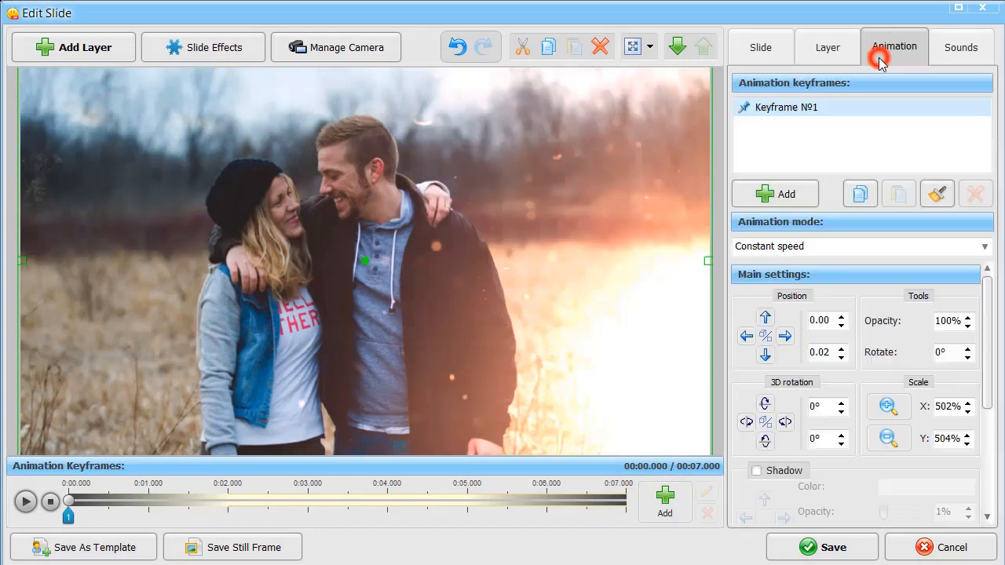
{"action": "left_click", "coordinate": [887, 407]}
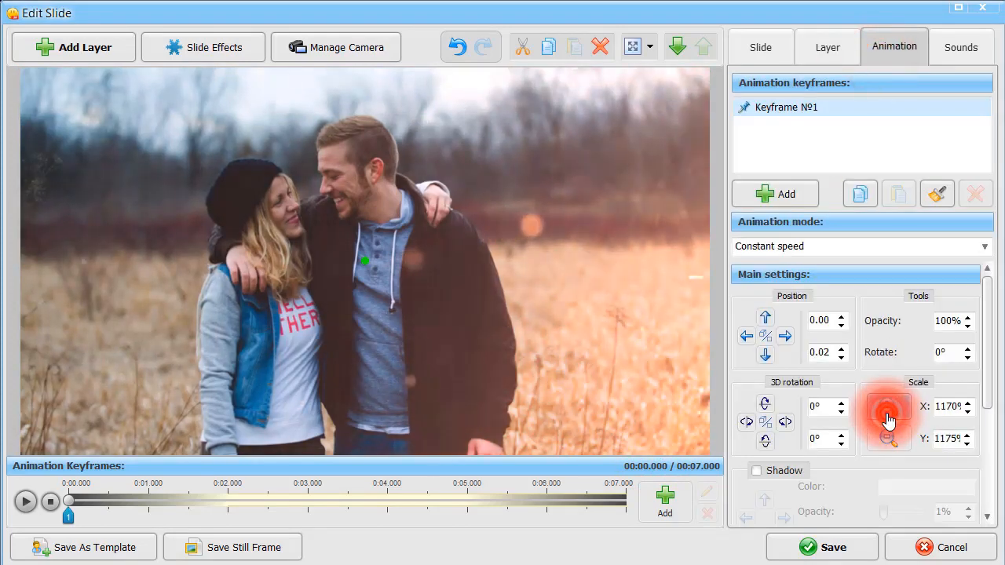
{"action": "left_click_drag", "start_coordinate": [887, 419], "coordinate": [888, 419]}
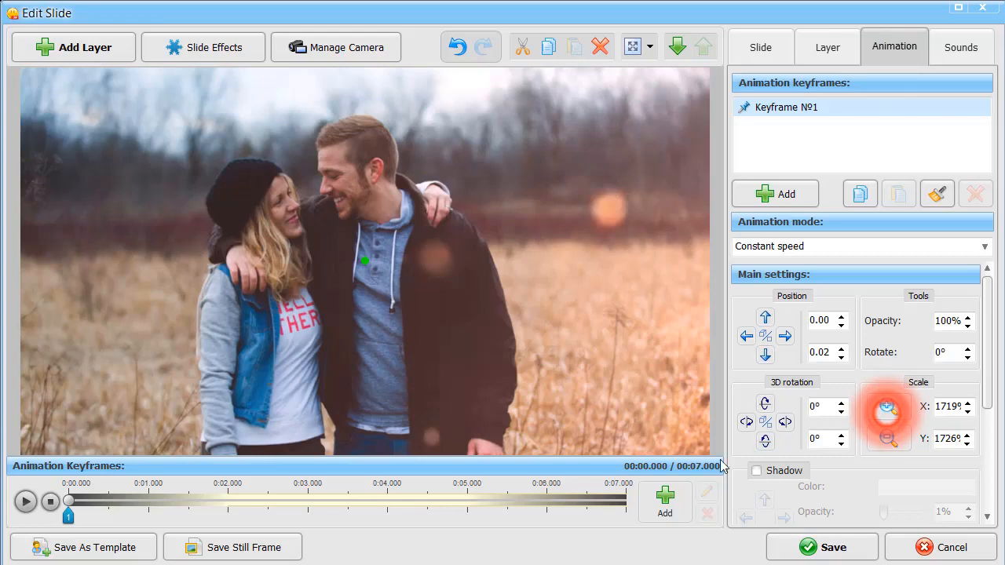
- Add a second highlight keyframe at 7 seconds, scale it down to 542% by 544% and preview the animation
{"action": "left_click", "coordinate": [661, 502]}
{"action": "left_click_drag", "start_coordinate": [520, 515], "coordinate": [626, 515]}
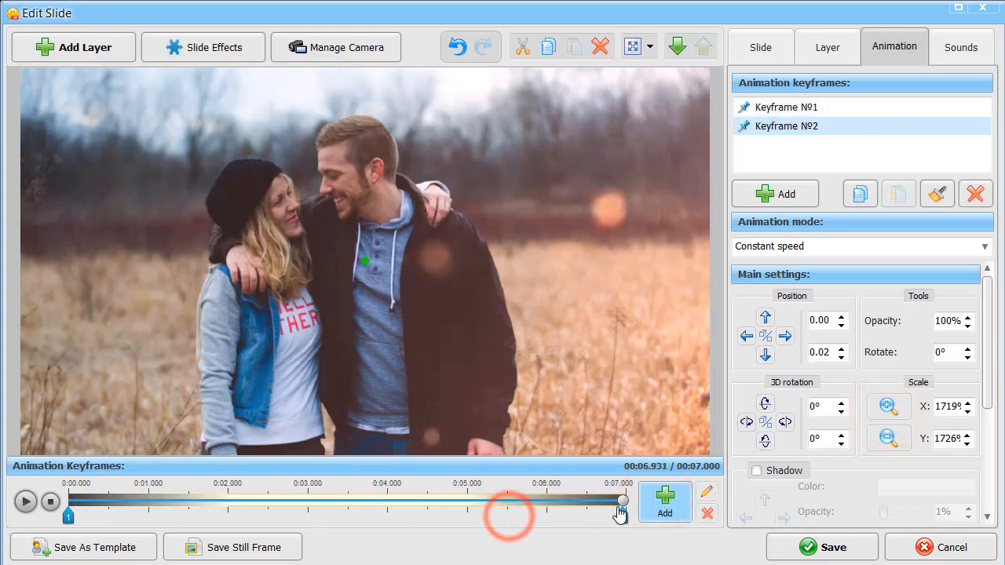
{"action": "left_click_drag", "start_coordinate": [888, 438], "coordinate": [897, 444]}
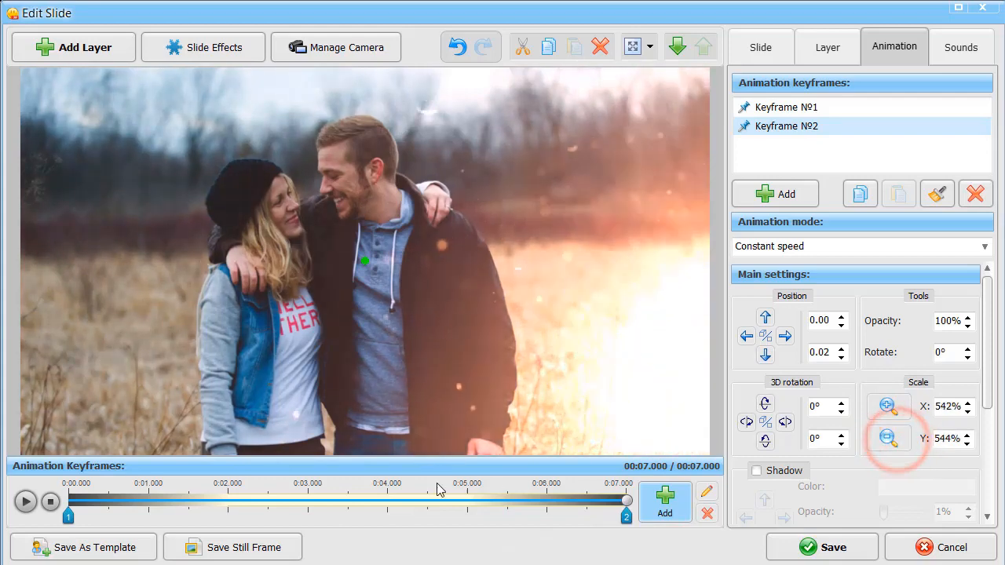
{"action": "left_click", "coordinate": [50, 501]}
{"action": "left_click", "coordinate": [21, 503]}
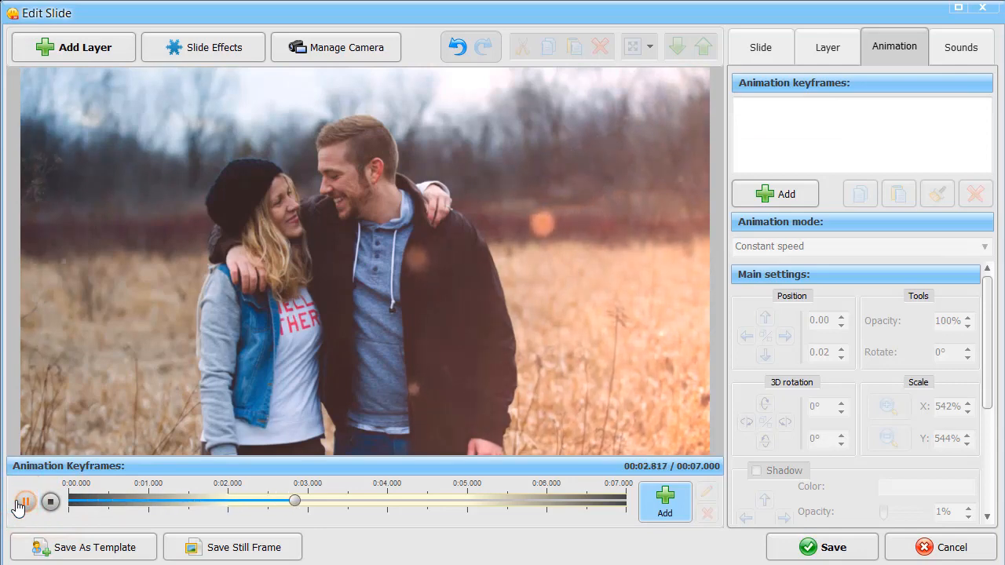
- Add the pastel bokeh lights photo as a layer over the couple and enlarge it to fill the slide
{"action": "left_click", "coordinate": [11, 118]}
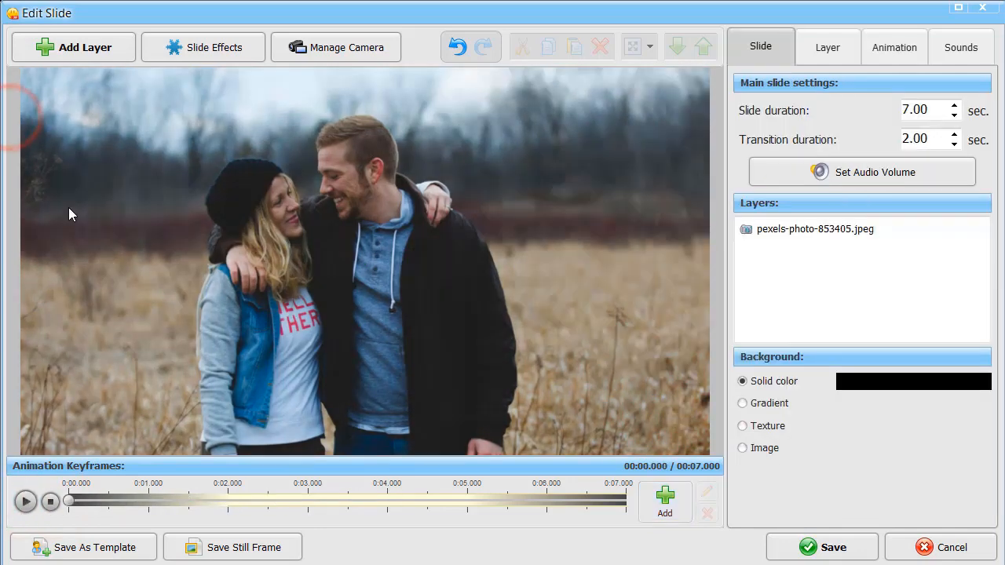
{"action": "left_click", "coordinate": [83, 53]}
{"action": "left_click", "coordinate": [79, 74]}
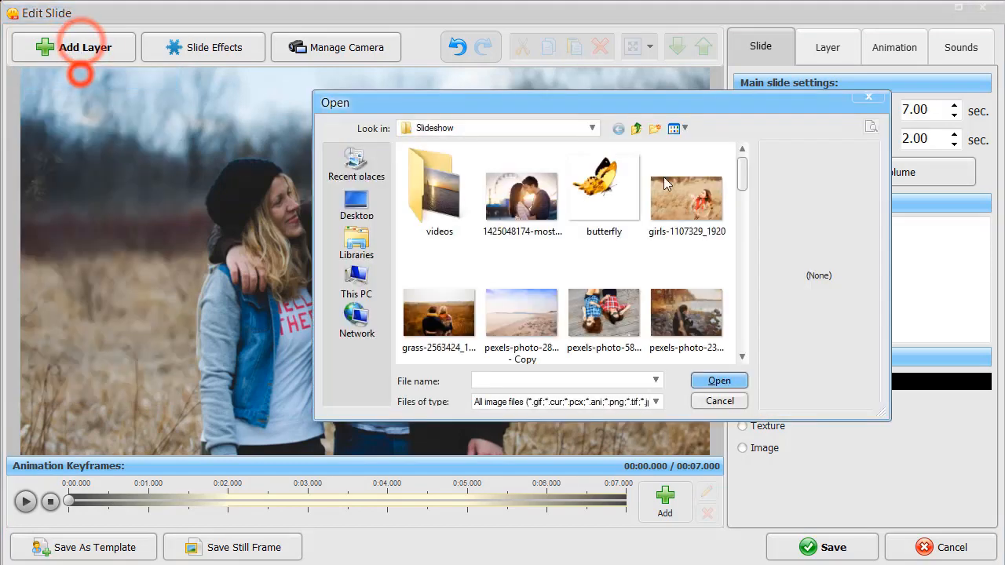
{"action": "left_click_drag", "start_coordinate": [742, 174], "coordinate": [743, 213]}
{"action": "left_click", "coordinate": [615, 212]}
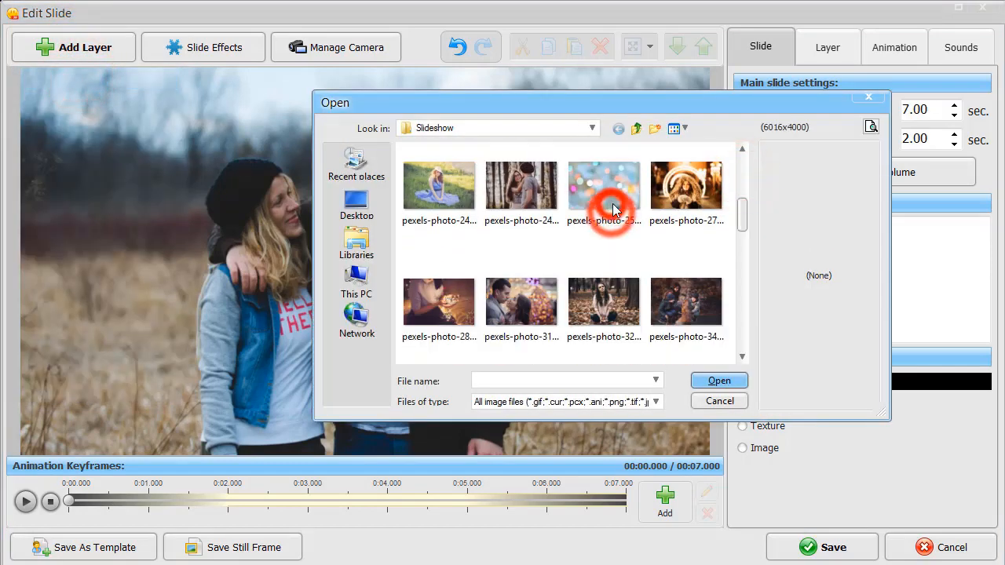
{"action": "left_click", "coordinate": [717, 381]}
{"action": "left_click_drag", "start_coordinate": [481, 337], "coordinate": [733, 479]}
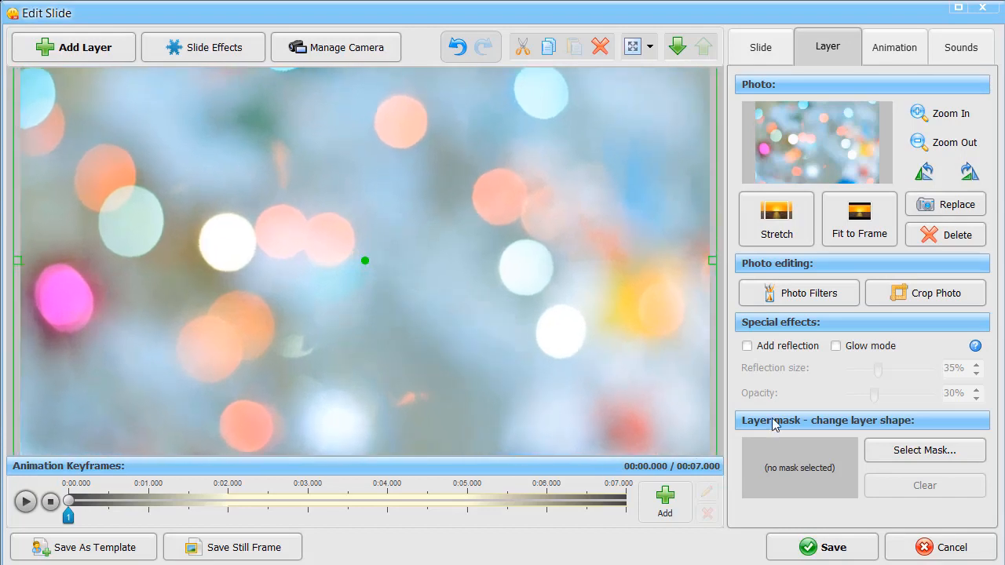
- Turn on glow mode for the bokeh layer, set its opacity to 30% and preview the slide
{"action": "left_click", "coordinate": [834, 346]}
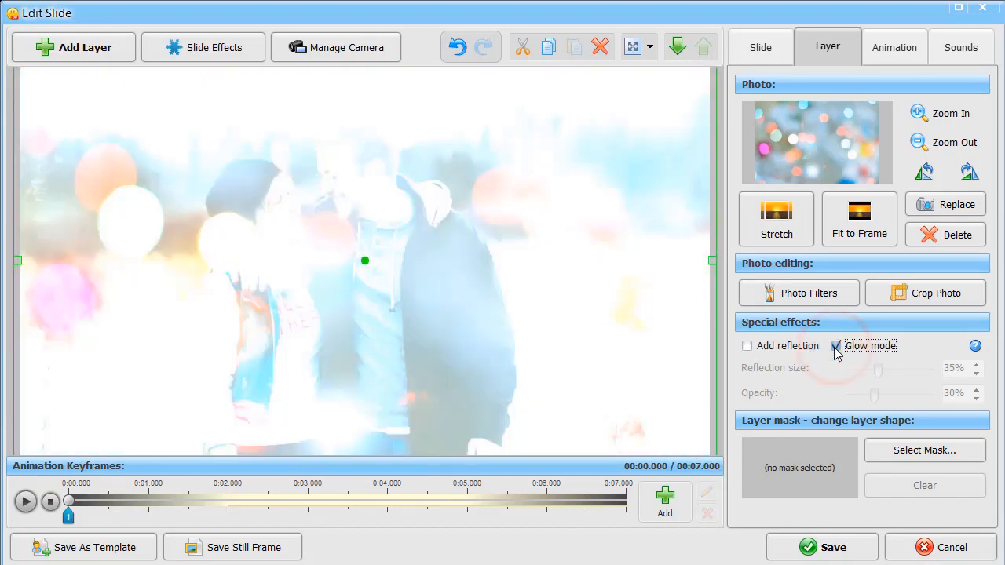
{"action": "left_click", "coordinate": [901, 53]}
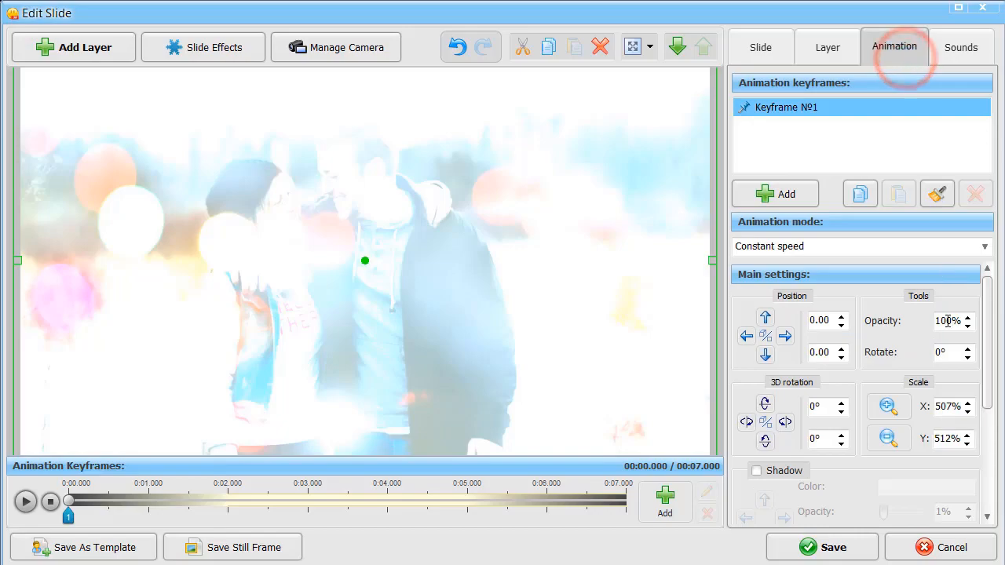
{"action": "left_click", "coordinate": [947, 322]}
{"action": "type", "text": "30"}
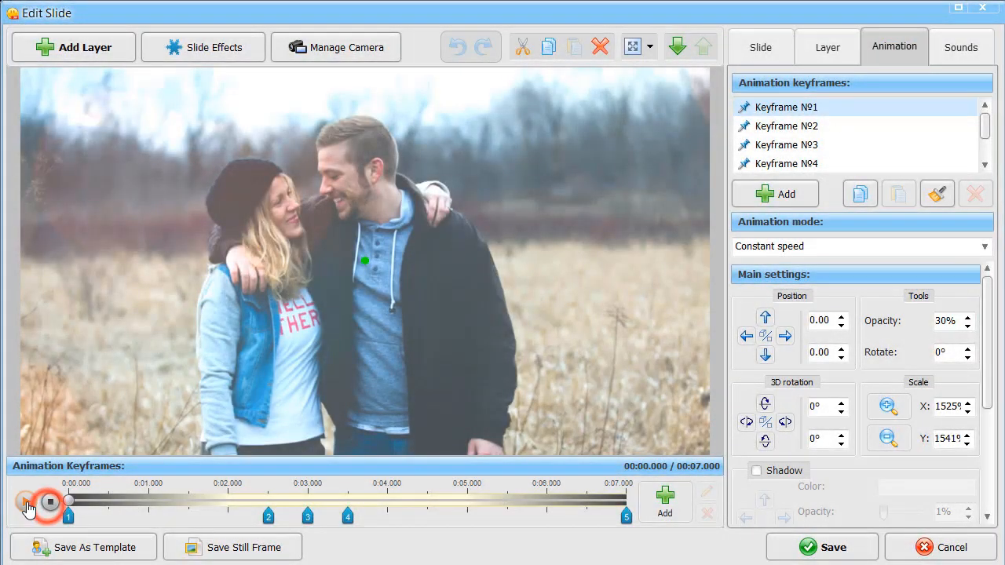
{"action": "left_click", "coordinate": [26, 502]}
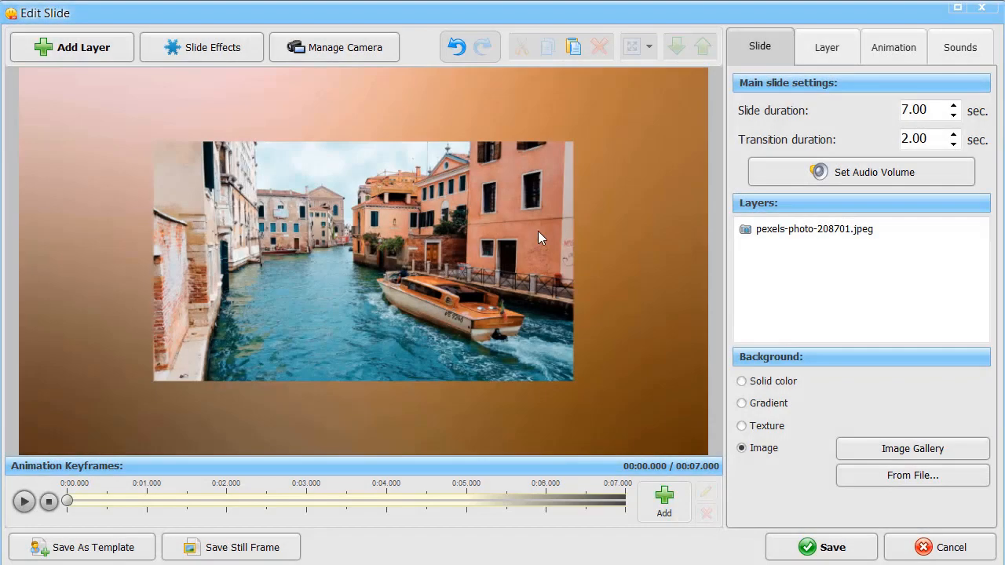
- Give the Venice canal photo layer a white border with a width of 4%
{"action": "left_click", "coordinate": [538, 231]}
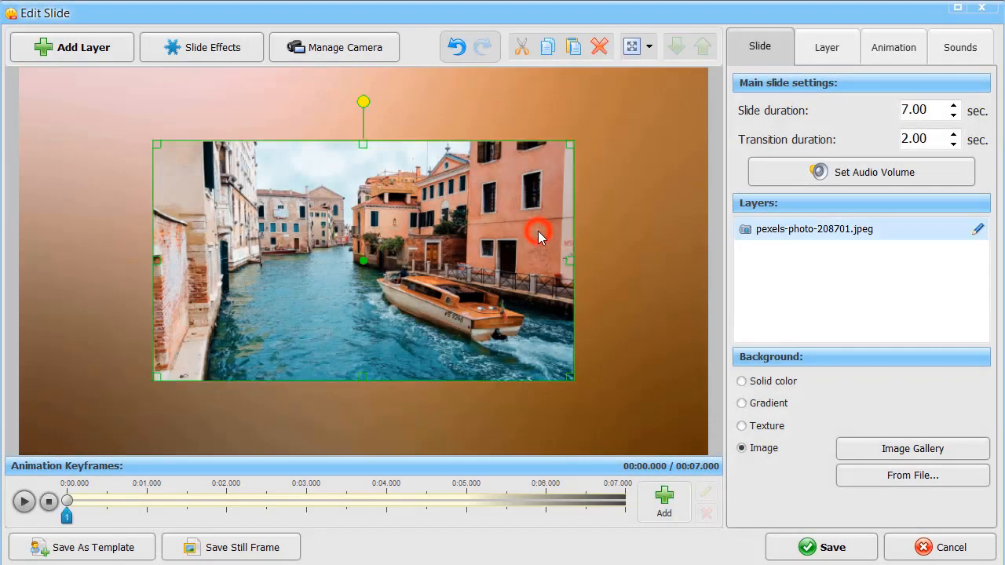
{"action": "left_click", "coordinate": [869, 55]}
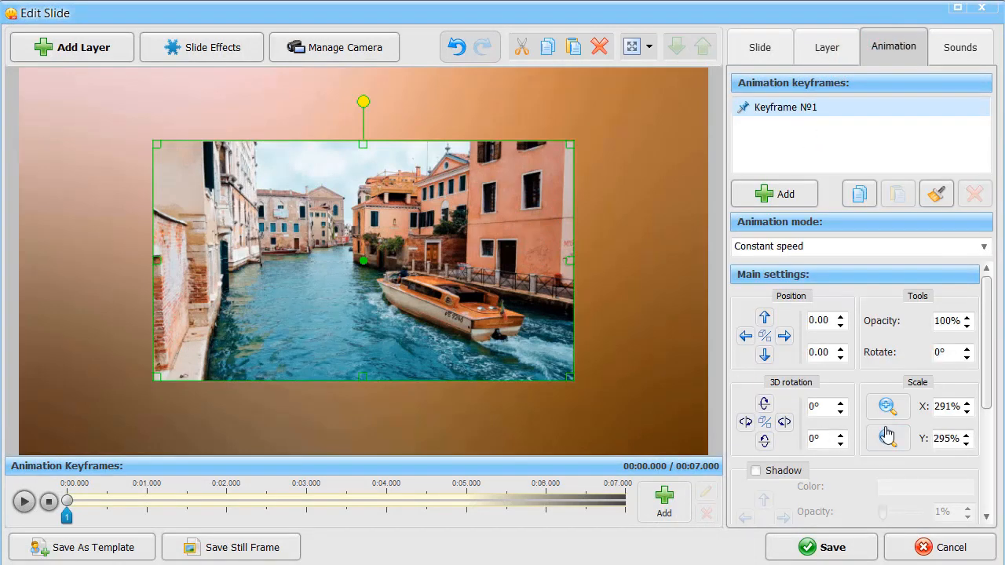
{"action": "left_click_drag", "start_coordinate": [987, 366], "coordinate": [987, 470]}
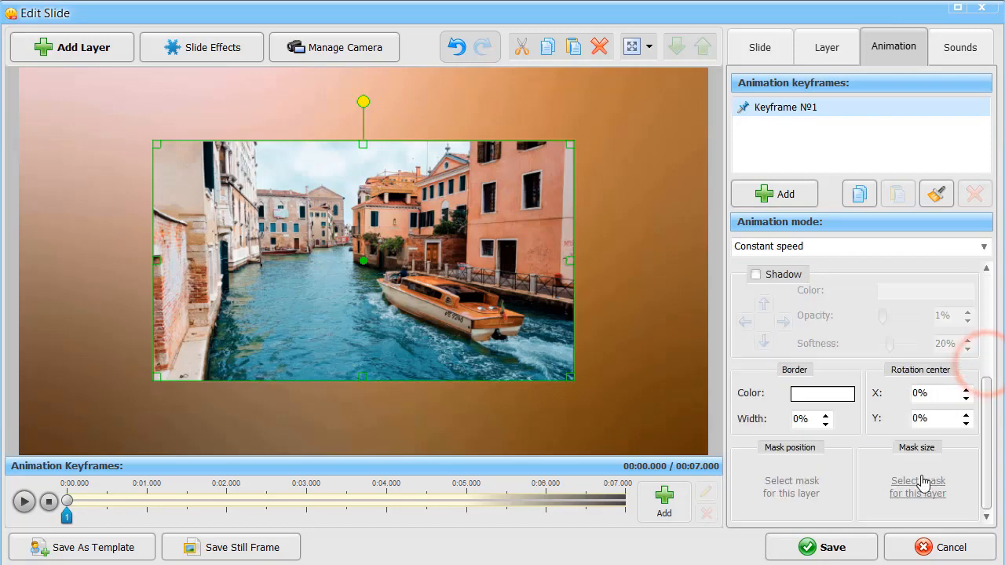
{"action": "left_click", "coordinate": [825, 416]}
{"action": "left_click", "coordinate": [825, 416]}
{"action": "left_click", "coordinate": [825, 416]}
{"action": "left_click", "coordinate": [825, 416]}
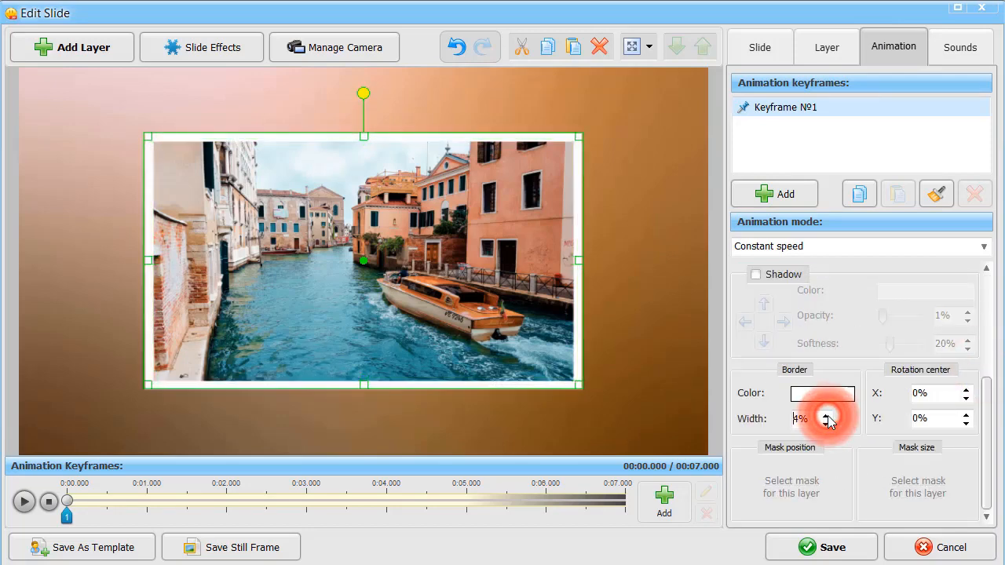
- Tilt the canal photo backwards to a 3D rotation of 20° in its first keyframe
{"action": "left_click_drag", "start_coordinate": [987, 430], "coordinate": [987, 326]}
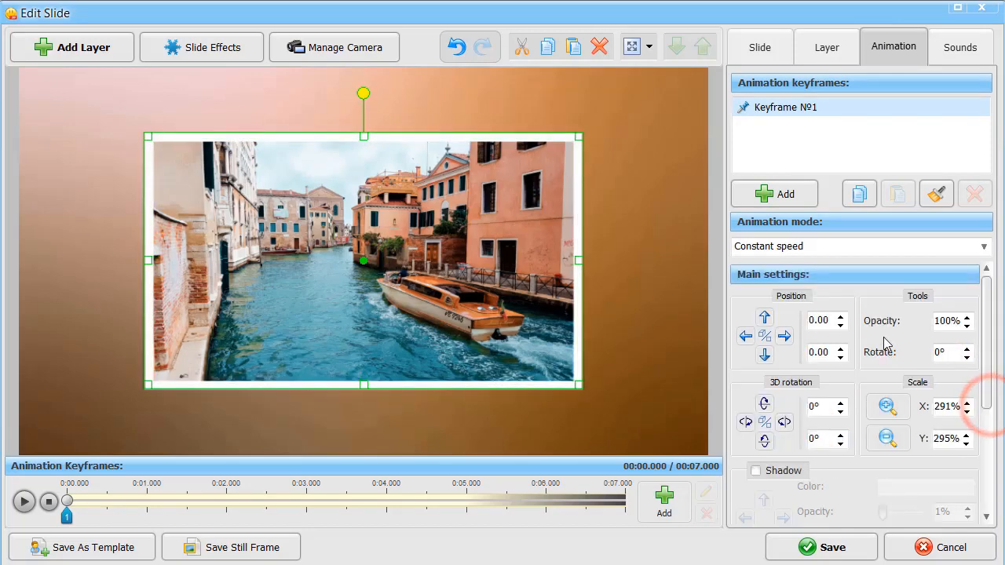
{"action": "left_click", "coordinate": [763, 404]}
{"action": "left_click", "coordinate": [763, 404]}
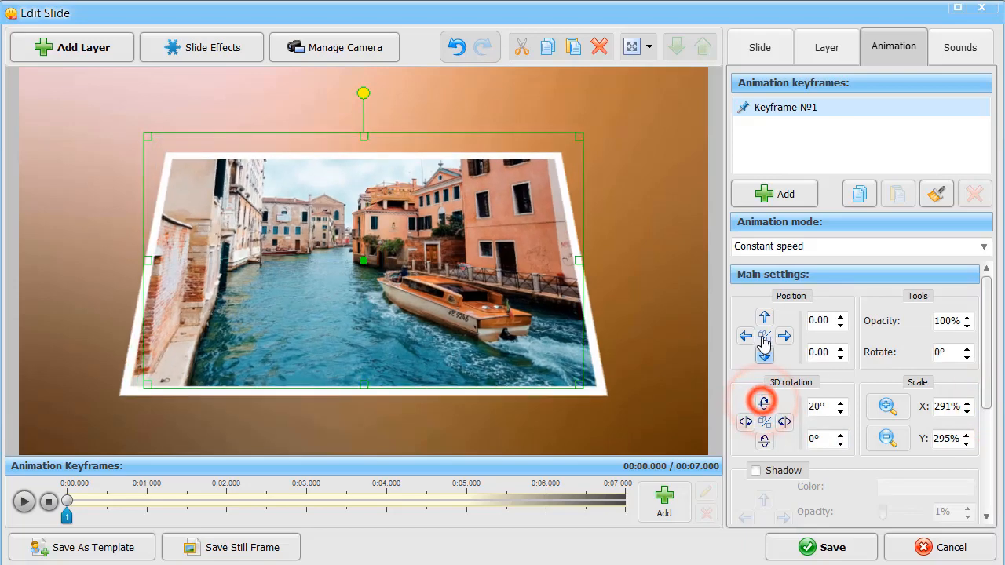
- Move the canal photo up beyond the slide's upper edge, to a vertical position of -72
{"action": "left_click", "coordinate": [765, 319]}
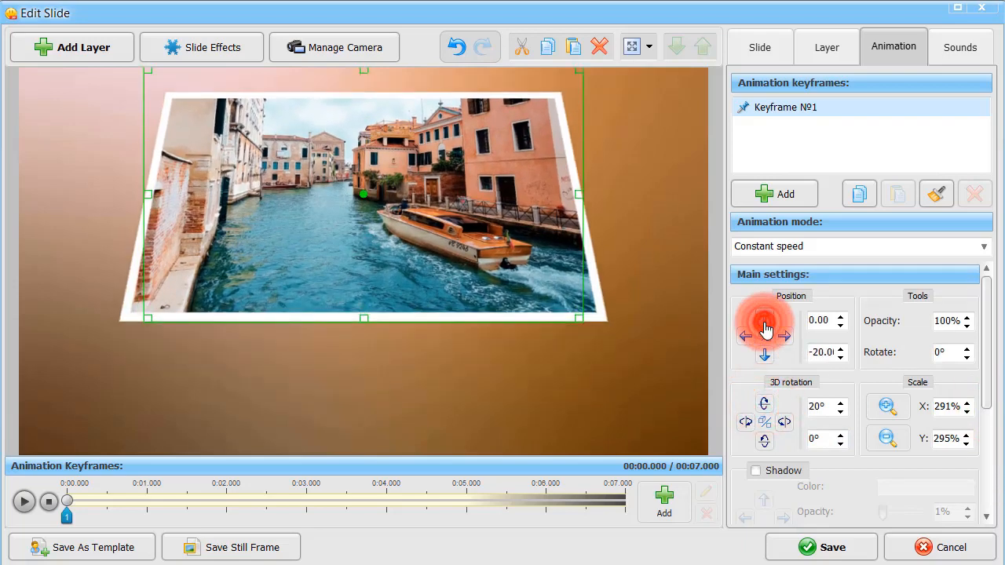
{"action": "left_click", "coordinate": [764, 322]}
{"action": "left_click", "coordinate": [765, 322]}
{"action": "left_click", "coordinate": [765, 321]}
{"action": "left_click", "coordinate": [764, 322]}
{"action": "left_click", "coordinate": [765, 322]}
{"action": "left_click", "coordinate": [764, 321]}
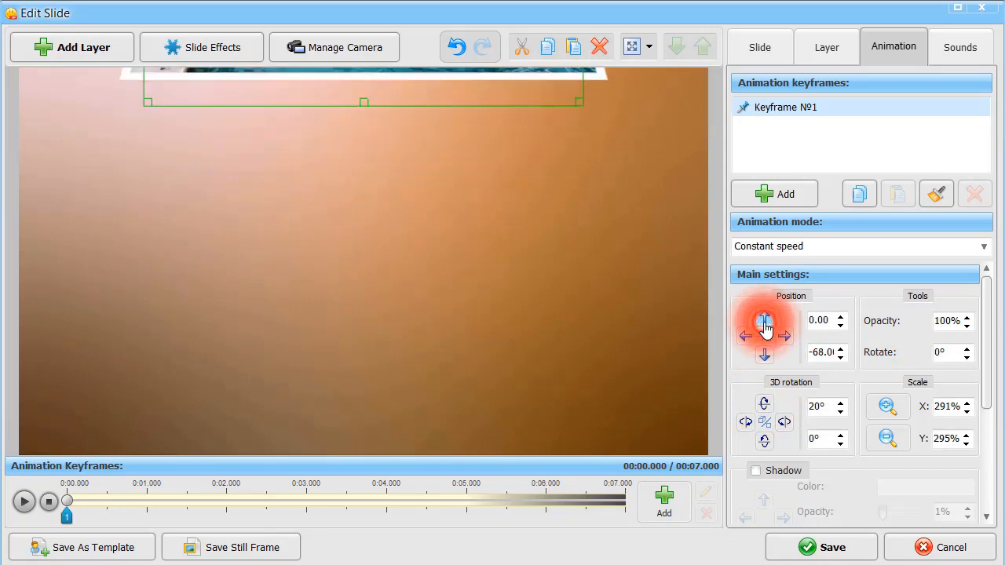
{"action": "left_click", "coordinate": [765, 321]}
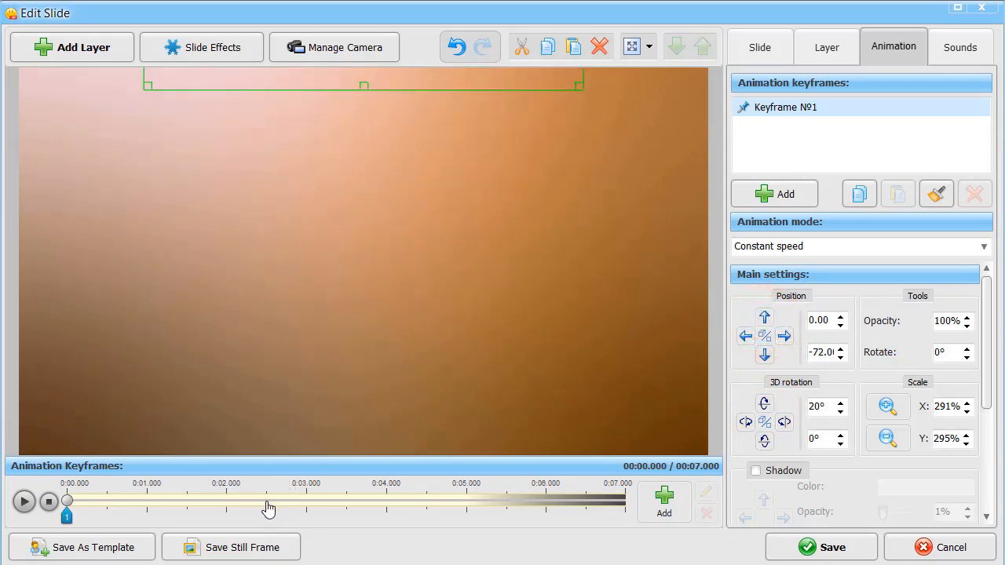
- Add a second keyframe for the canal photo at about 3 seconds with its position and 3D rotation reset to 0
{"action": "left_click_drag", "start_coordinate": [304, 502], "coordinate": [307, 500]}
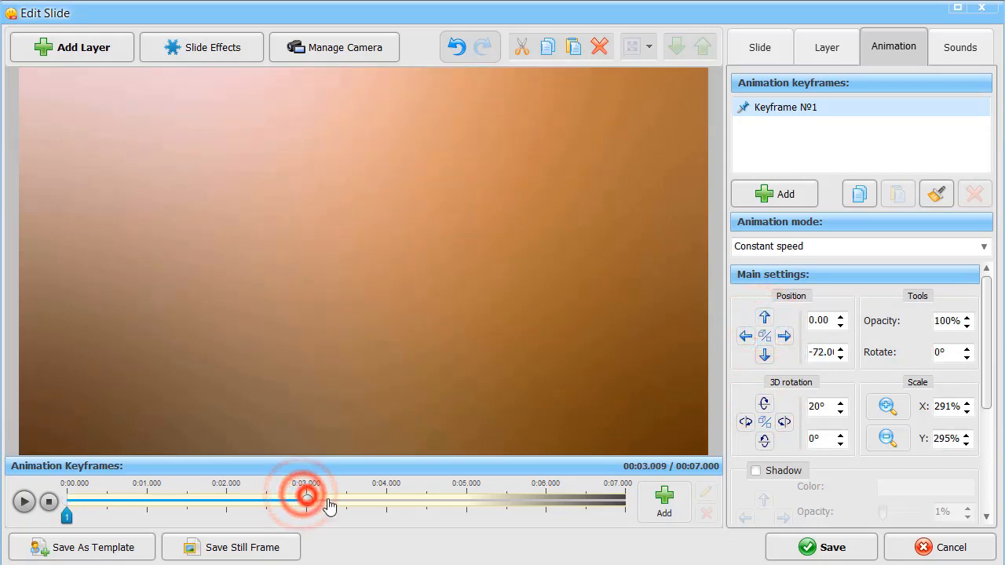
{"action": "left_click", "coordinate": [664, 501]}
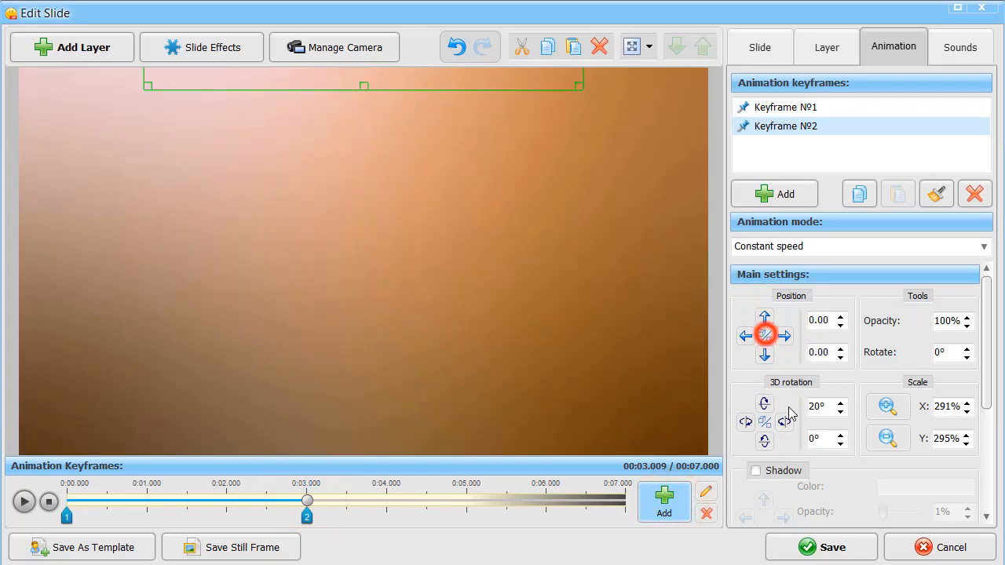
{"action": "double_click", "coordinate": [814, 405]}
{"action": "type", "text": "0"}
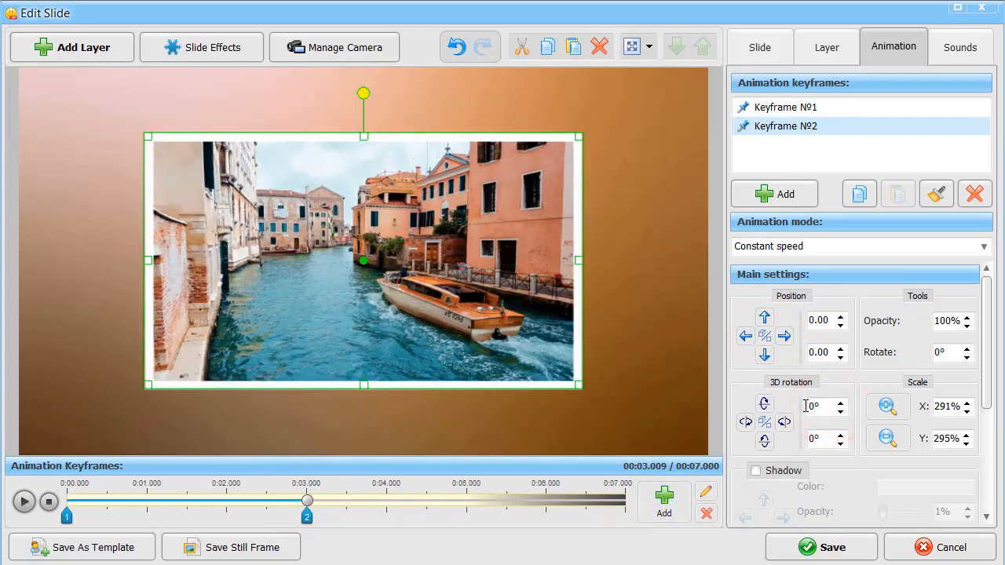
- Duplicate the bordered canal photo layer and select the second copy in the layer list
{"action": "left_click", "coordinate": [574, 48]}
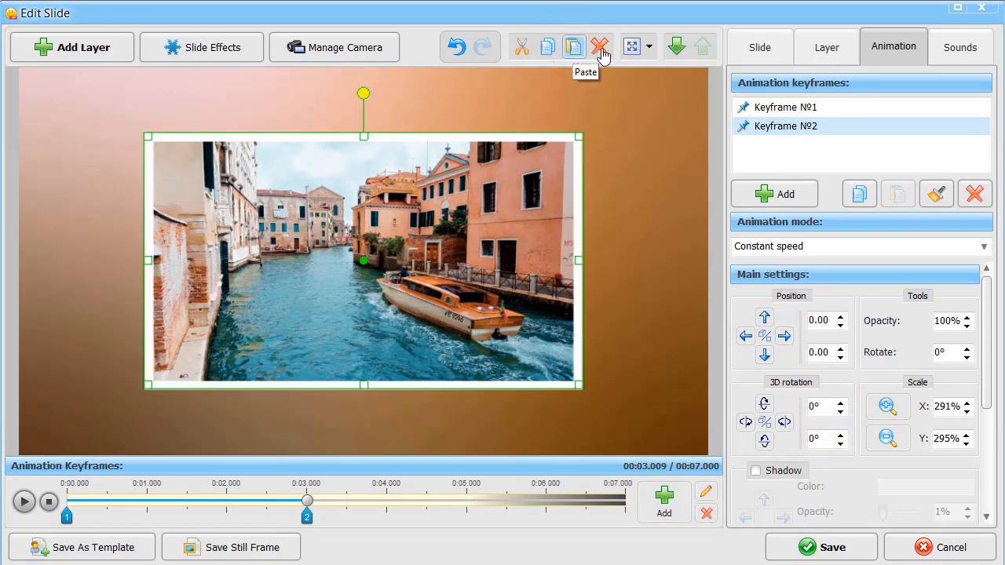
{"action": "left_click", "coordinate": [759, 45]}
{"action": "left_click", "coordinate": [817, 256]}
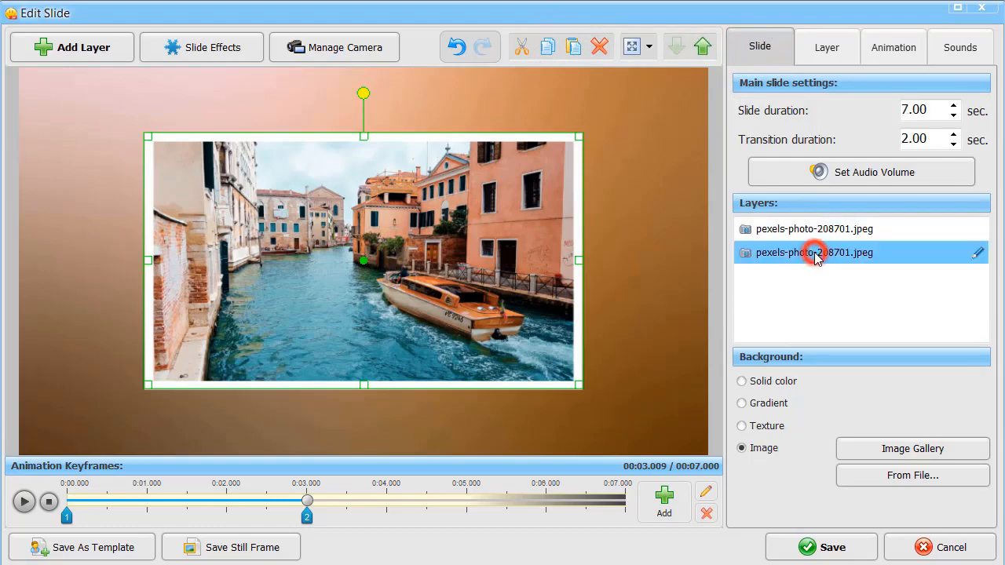
- Open the photo filters for the selected copy of the canal photo
{"action": "left_click", "coordinate": [851, 55]}
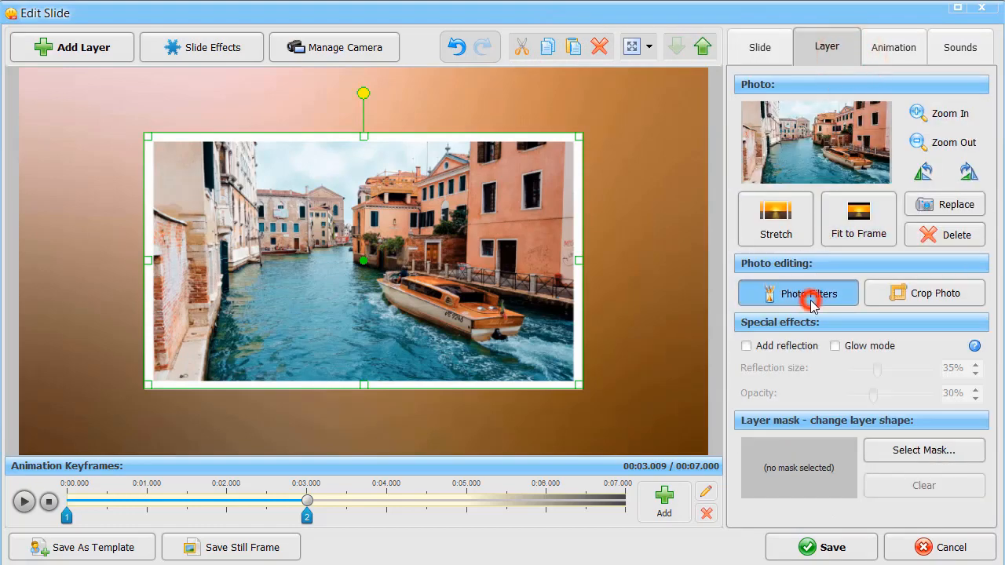
{"action": "left_click", "coordinate": [811, 299]}
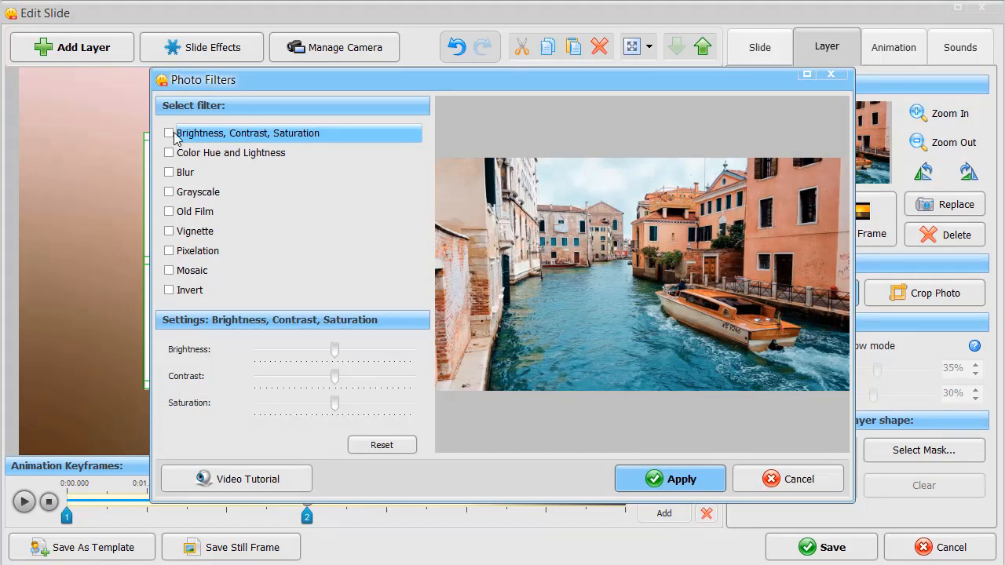
{"action": "left_click", "coordinate": [169, 133]}
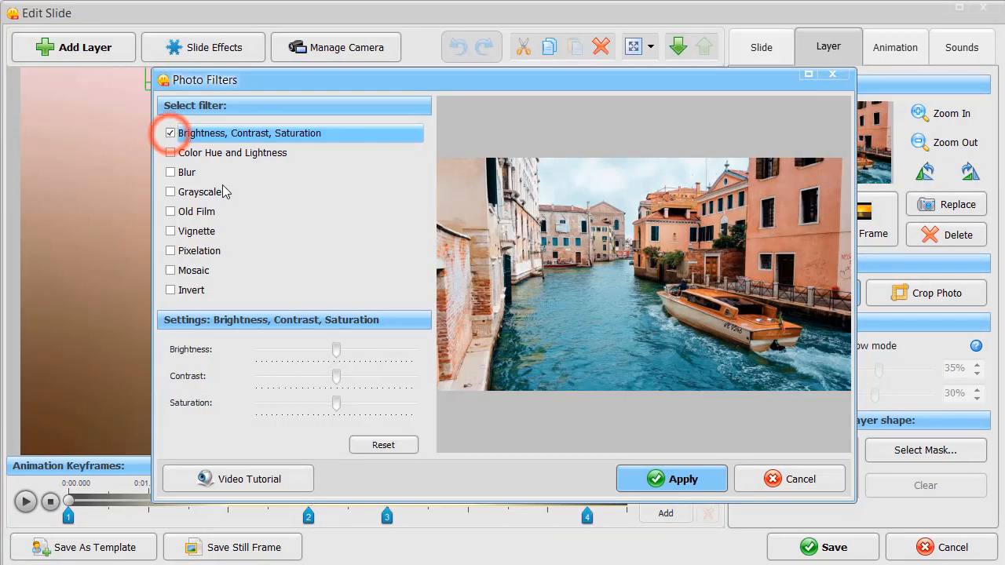
{"action": "left_click", "coordinate": [339, 349]}
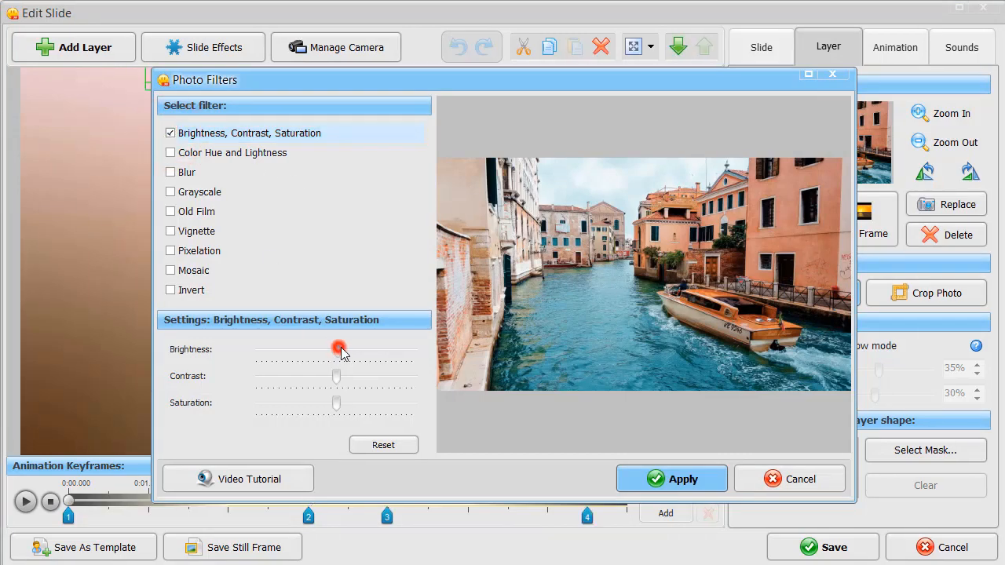
{"action": "left_click", "coordinate": [338, 377]}
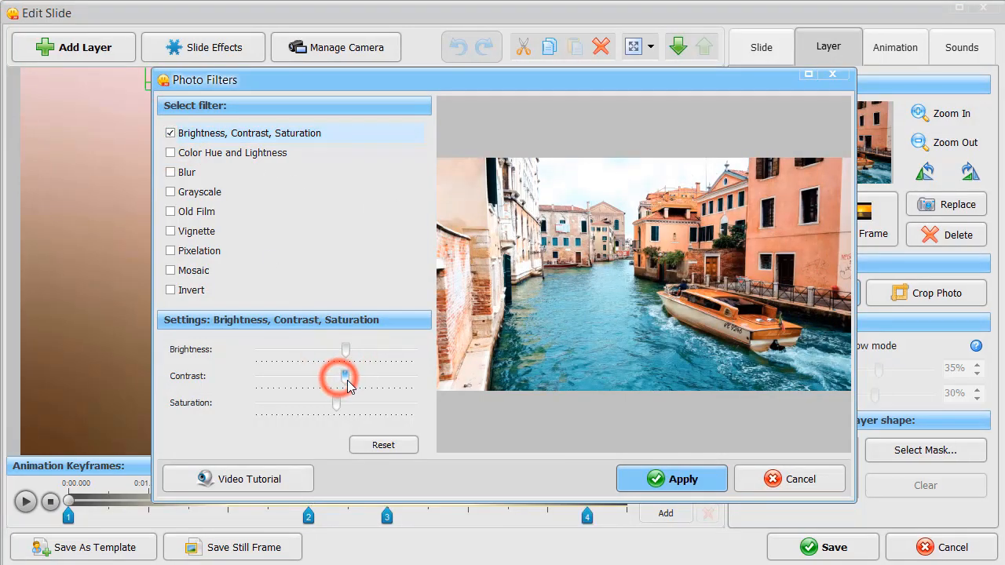
{"action": "left_click_drag", "start_coordinate": [338, 404], "coordinate": [360, 407]}
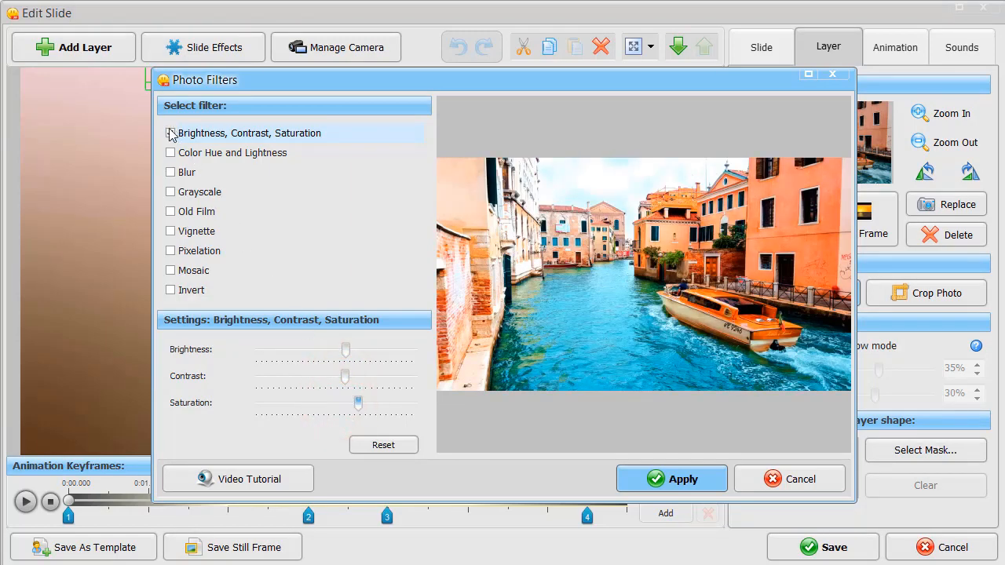
{"action": "left_click", "coordinate": [171, 133]}
{"action": "left_click", "coordinate": [171, 174]}
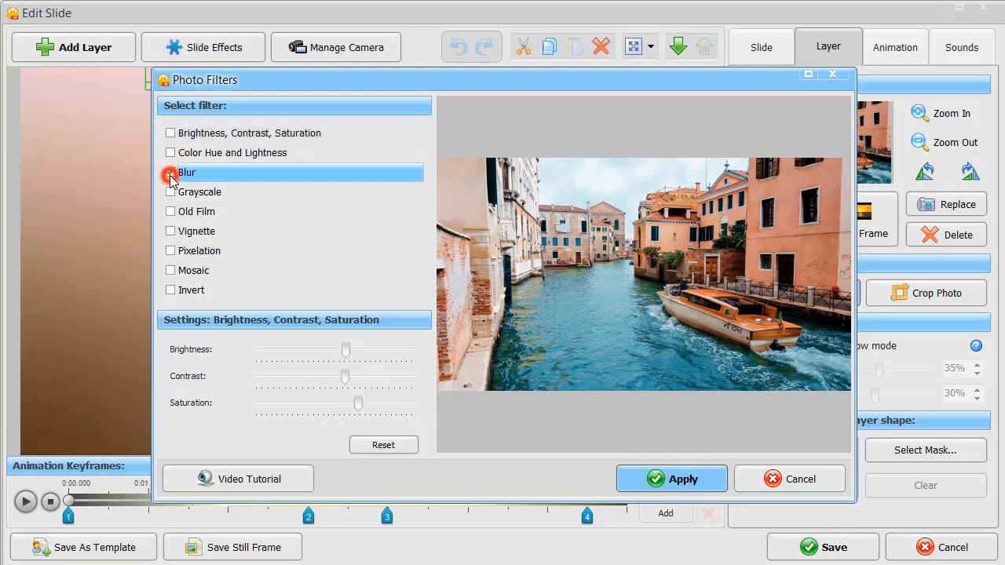
{"action": "left_click", "coordinate": [170, 174]}
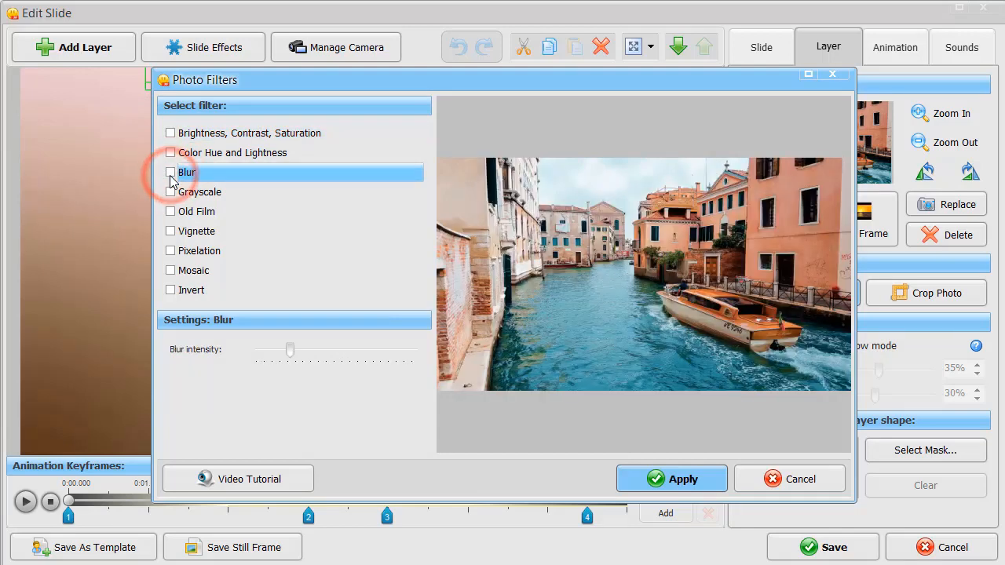
- Apply the Old Film filter with its first, dark vignetted style to the canal photo copy and bring that layer forward
{"action": "left_click", "coordinate": [171, 213]}
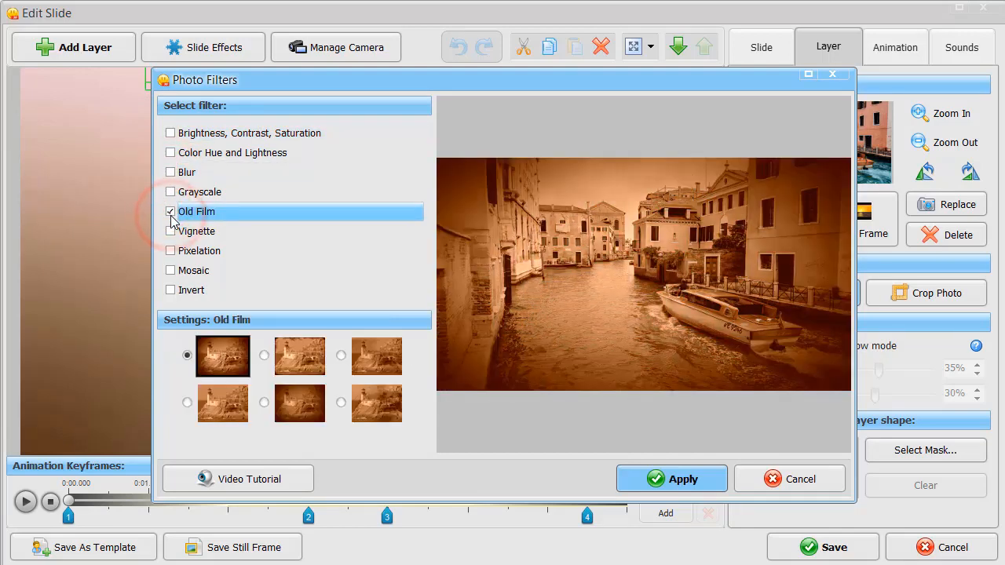
{"action": "left_click", "coordinate": [267, 357]}
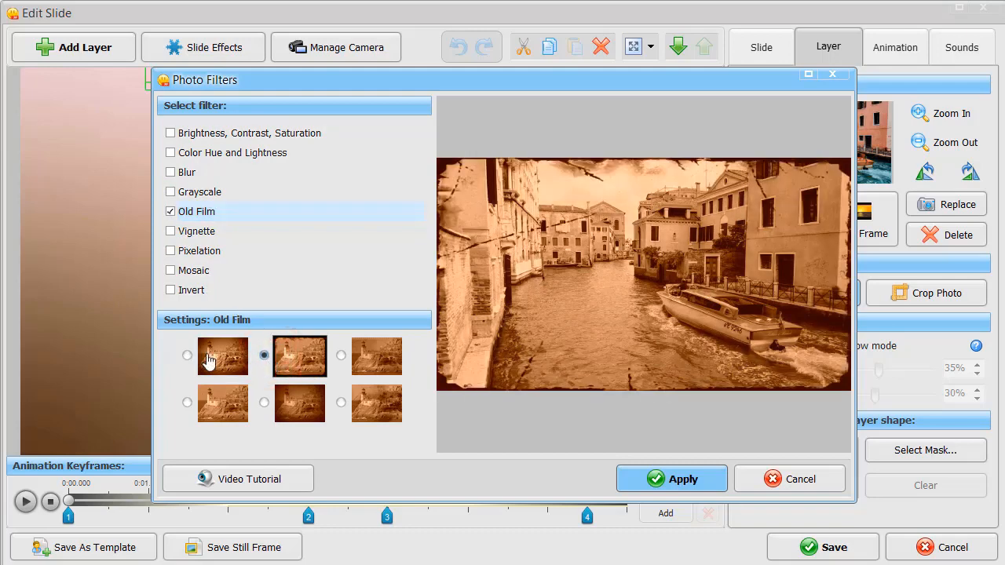
{"action": "left_click", "coordinate": [187, 357]}
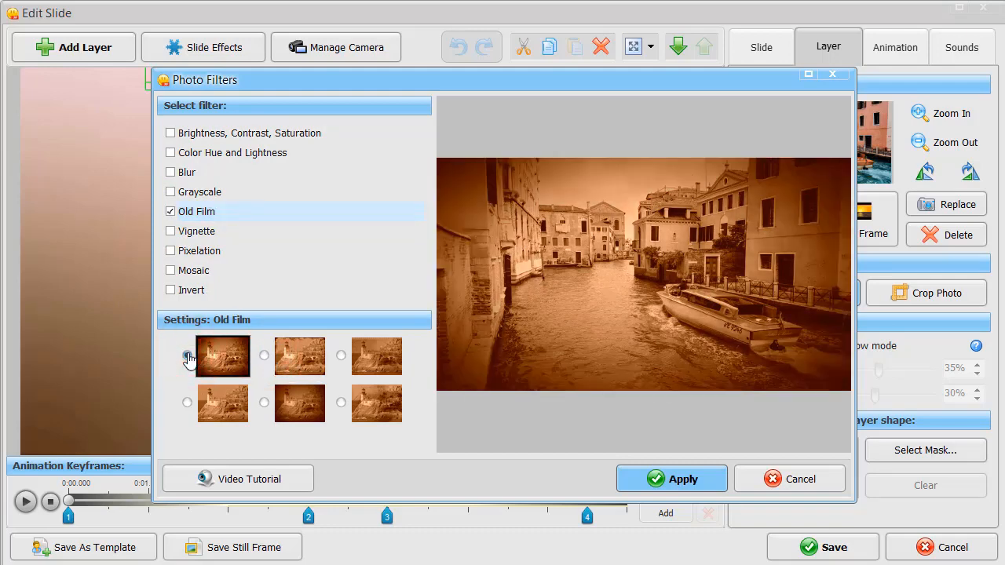
{"action": "left_click", "coordinate": [638, 482]}
{"action": "left_click", "coordinate": [705, 52]}
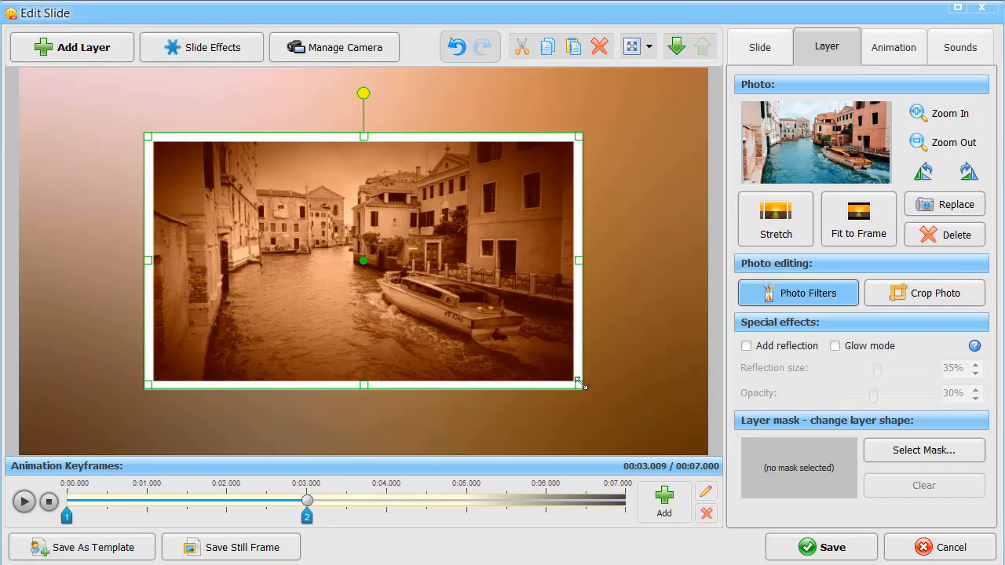
- Add keyframes for the sepia photo at about 4 and 6.5 seconds, enlarging it in the last one to 367% by 372%
{"action": "left_click", "coordinate": [664, 501]}
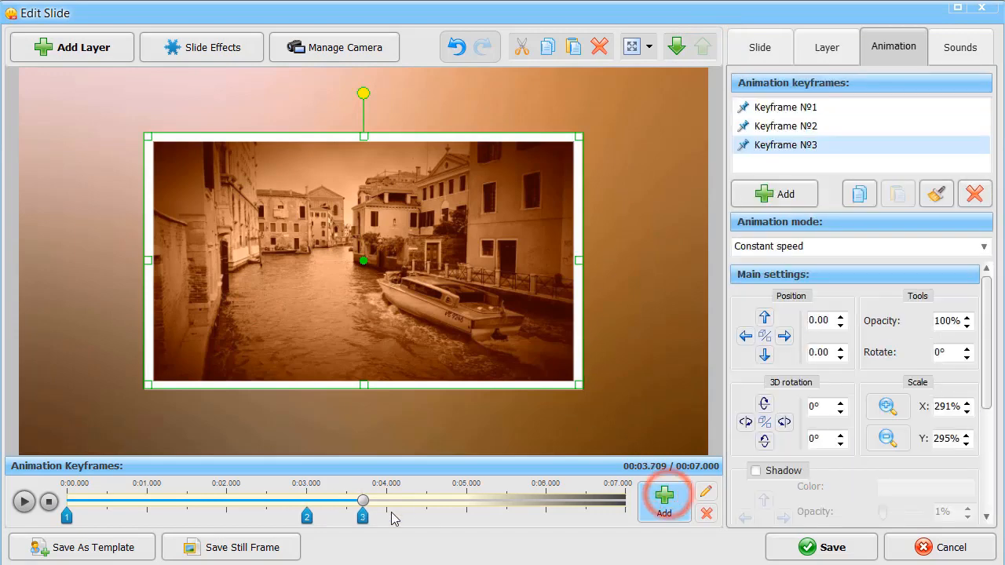
{"action": "left_click_drag", "start_coordinate": [386, 525], "coordinate": [587, 522]}
{"action": "left_click", "coordinate": [664, 501]}
{"action": "left_click", "coordinate": [885, 405]}
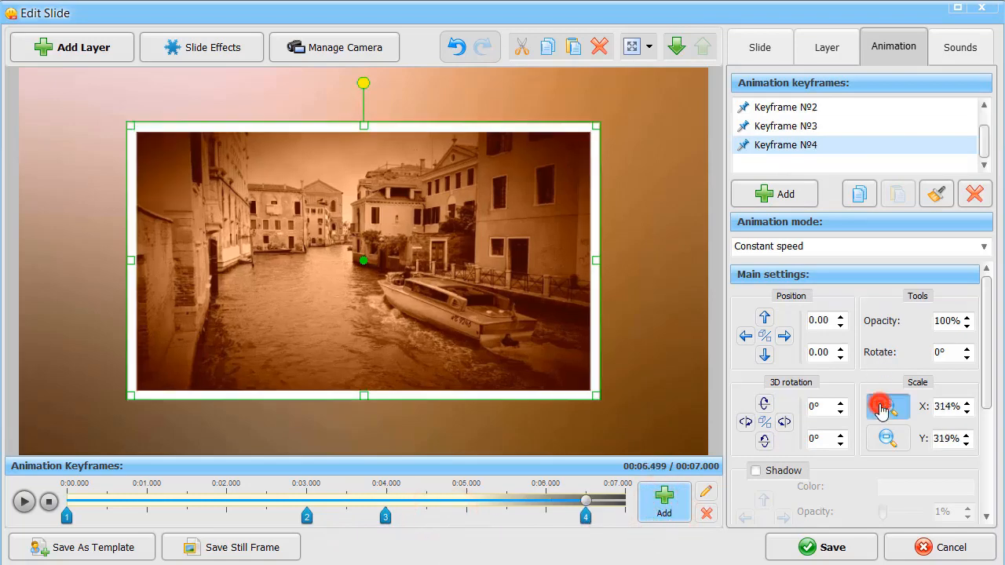
{"action": "left_click", "coordinate": [886, 405]}
{"action": "left_click", "coordinate": [886, 405]}
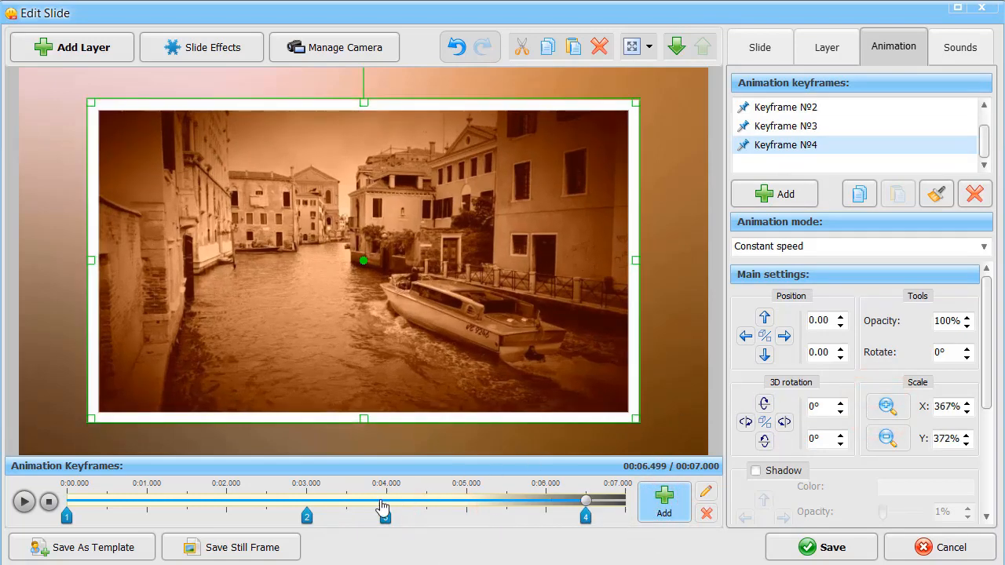
- Set the sepia photo's opacity to 0% in its second keyframe and clear the opacity value in its first keyframe
{"action": "left_click", "coordinate": [307, 516]}
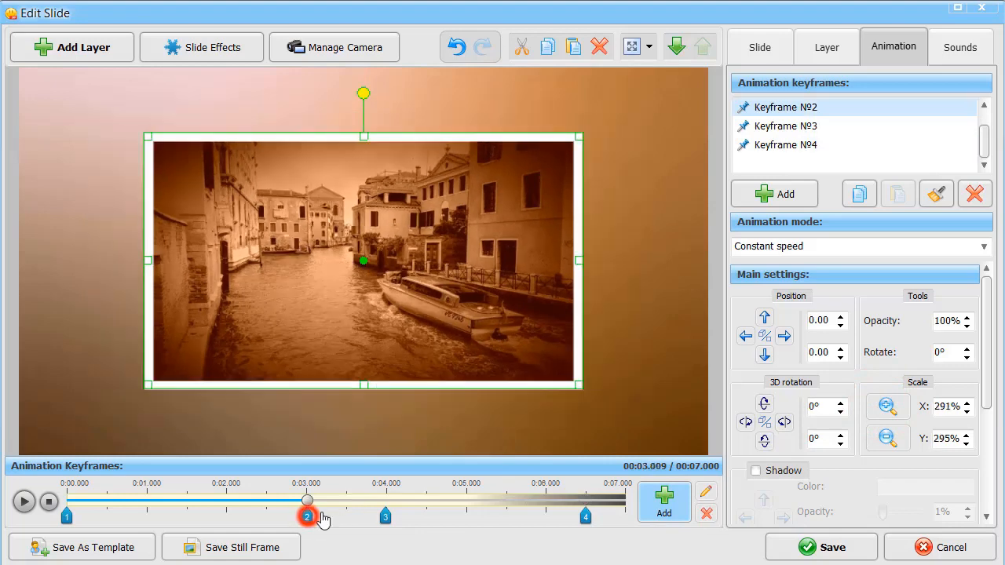
{"action": "double_click", "coordinate": [942, 320]}
{"action": "type", "text": "0"}
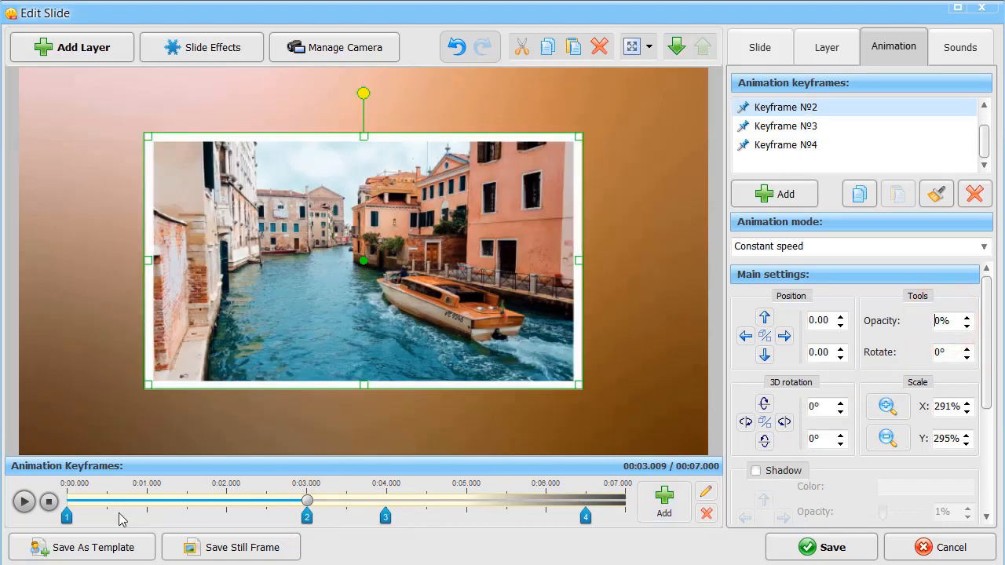
{"action": "left_click", "coordinate": [67, 516]}
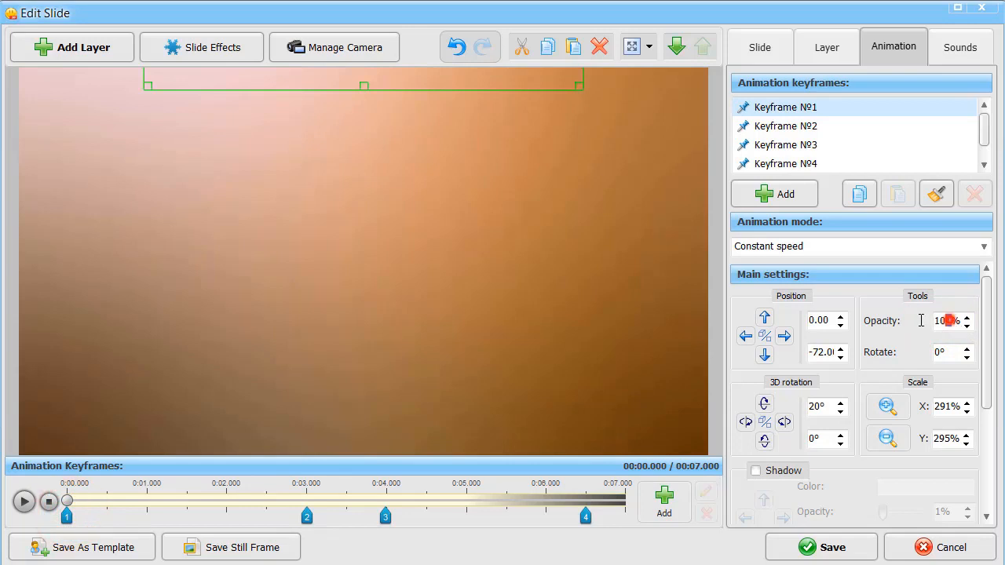
{"action": "key", "text": "BackSpace"}
- Add a third keyframe at about 4 seconds to the unfiltered canal photo layer and set its opacity there to 0%
{"action": "left_click", "coordinate": [768, 41]}
{"action": "left_click", "coordinate": [833, 255]}
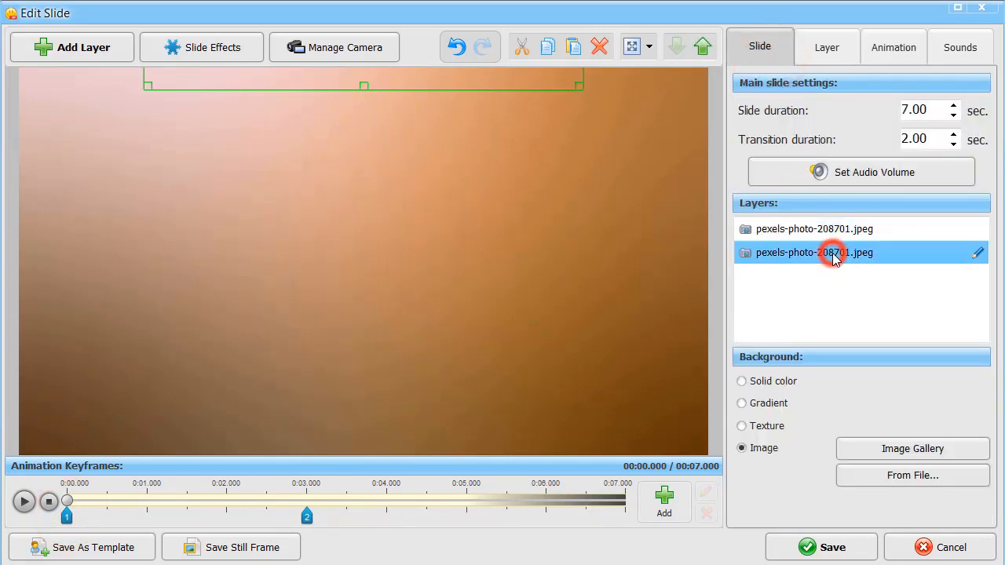
{"action": "left_click", "coordinate": [877, 50]}
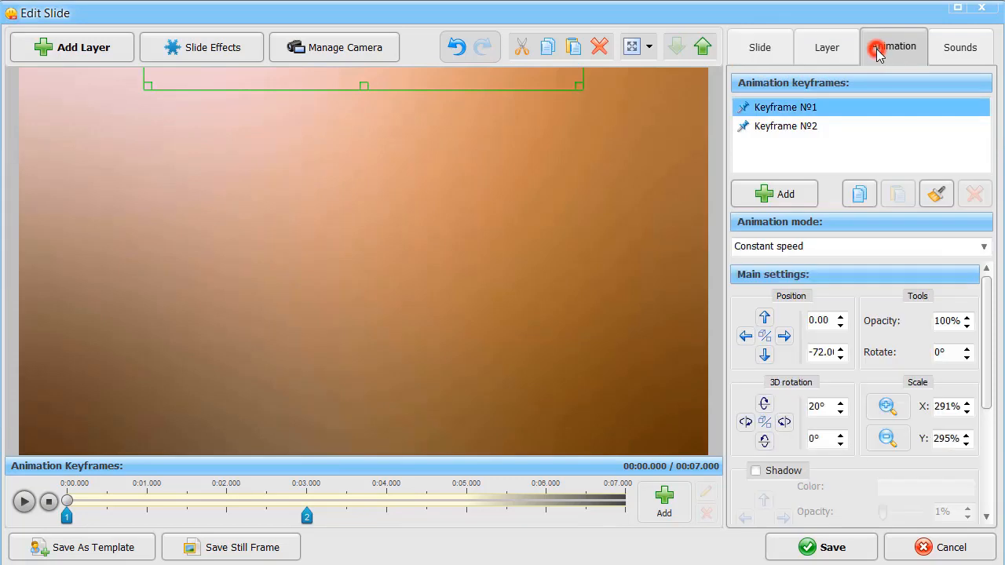
{"action": "left_click", "coordinate": [391, 509]}
{"action": "left_click", "coordinate": [663, 500]}
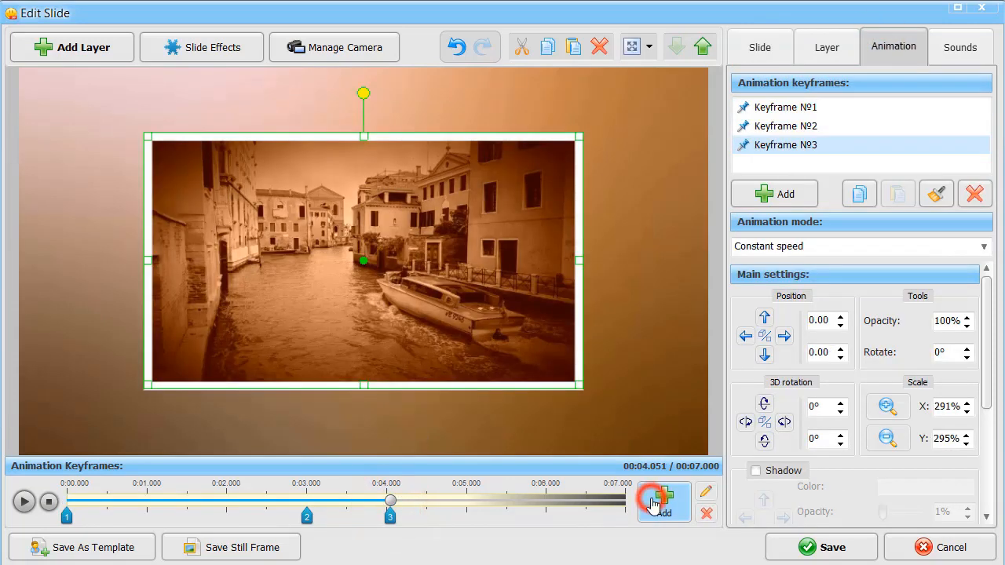
{"action": "left_click_drag", "start_coordinate": [391, 515], "coordinate": [386, 520]}
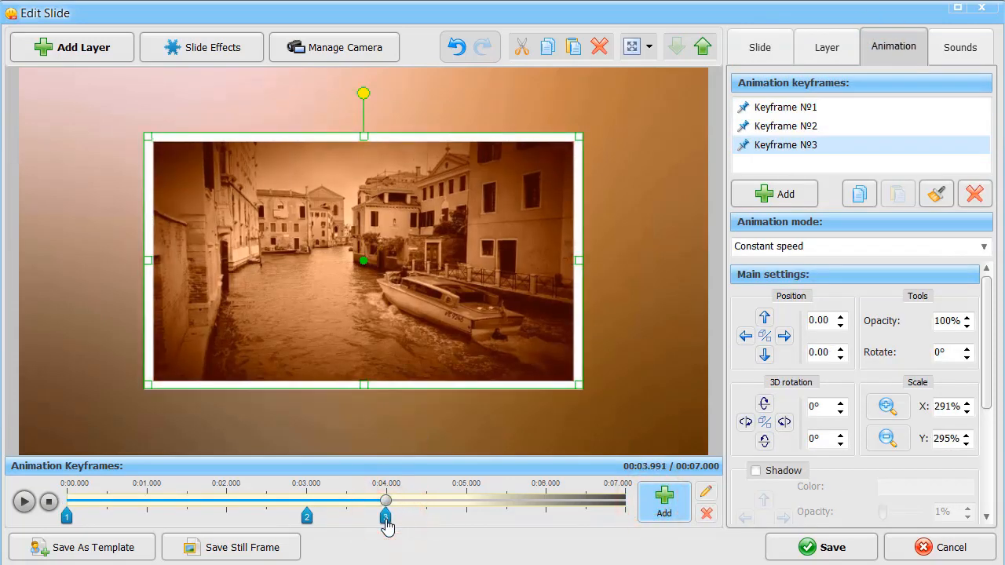
{"action": "double_click", "coordinate": [947, 322]}
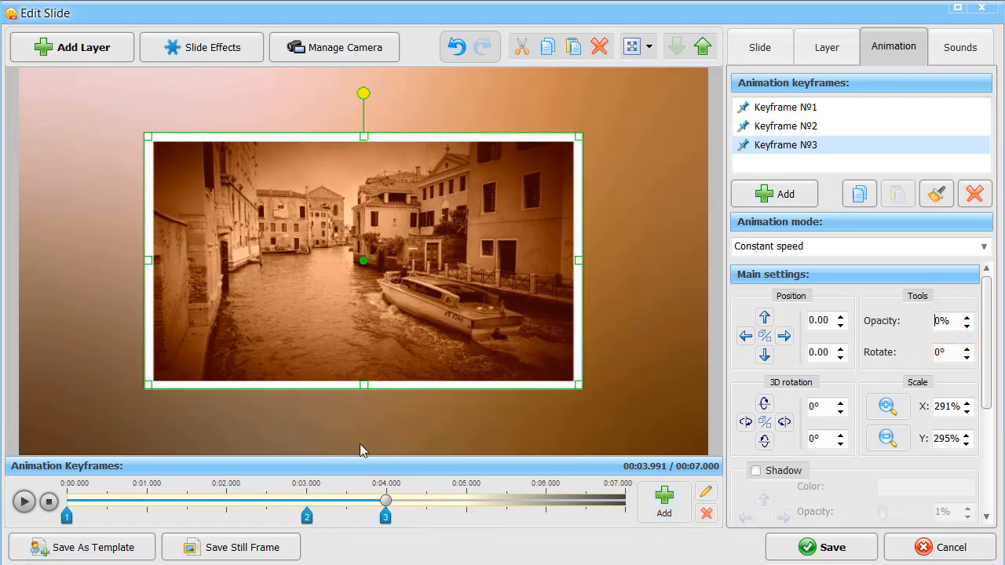
- Preview the canal slide's animation from the start
{"action": "left_click", "coordinate": [49, 502]}
{"action": "left_click", "coordinate": [24, 501]}
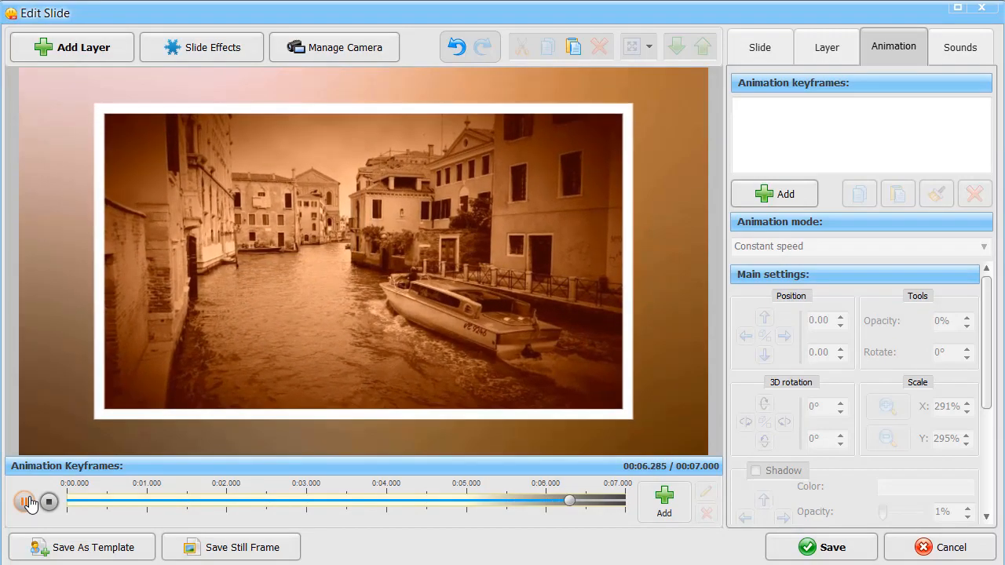
{"action": "left_click", "coordinate": [49, 502]}
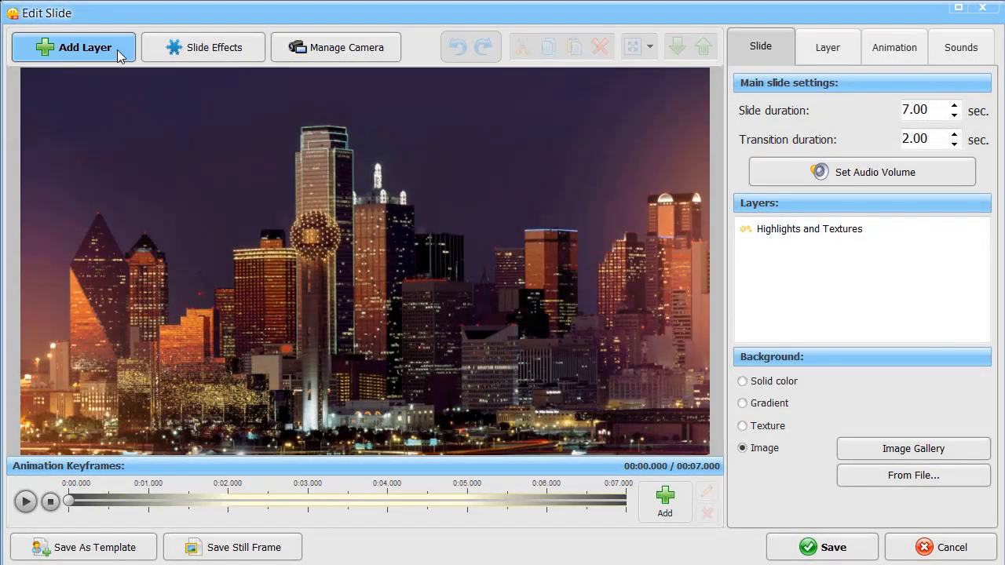
- Add a text layer to the night skyline slide using the straight 3D-text style with a teal-to-grey gradient
{"action": "left_click", "coordinate": [117, 50]}
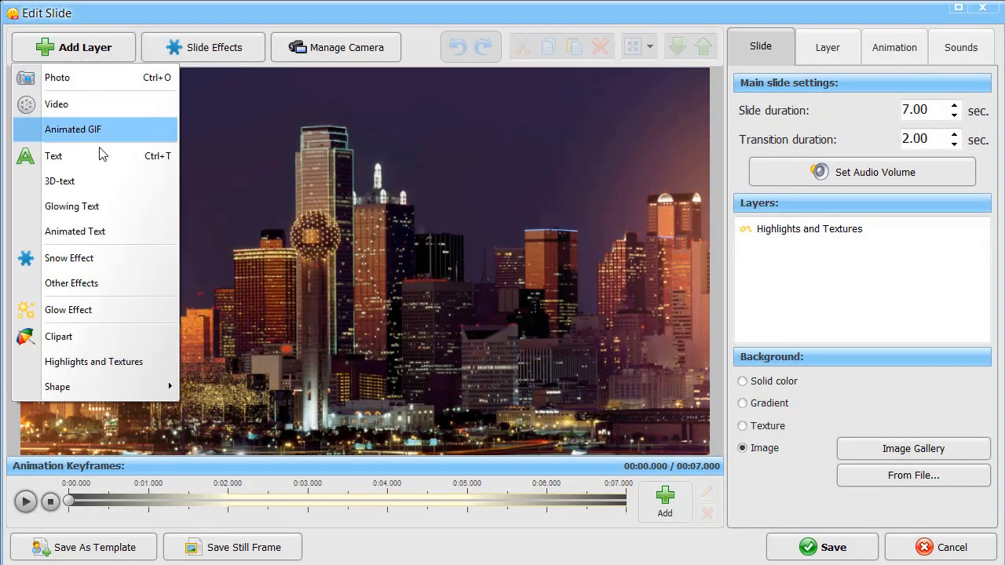
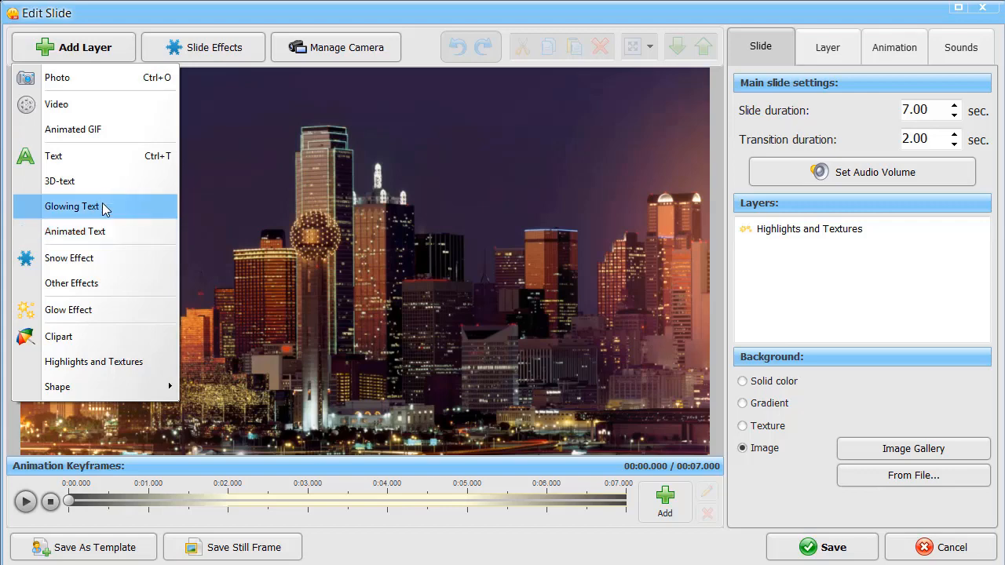
{"action": "left_click", "coordinate": [106, 163]}
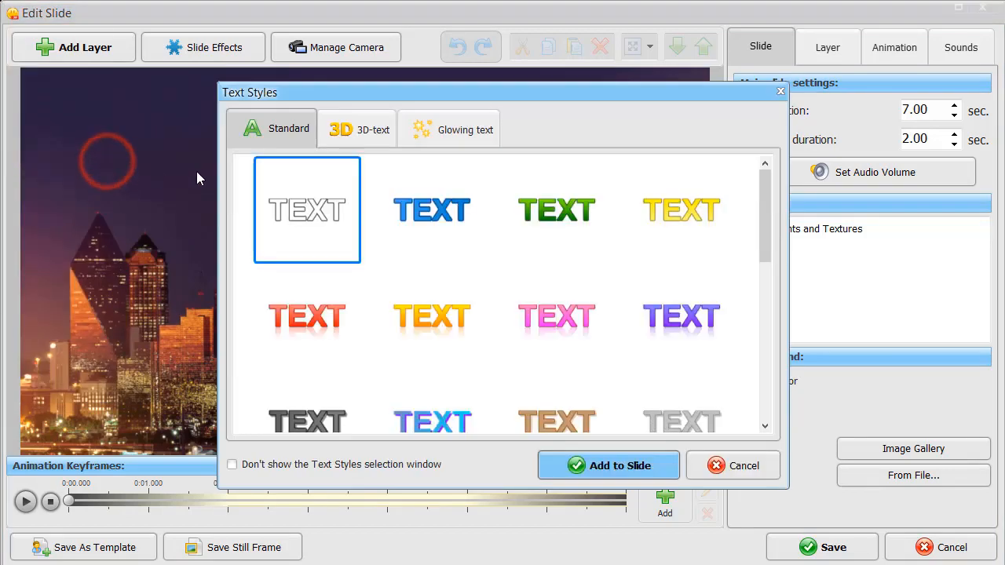
{"action": "mouse_move", "coordinate": [762, 205]}
{"action": "left_mouse_down"}
{"action": "mouse_move", "coordinate": [763, 362]}
{"action": "mouse_move", "coordinate": [753, 250]}
{"action": "mouse_move", "coordinate": [756, 209]}
{"action": "mouse_move", "coordinate": [764, 308]}
{"action": "mouse_move", "coordinate": [767, 212]}
{"action": "left_mouse_up"}
{"action": "left_click", "coordinate": [377, 132]}
{"action": "left_click", "coordinate": [444, 129]}
{"action": "left_click", "coordinate": [362, 136]}
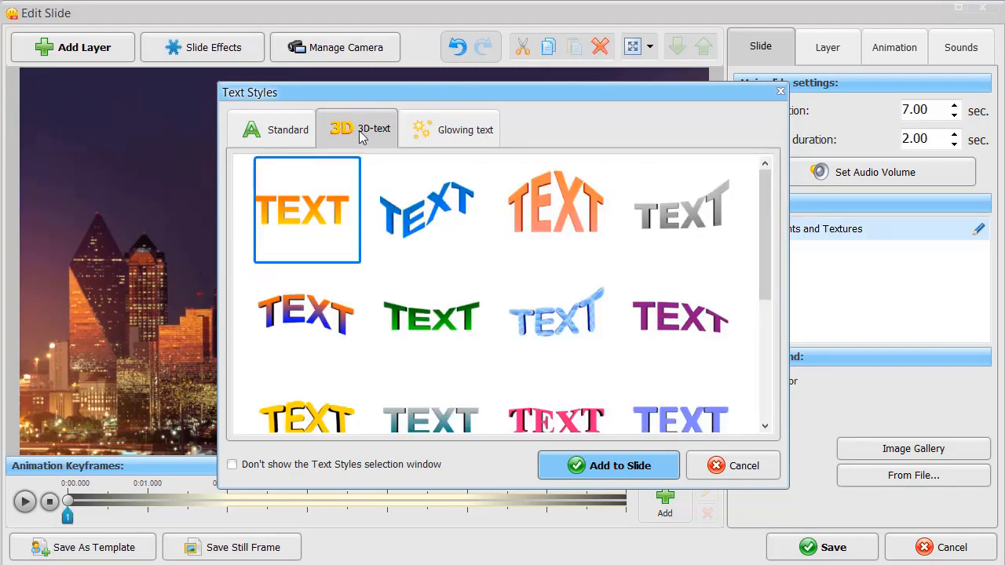
{"action": "left_click_drag", "start_coordinate": [766, 220], "coordinate": [769, 292]}
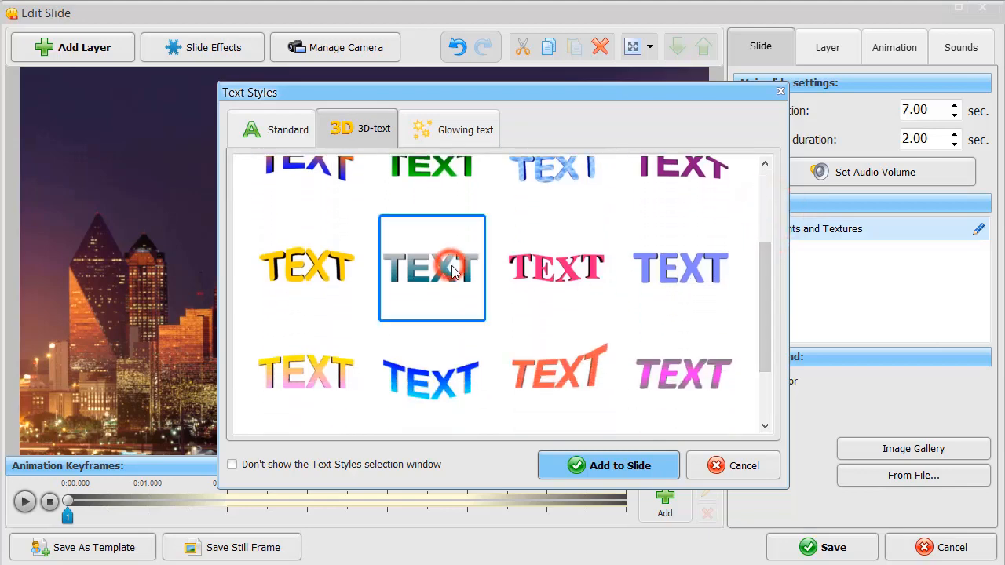
{"action": "left_click", "coordinate": [608, 467]}
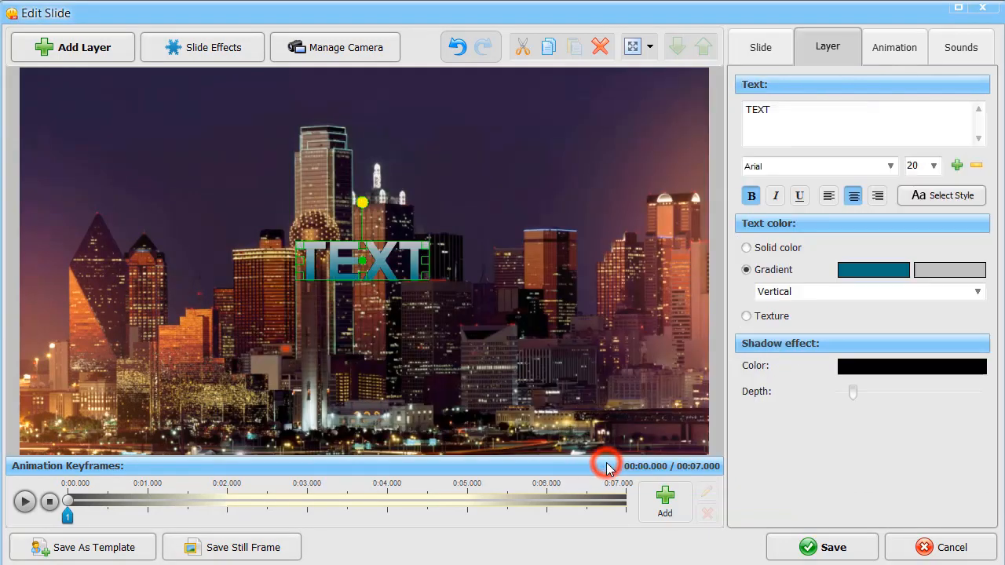
- Move the 3D text into the sky at the slide's upper right and change its wording to "Night City"
{"action": "left_click_drag", "start_coordinate": [388, 267], "coordinate": [626, 117]}
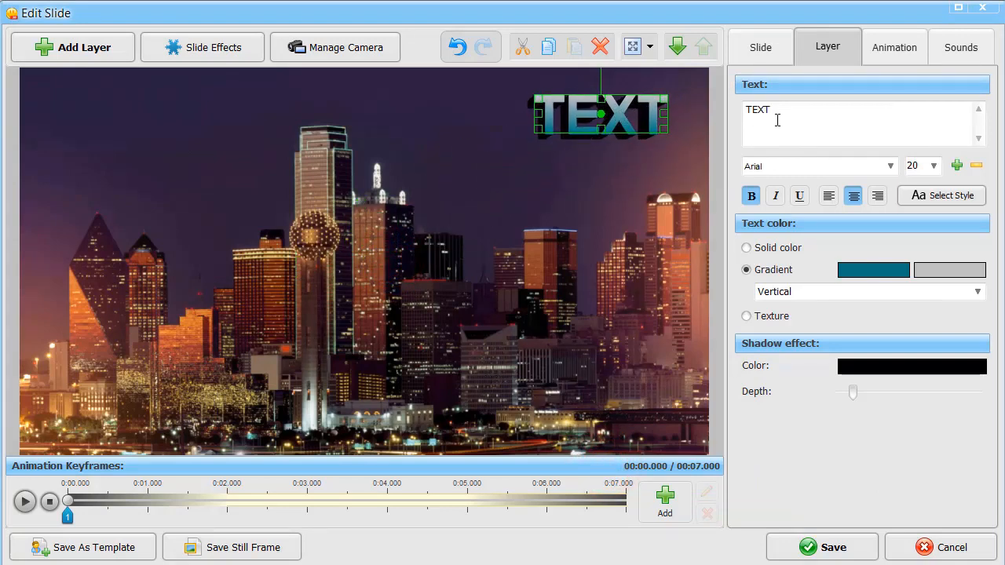
{"action": "type", "text": "Night City"}
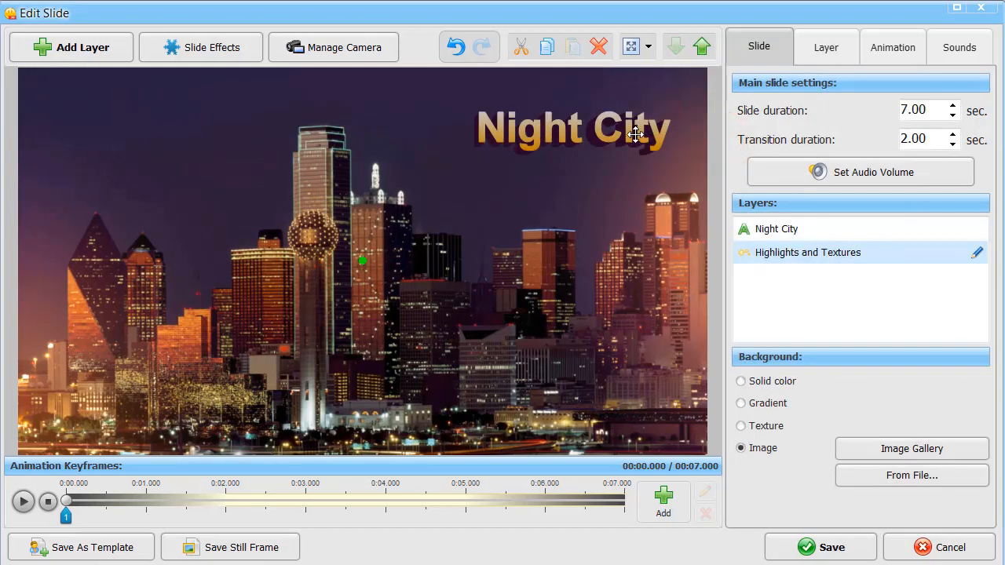
- Try warping the "Night City" 3D text with a 15% wave and with a 60% curve
{"action": "left_click", "coordinate": [636, 134]}
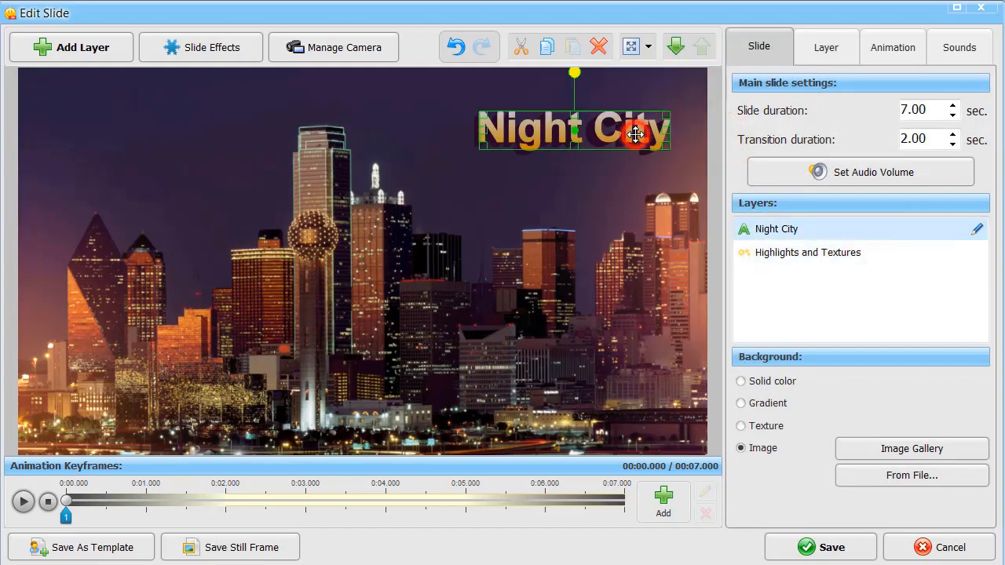
{"action": "left_click", "coordinate": [892, 58]}
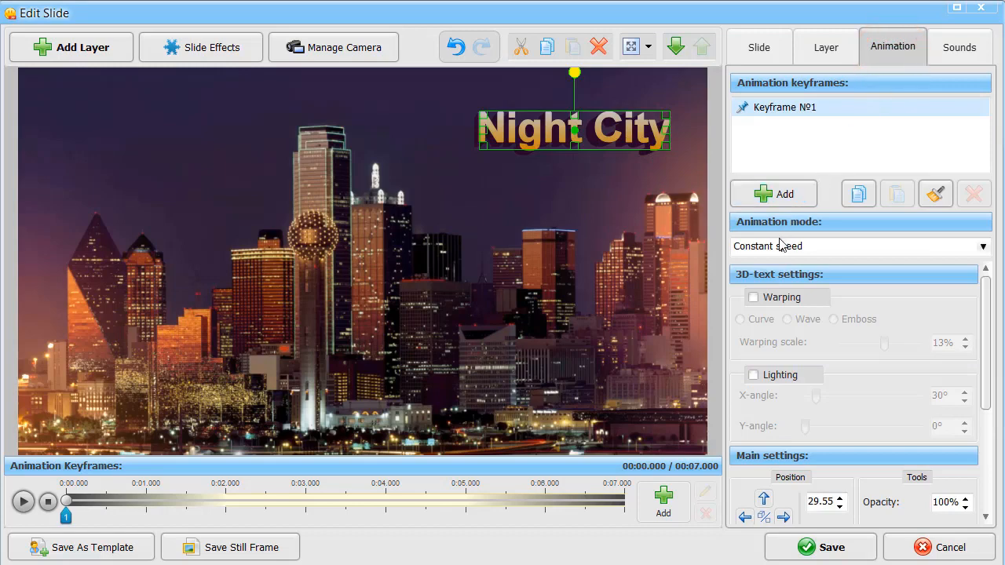
{"action": "left_click", "coordinate": [754, 298]}
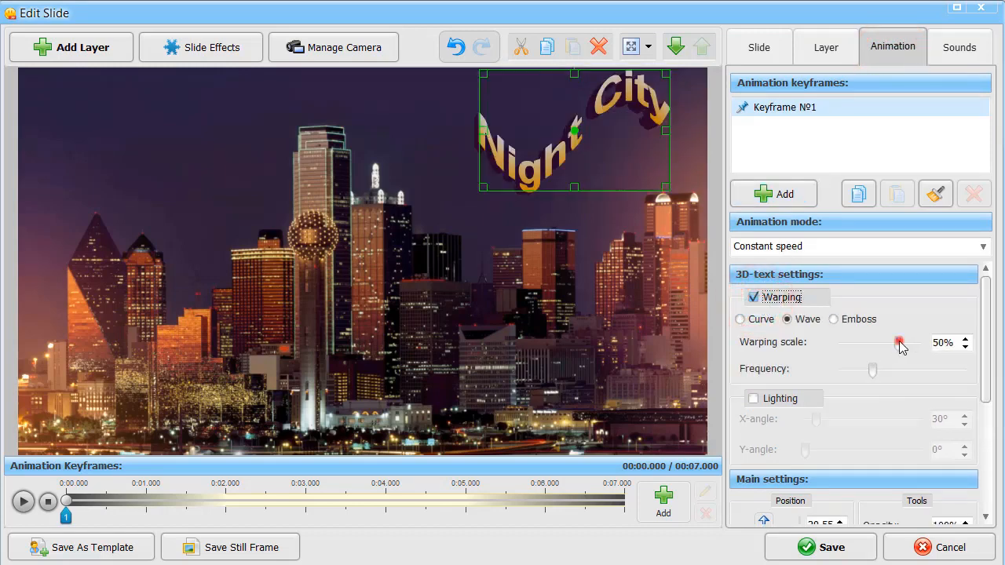
{"action": "left_click_drag", "start_coordinate": [889, 346], "coordinate": [888, 348]}
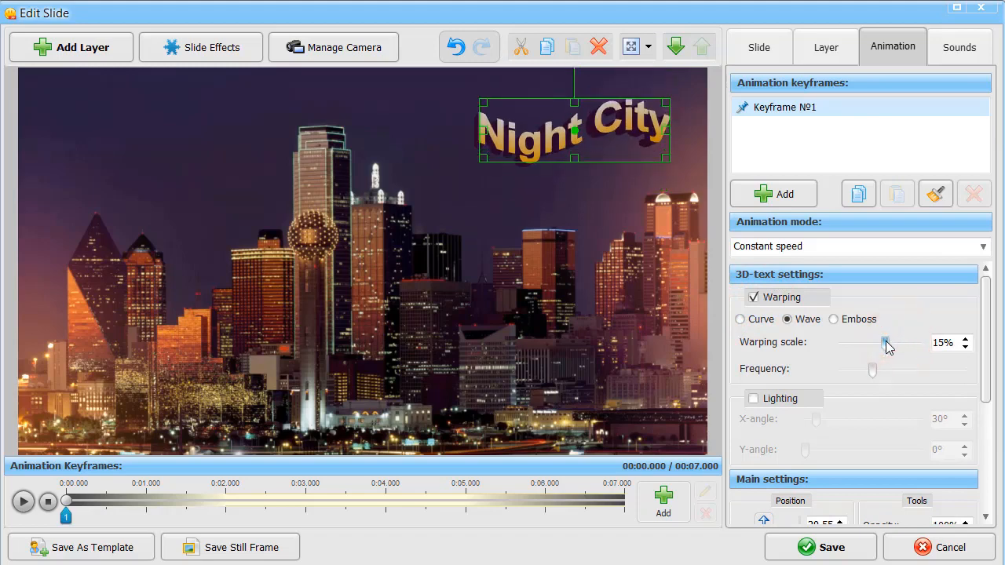
{"action": "left_click", "coordinate": [762, 319]}
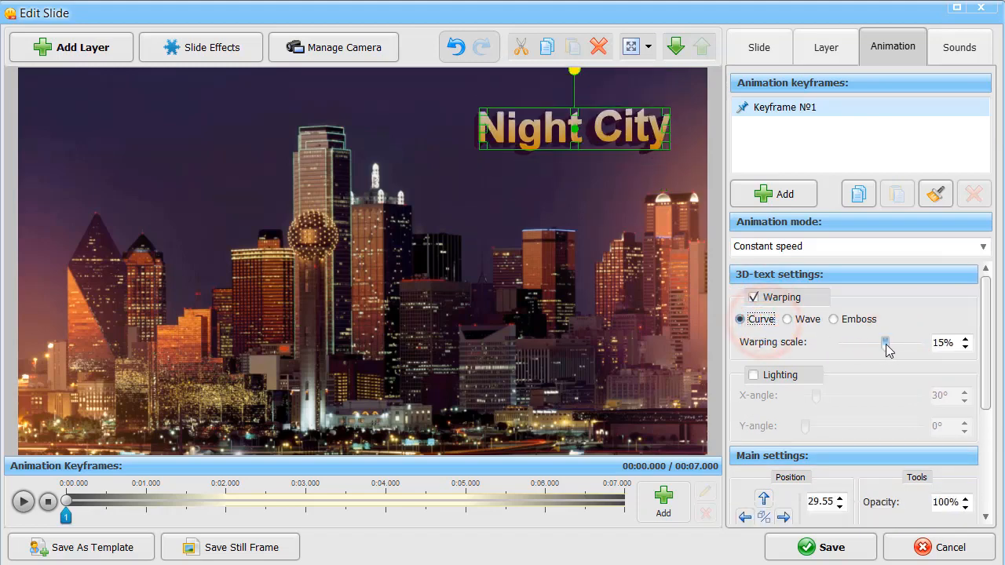
{"action": "left_click_drag", "start_coordinate": [886, 344], "coordinate": [904, 345]}
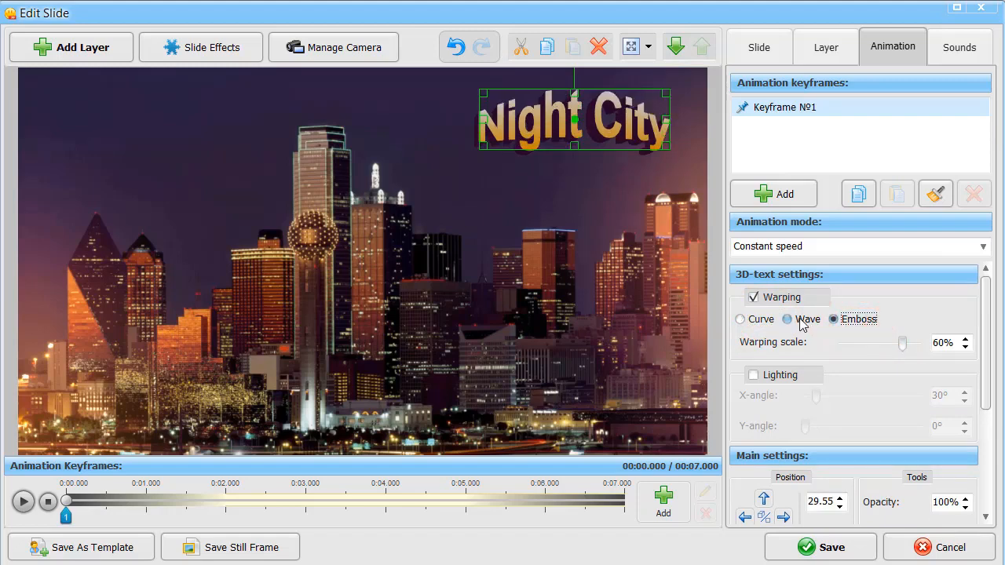
- Preview the night skyline slide with its 3D text from the start
{"action": "left_click", "coordinate": [758, 47]}
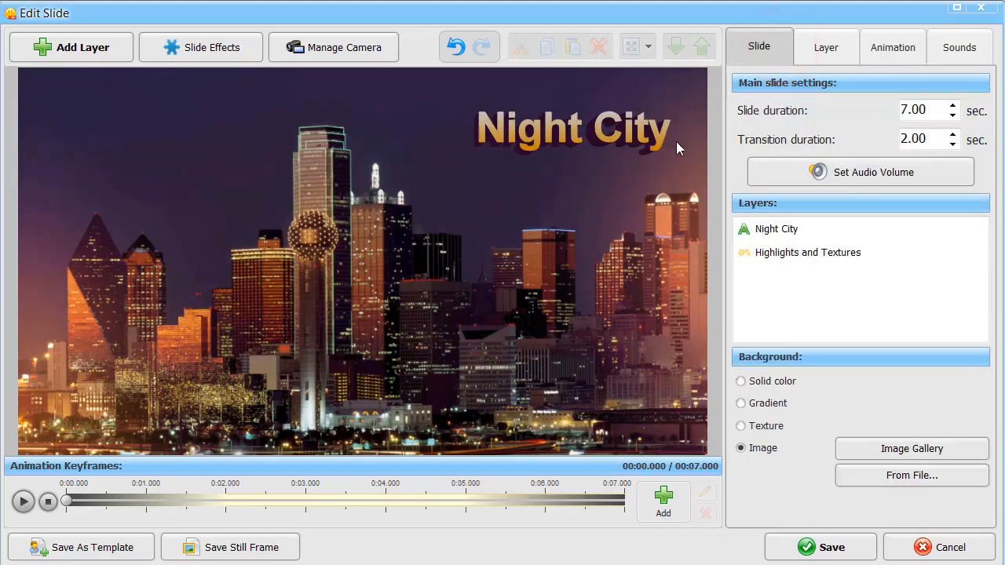
{"action": "left_click", "coordinate": [26, 502]}
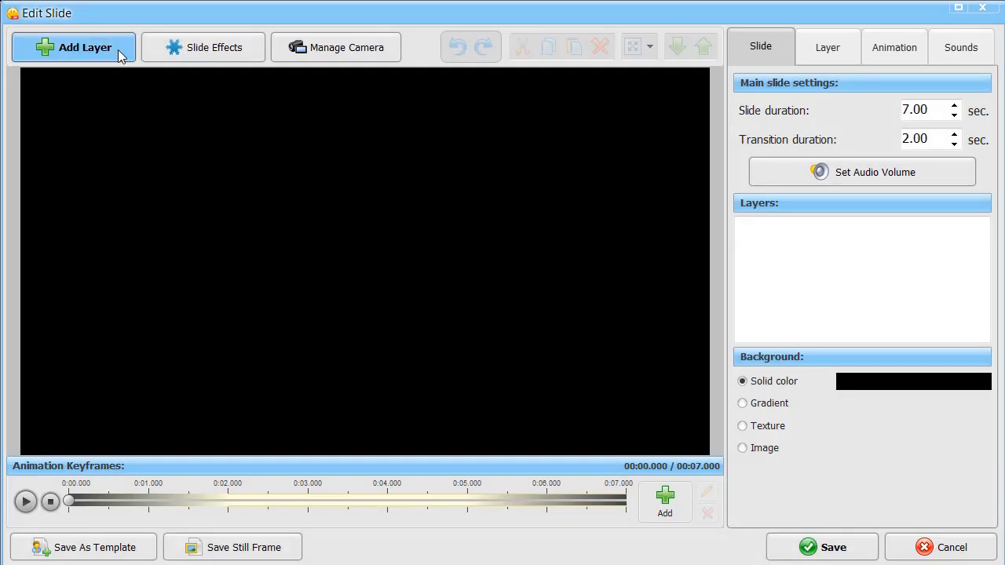
- Add a glowing text layer in the green sparkle style to the blank black slide and preview its animation
{"action": "left_click", "coordinate": [117, 48]}
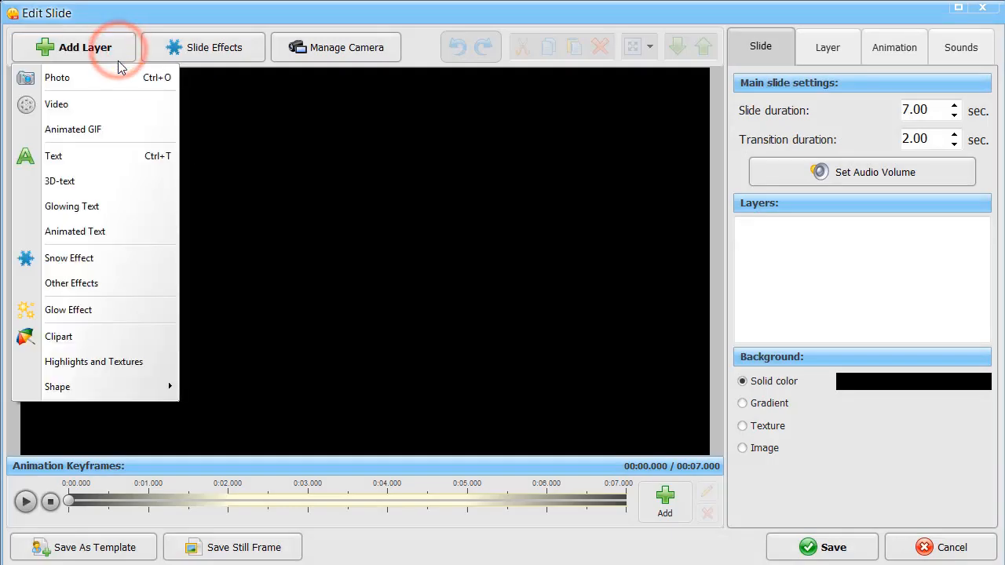
{"action": "left_click", "coordinate": [116, 207]}
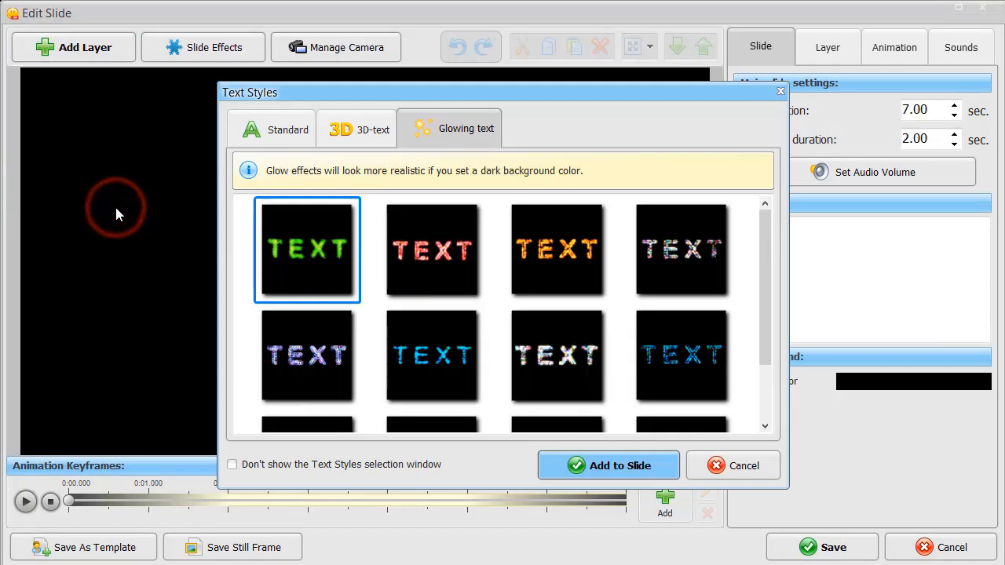
{"action": "left_click_drag", "start_coordinate": [767, 250], "coordinate": [752, 233]}
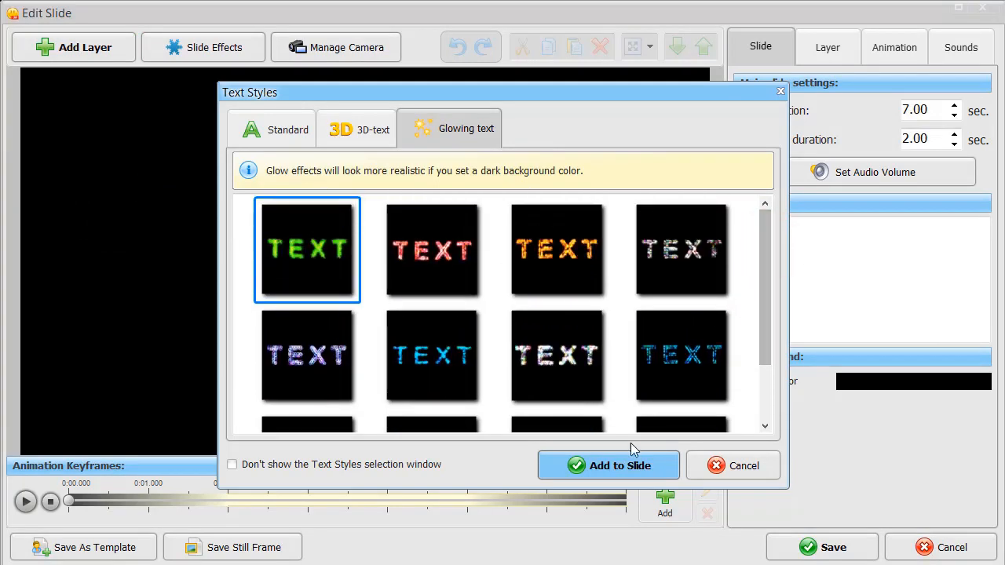
{"action": "left_click", "coordinate": [616, 471]}
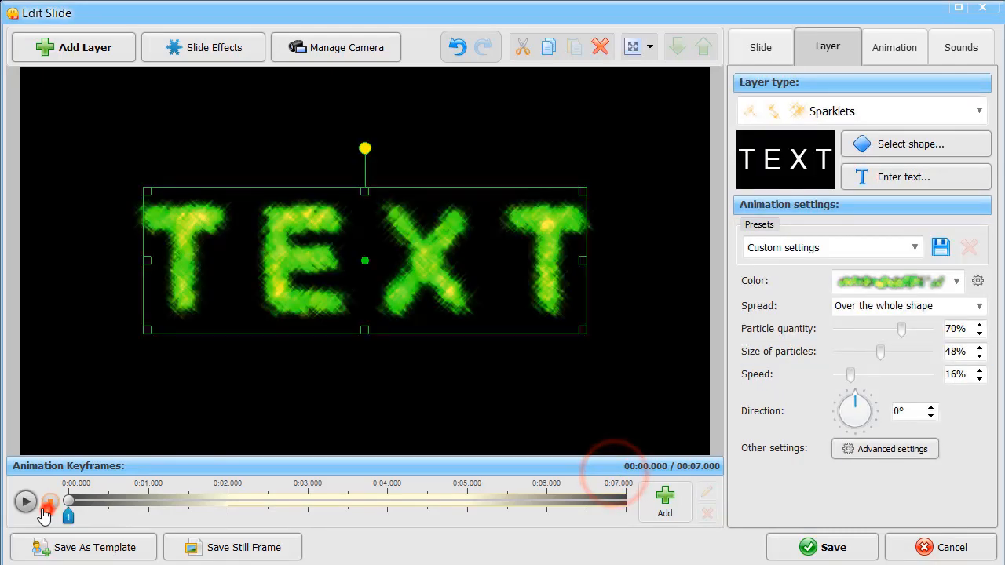
{"action": "left_click", "coordinate": [29, 506]}
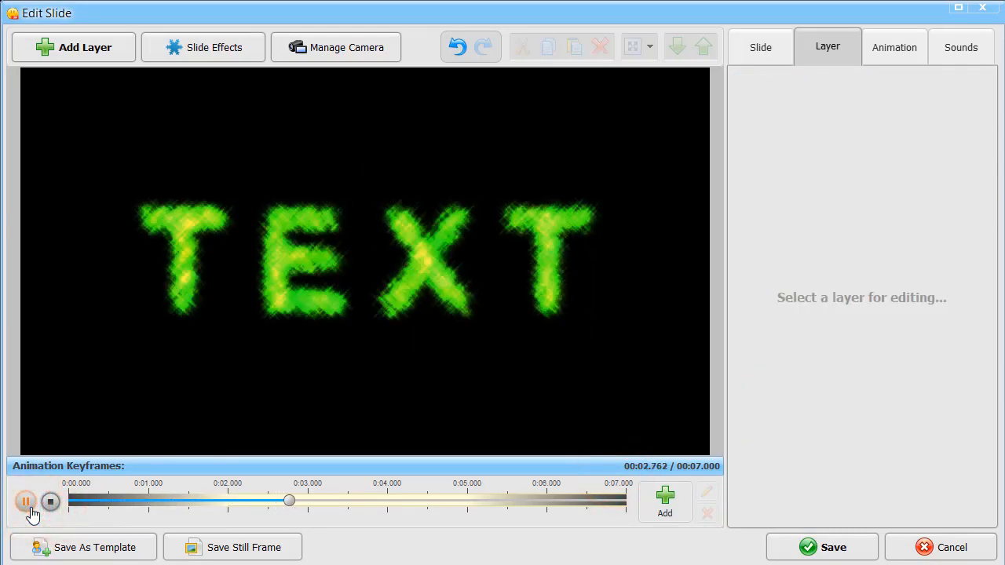
{"action": "left_click", "coordinate": [49, 502]}
- Change the particle color of the green glowing text to the white multicolored preset
{"action": "left_click", "coordinate": [447, 290]}
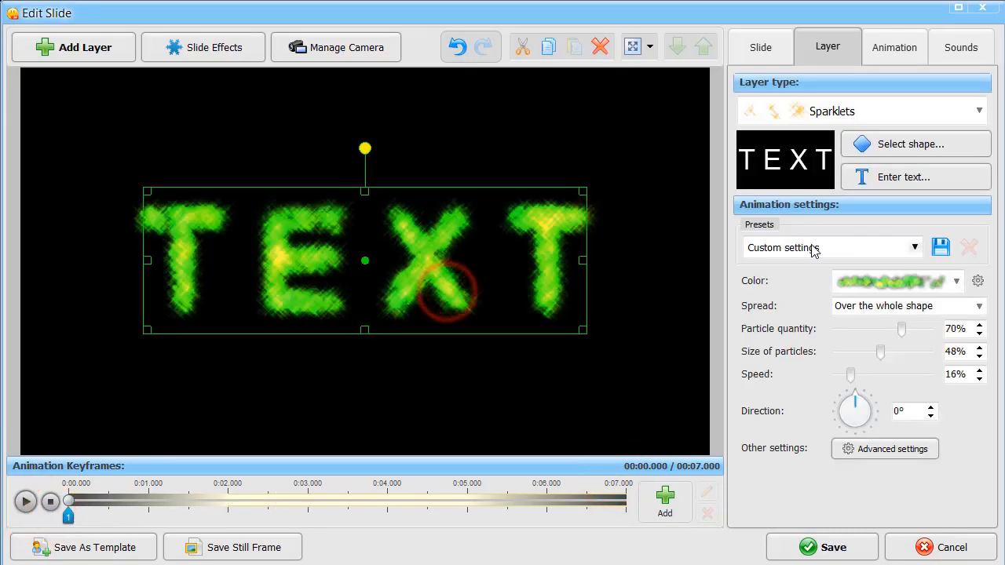
{"action": "left_click", "coordinate": [931, 280]}
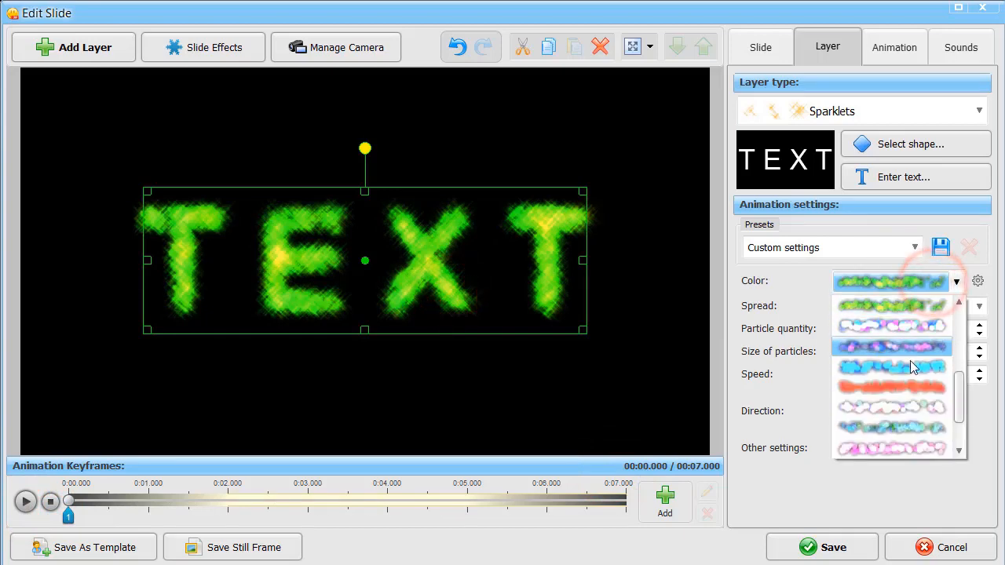
{"action": "left_click", "coordinate": [894, 407]}
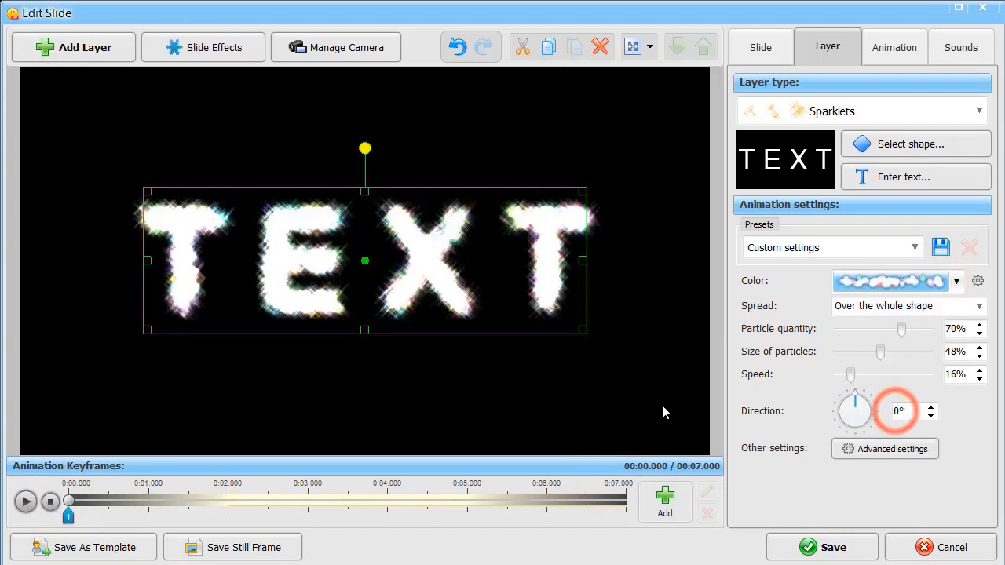
- Preview the glowing text animation with the orange fire and white circle particle effects
{"action": "left_click", "coordinate": [25, 502]}
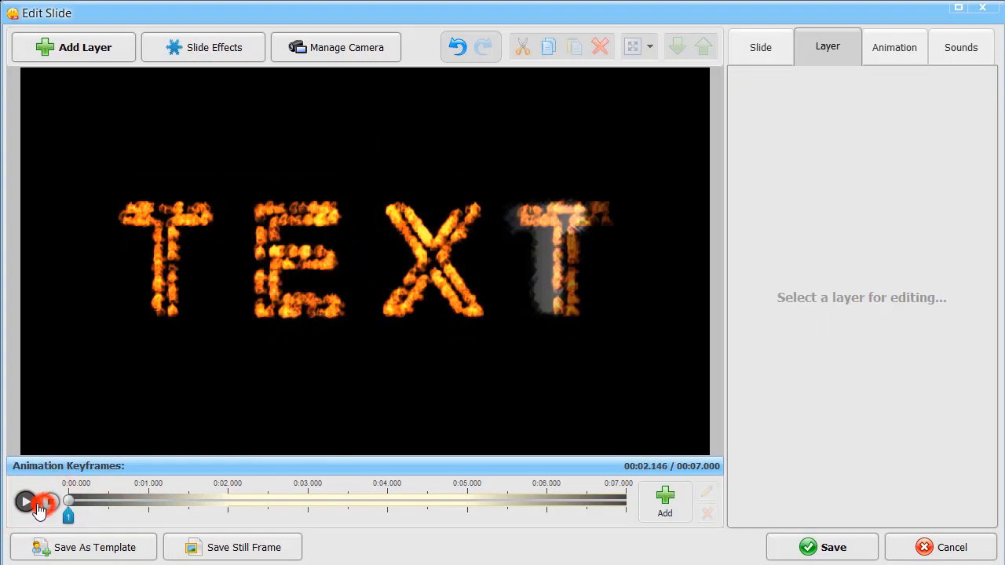
{"action": "left_click", "coordinate": [35, 505]}
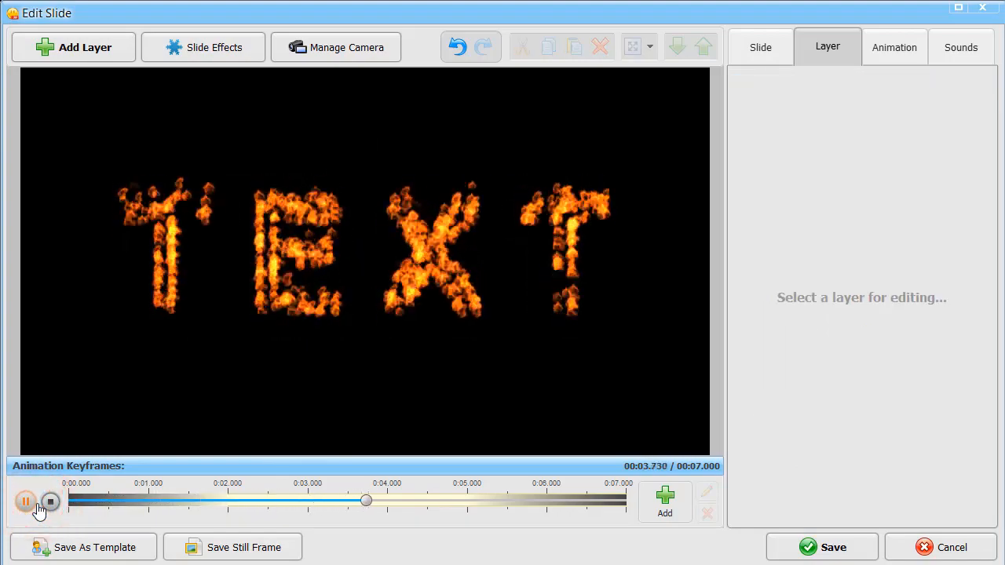
{"action": "left_click", "coordinate": [23, 505]}
{"action": "left_click", "coordinate": [24, 505]}
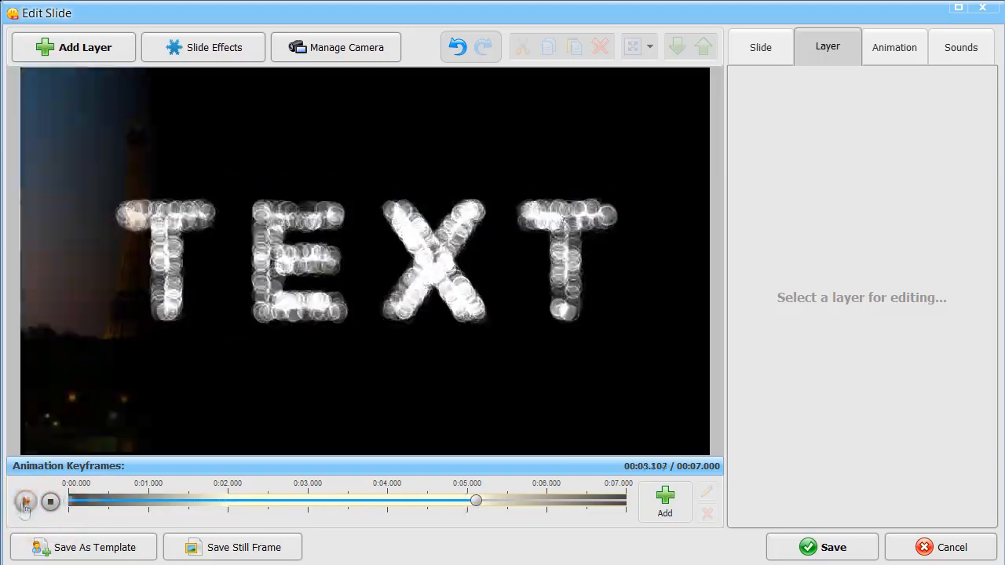
- Add an animated text layer to the Eiffel Tower slide with the letter-by-letter scaling animation and the plain bold white style
{"action": "left_click", "coordinate": [128, 49]}
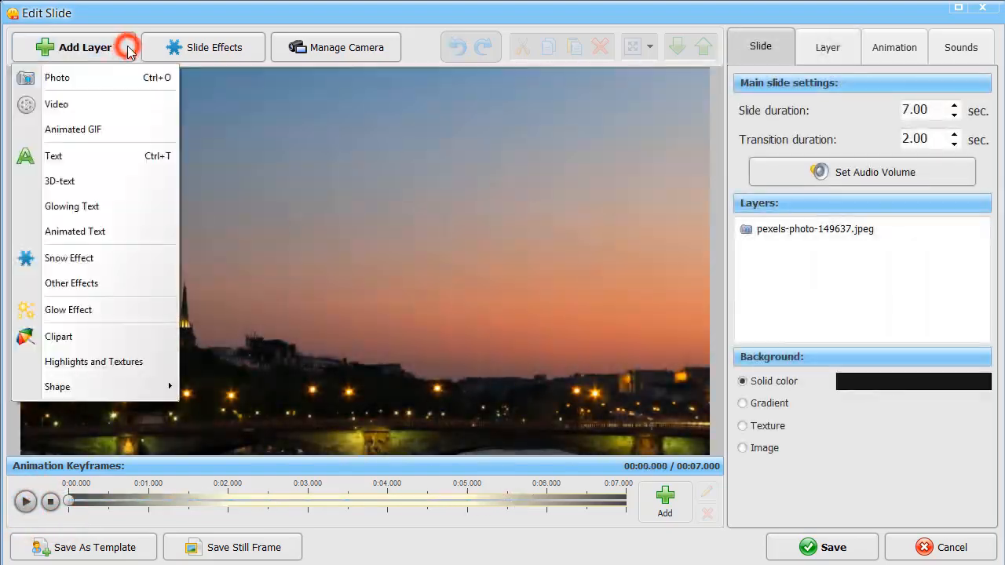
{"action": "left_click", "coordinate": [113, 230]}
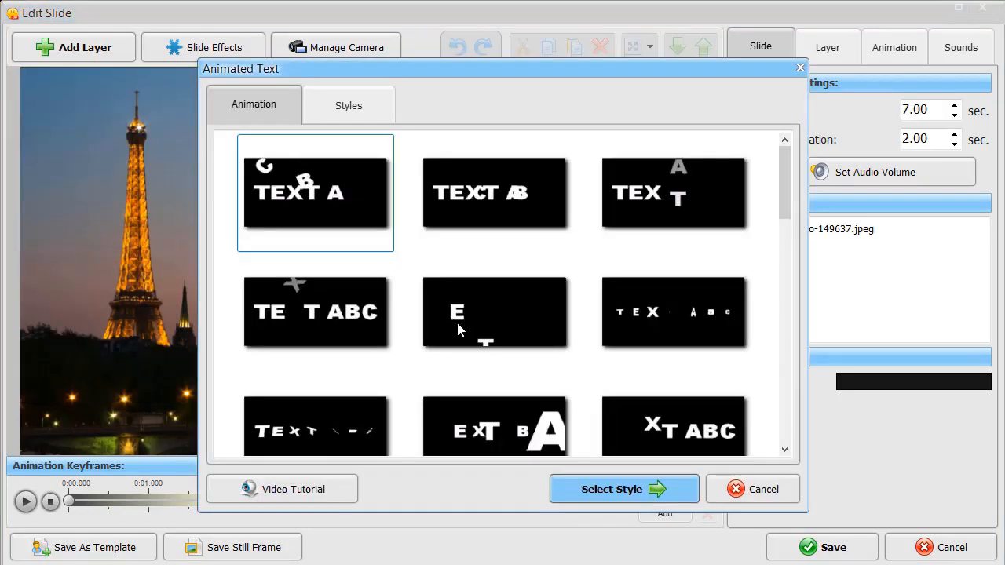
{"action": "left_click", "coordinate": [669, 325]}
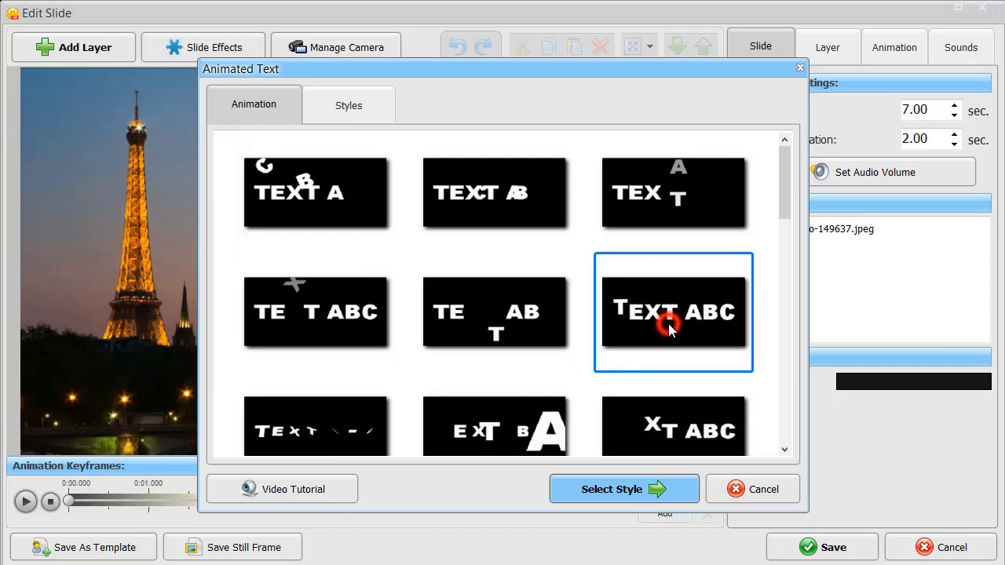
{"action": "left_click", "coordinate": [651, 487]}
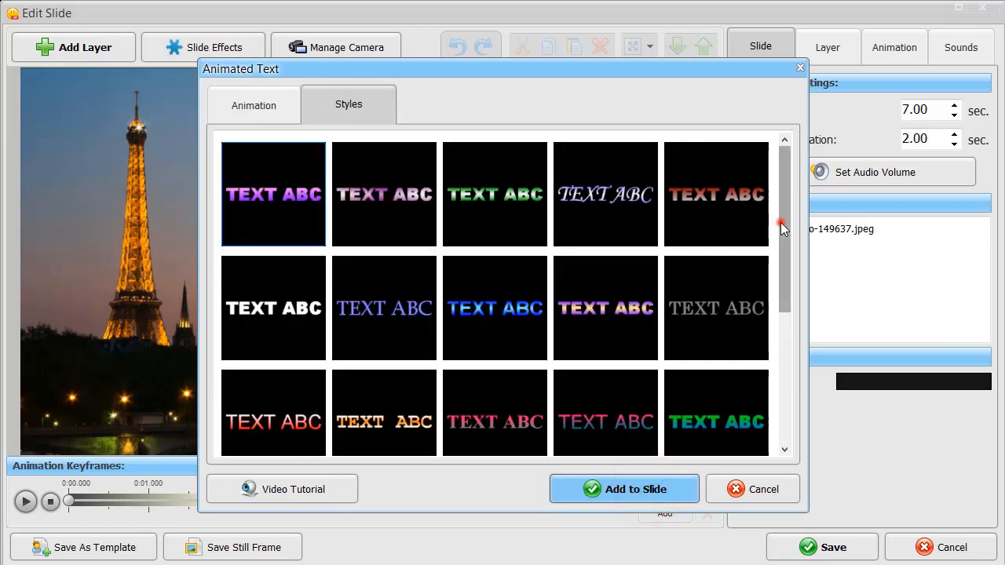
{"action": "mouse_move", "coordinate": [781, 224]}
{"action": "left_mouse_down"}
{"action": "mouse_move", "coordinate": [784, 322]}
{"action": "mouse_move", "coordinate": [782, 215]}
{"action": "left_mouse_up"}
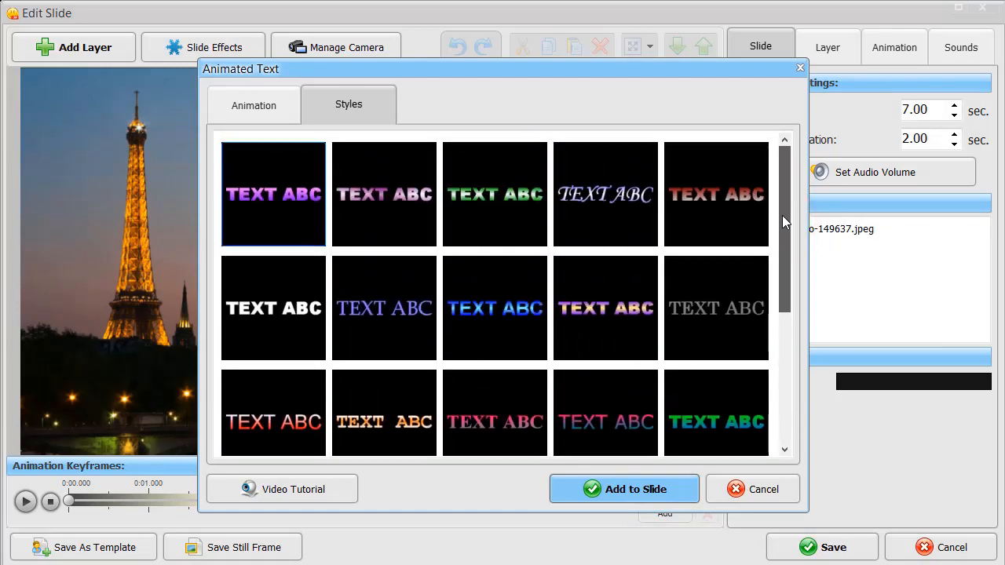
{"action": "left_click", "coordinate": [269, 330]}
{"action": "left_click", "coordinate": [594, 490]}
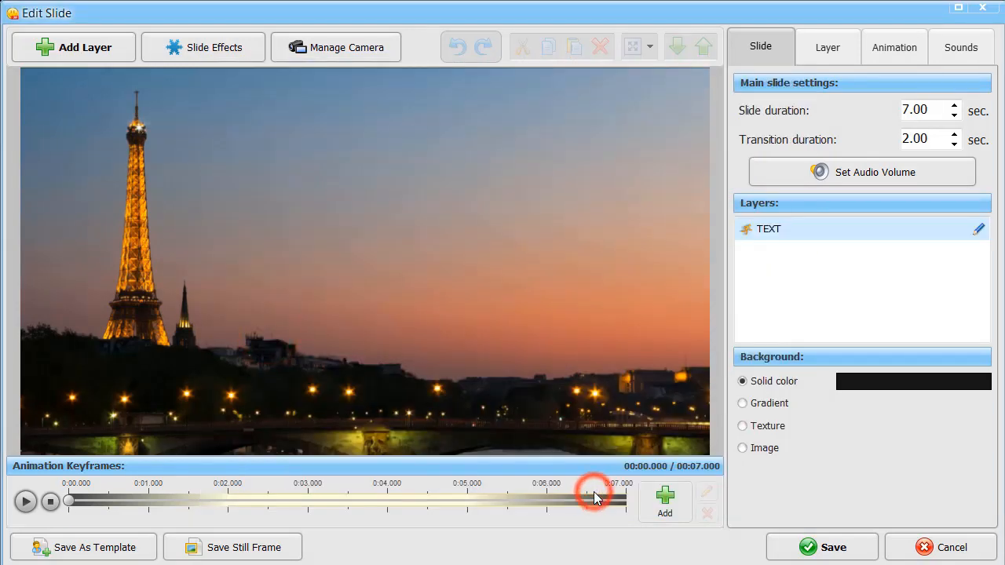
- Change the animated text to "Our Trip to Paris", enlarge it to size 26, place it in the upper-right sky and preview it
{"action": "type", "text": "Our Trip to Paris"}
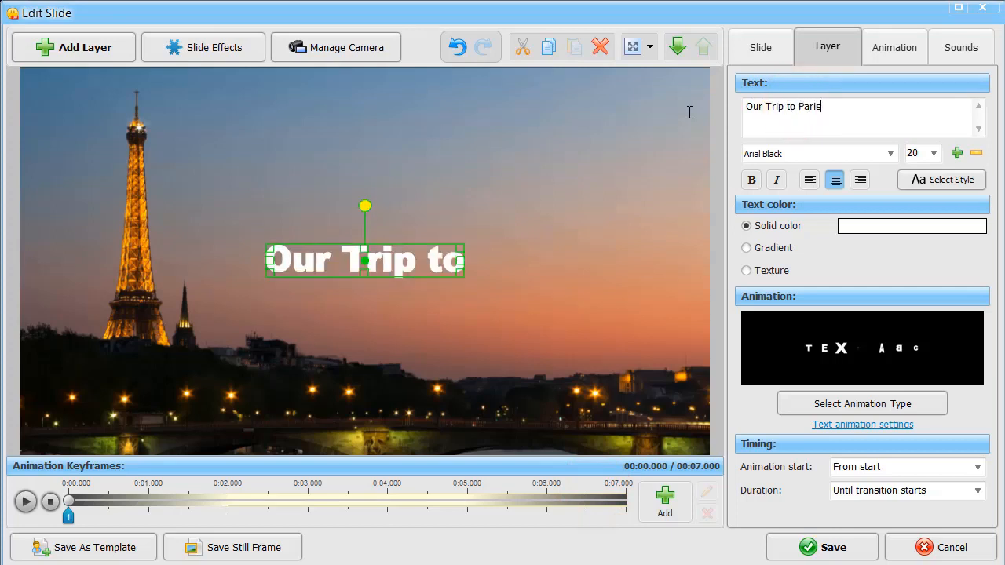
{"action": "left_click_drag", "start_coordinate": [514, 275], "coordinate": [565, 281]}
{"action": "left_click_drag", "start_coordinate": [461, 265], "coordinate": [582, 142]}
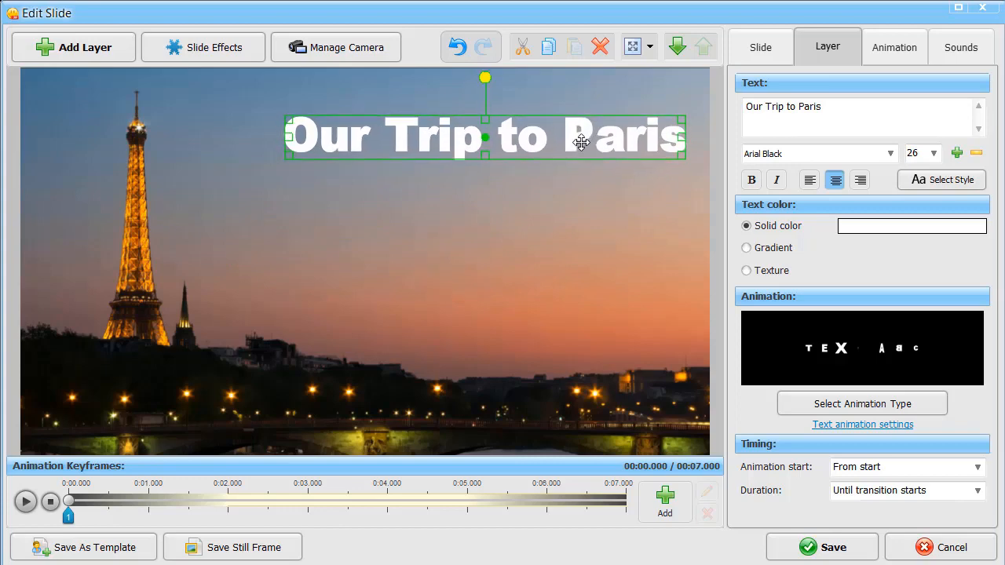
{"action": "left_click", "coordinate": [25, 502]}
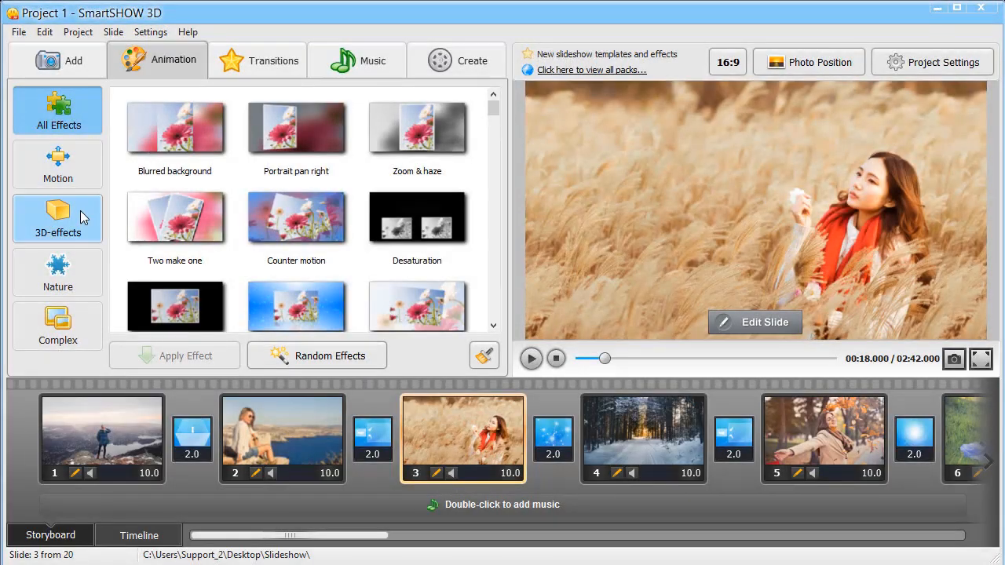
- Apply the Ken Burns effect from the motion effects to slide 3 and preview the result
{"action": "left_click", "coordinate": [83, 219]}
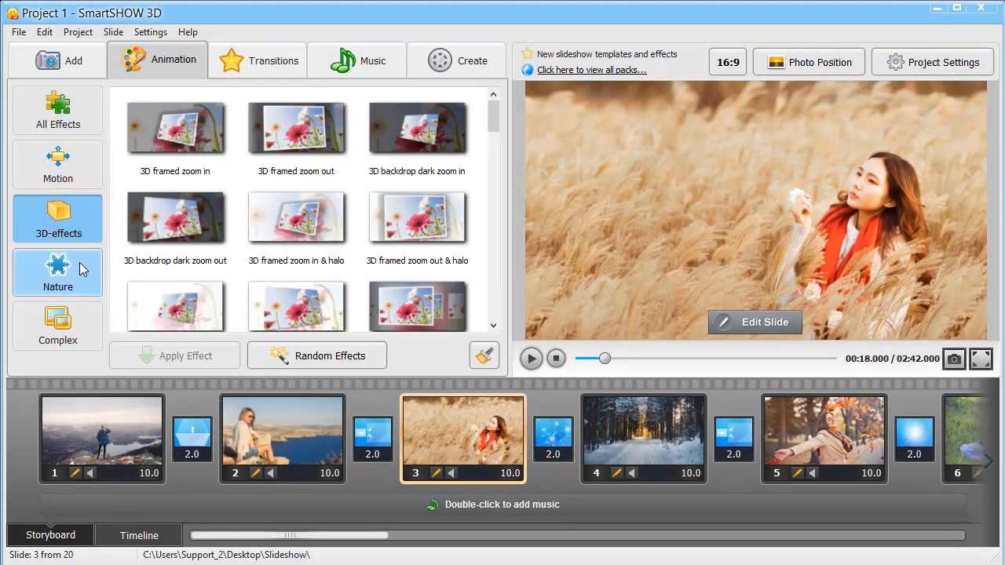
{"action": "left_click", "coordinate": [81, 267]}
{"action": "left_click", "coordinate": [79, 317]}
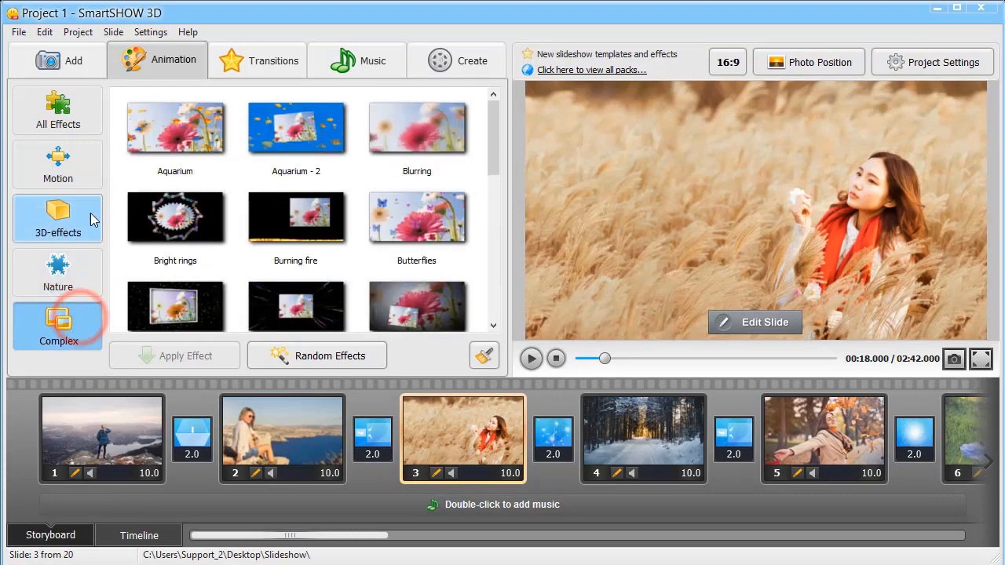
{"action": "left_click", "coordinate": [97, 159]}
{"action": "left_click_drag", "start_coordinate": [492, 145], "coordinate": [495, 208]}
{"action": "left_click_drag", "start_coordinate": [339, 173], "coordinate": [467, 431]}
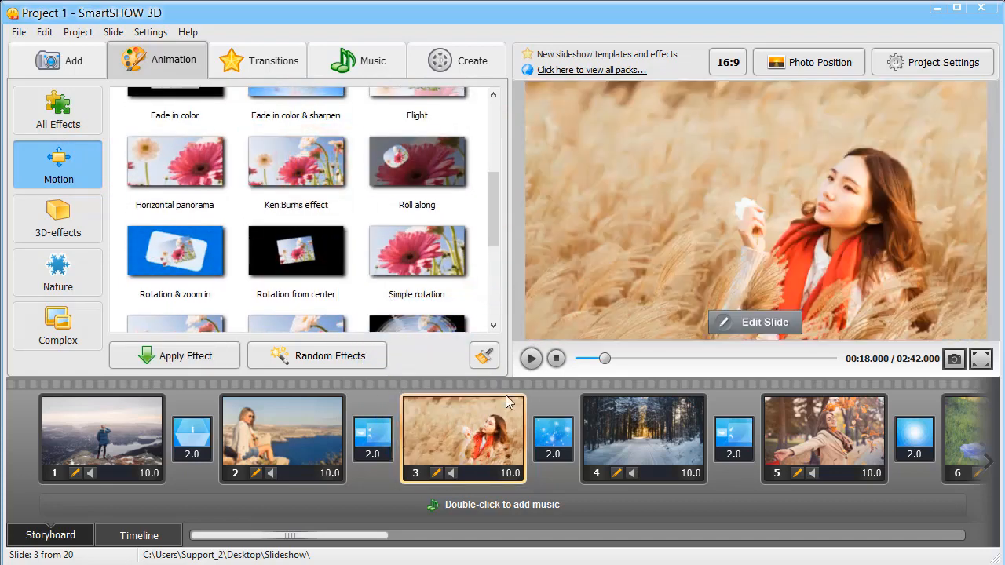
{"action": "left_click", "coordinate": [532, 359]}
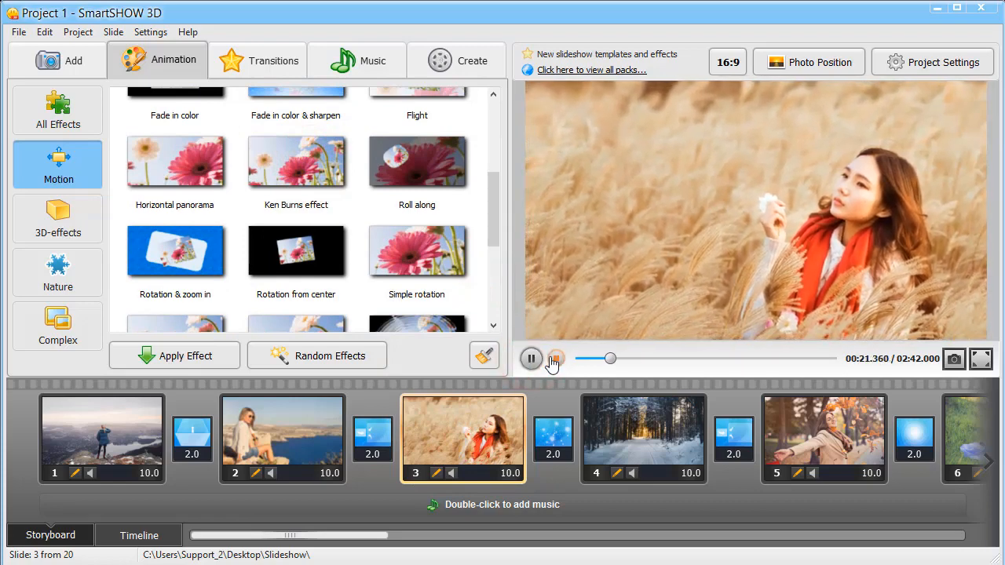
{"action": "left_click", "coordinate": [556, 359]}
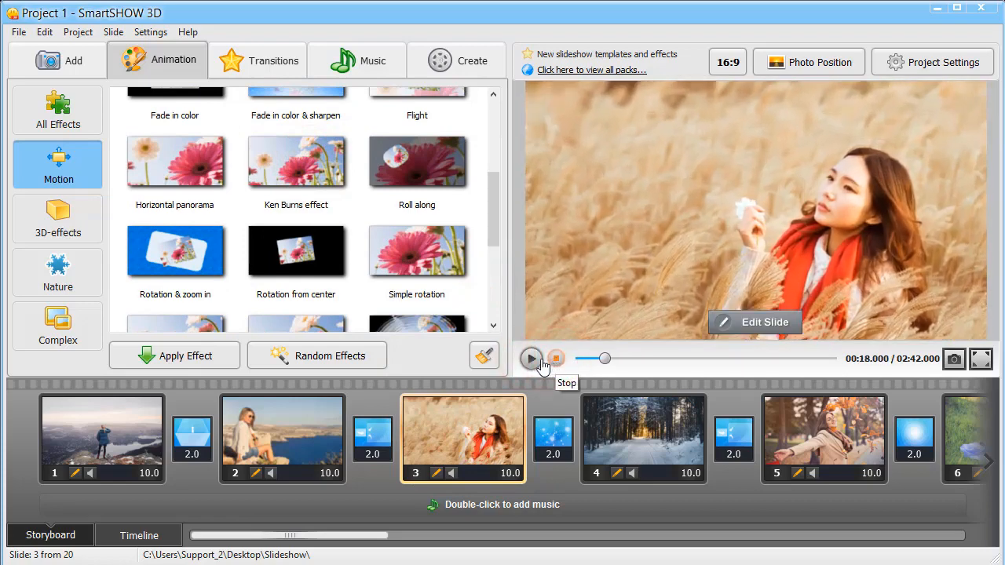
- Apply the "3D framed zoom out & halo" effect to slide 2
{"action": "left_click", "coordinate": [89, 236]}
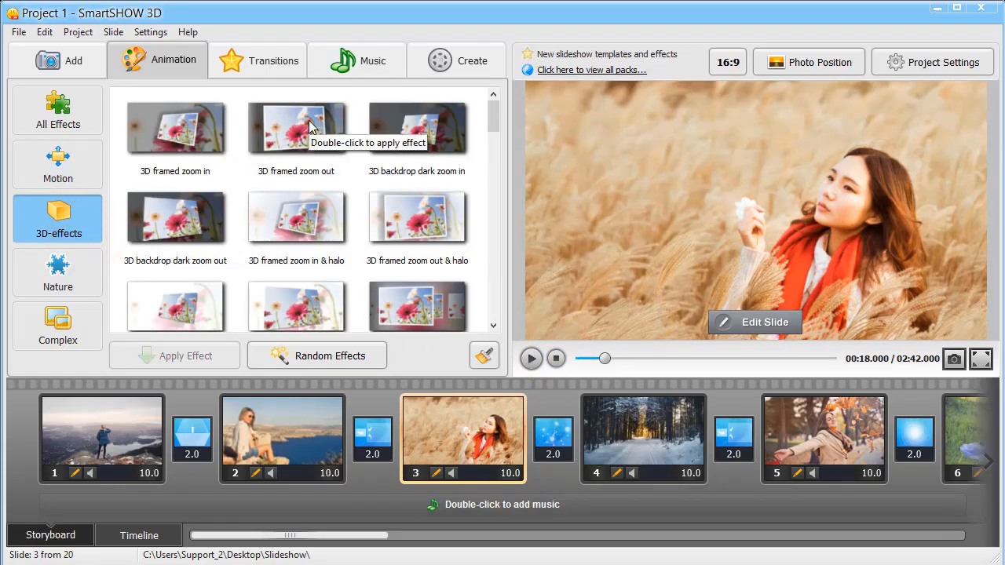
{"action": "left_click_drag", "start_coordinate": [390, 222], "coordinate": [274, 417]}
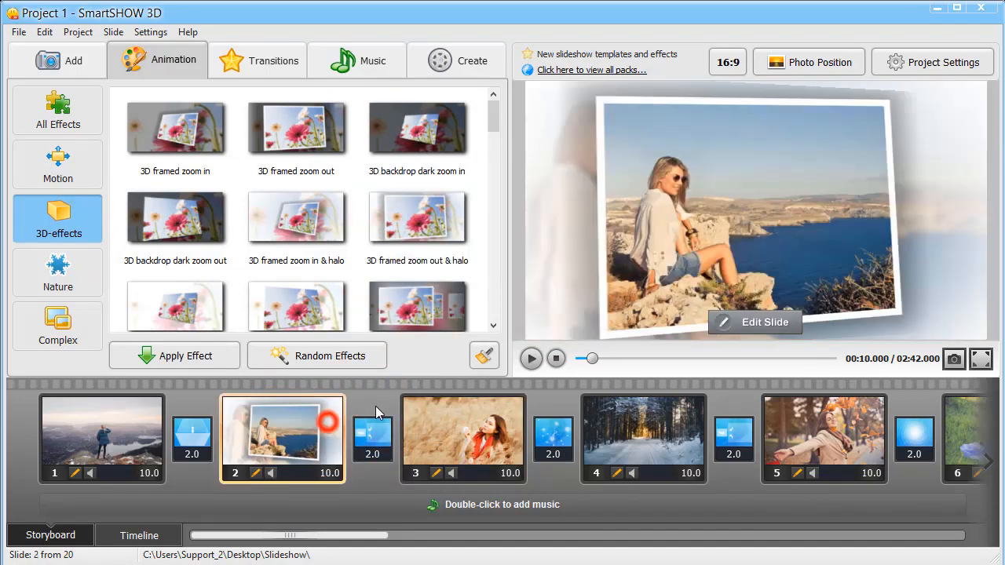
- Preview the effect on slide 2, and apply the "3D instant blur" effect to slide 1 and preview it
{"action": "left_click", "coordinate": [525, 362]}
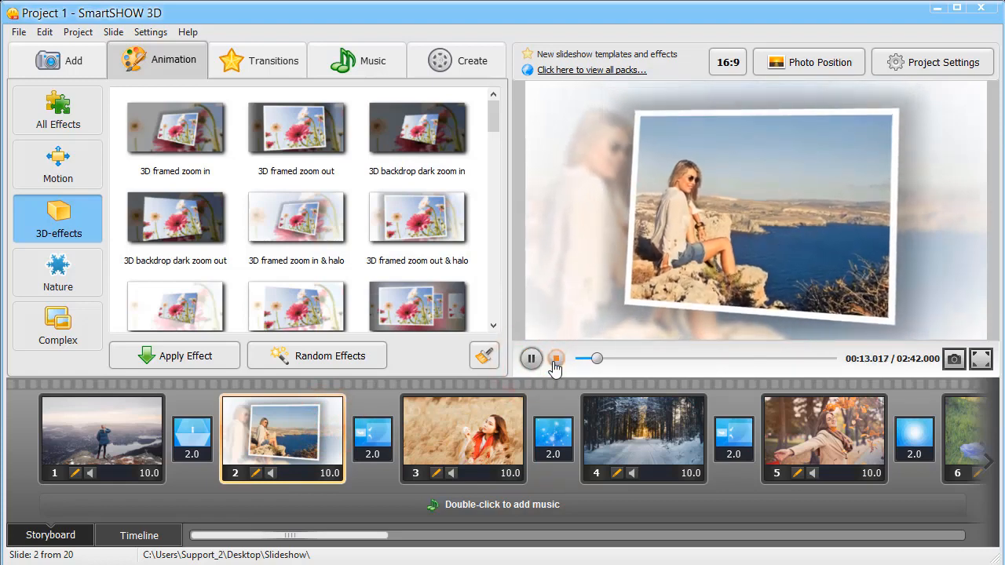
{"action": "left_click", "coordinate": [555, 360]}
{"action": "left_click_drag", "start_coordinate": [496, 116], "coordinate": [496, 195]}
{"action": "left_click_drag", "start_coordinate": [296, 188], "coordinate": [108, 417]}
{"action": "left_click", "coordinate": [531, 358]}
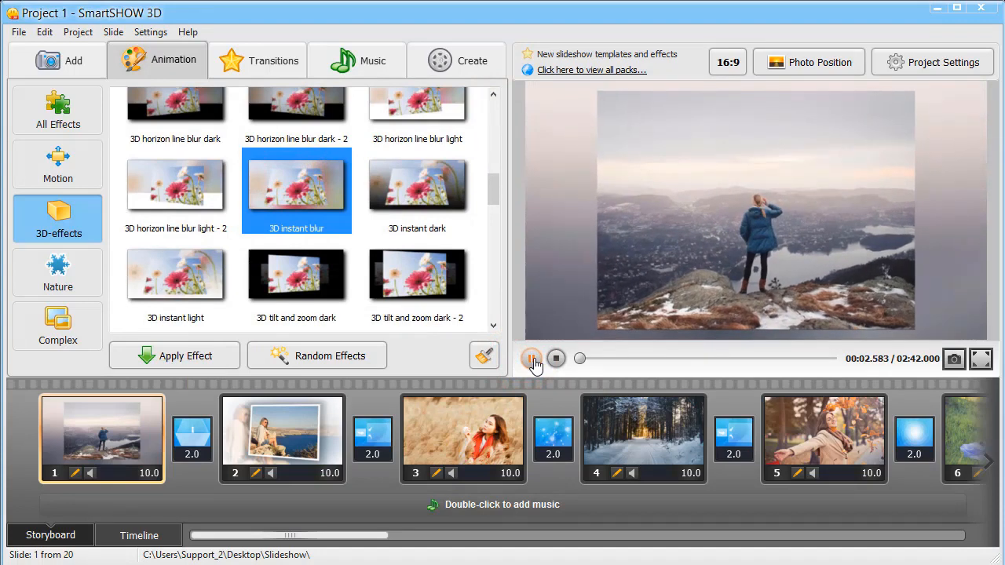
{"action": "left_click", "coordinate": [531, 358]}
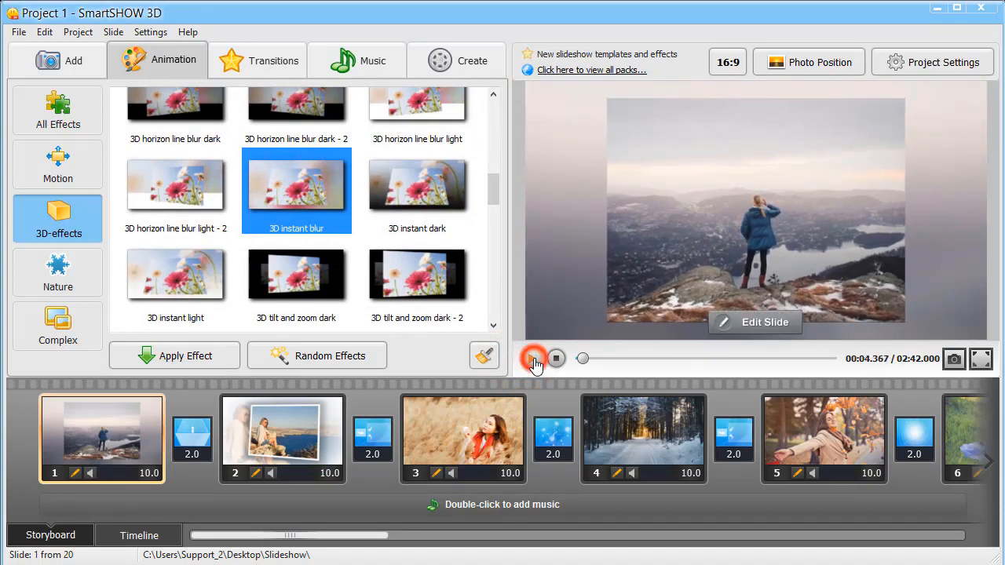
- Apply the "Snowfall" nature effect to slide 4 and preview the result
{"action": "left_click", "coordinate": [58, 269]}
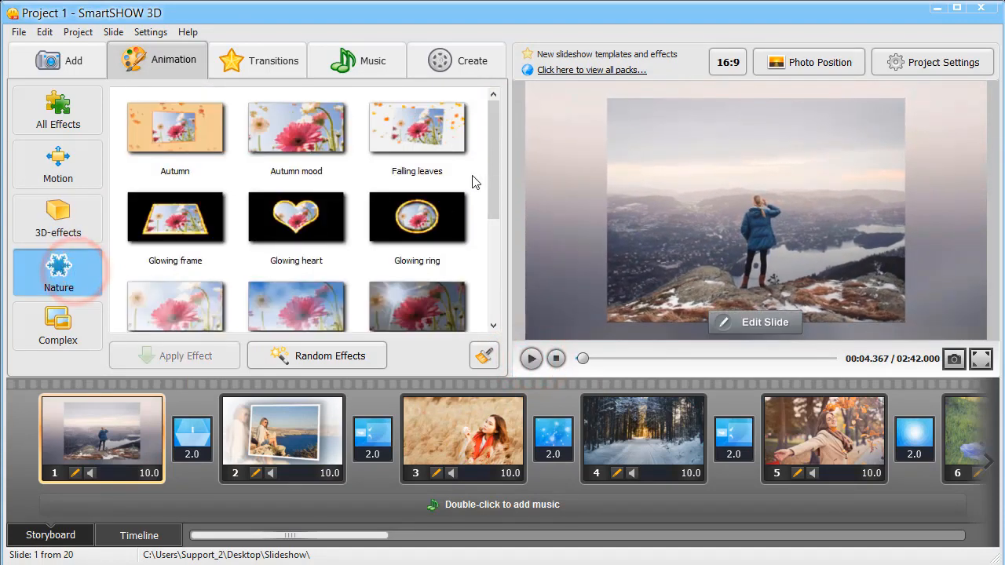
{"action": "left_click_drag", "start_coordinate": [494, 157], "coordinate": [485, 244]}
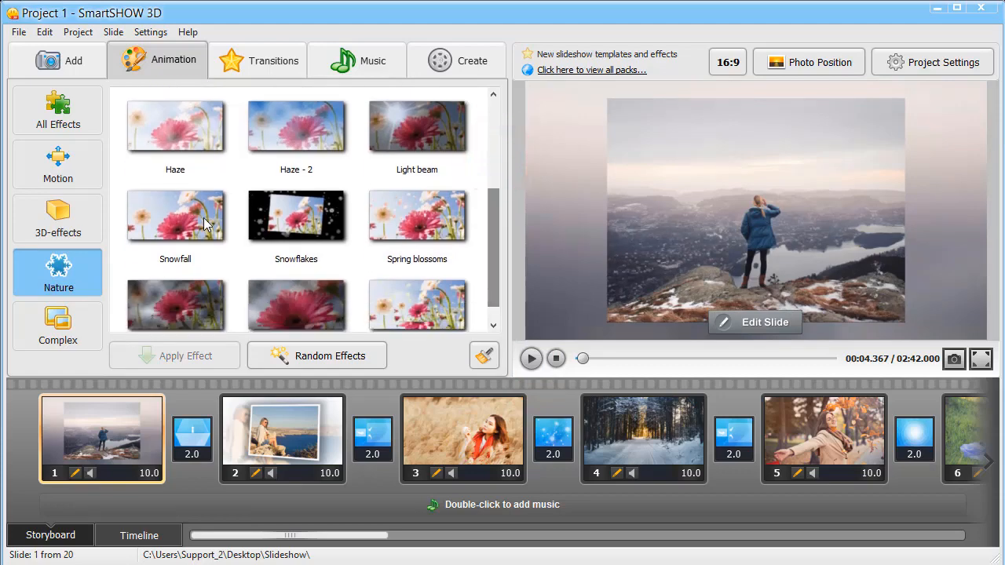
{"action": "left_click_drag", "start_coordinate": [167, 214], "coordinate": [639, 411]}
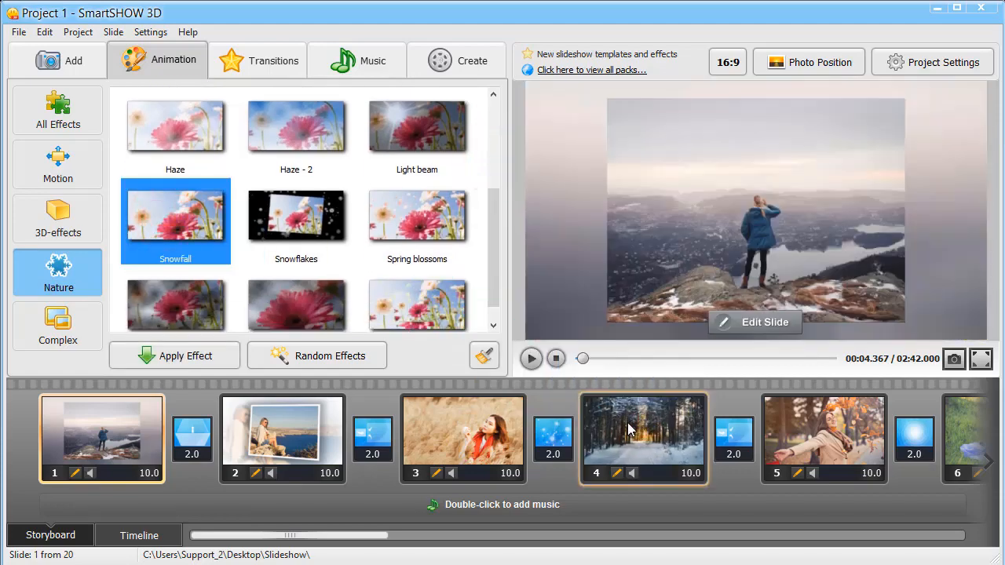
{"action": "left_click", "coordinate": [640, 422]}
{"action": "left_click", "coordinate": [531, 358]}
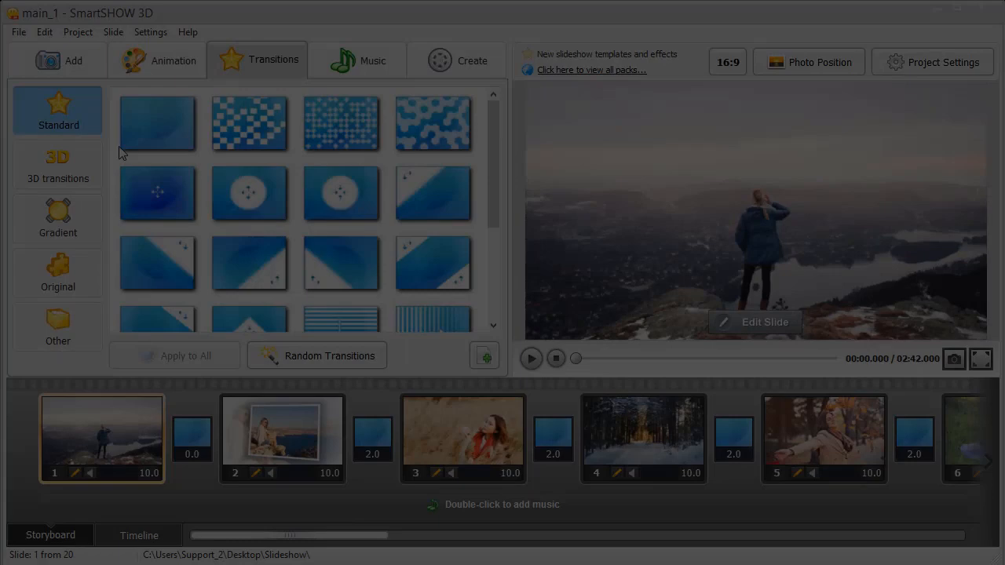
- Look through the transition categories and apply the standard rightward push transition between slides 5 and 6
{"action": "left_click", "coordinate": [94, 146]}
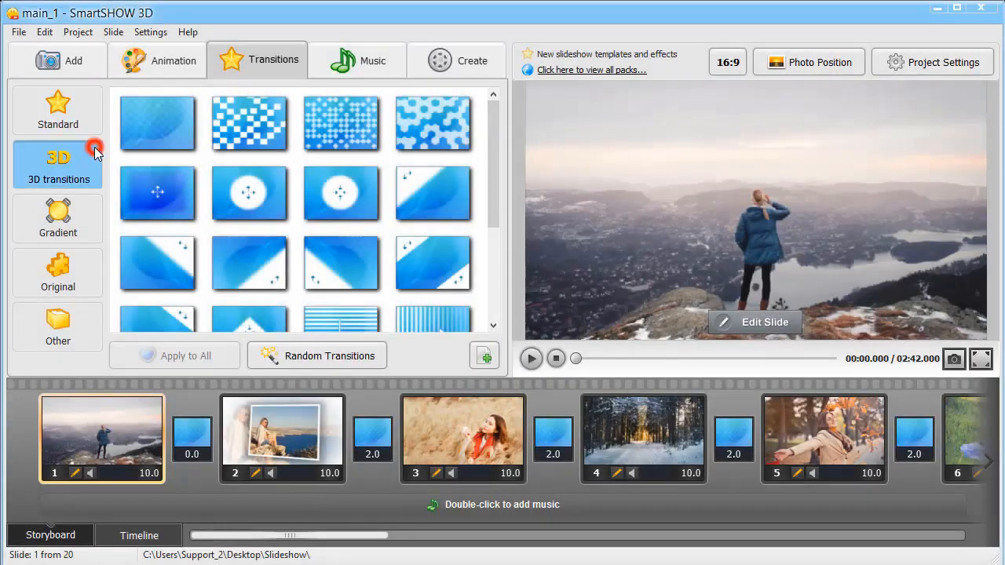
{"action": "left_click", "coordinate": [84, 222]}
{"action": "left_click", "coordinate": [81, 264]}
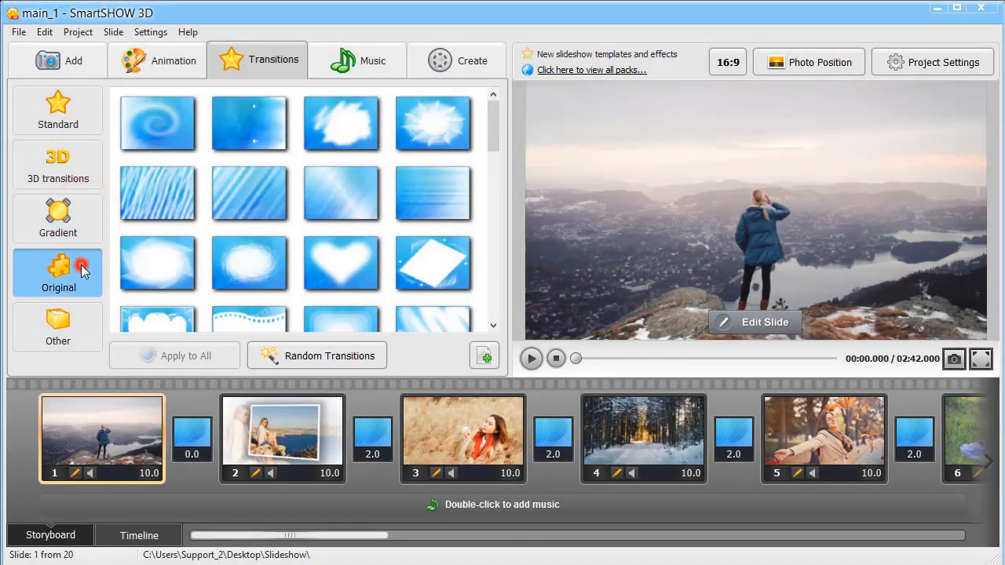
{"action": "left_click", "coordinate": [69, 126]}
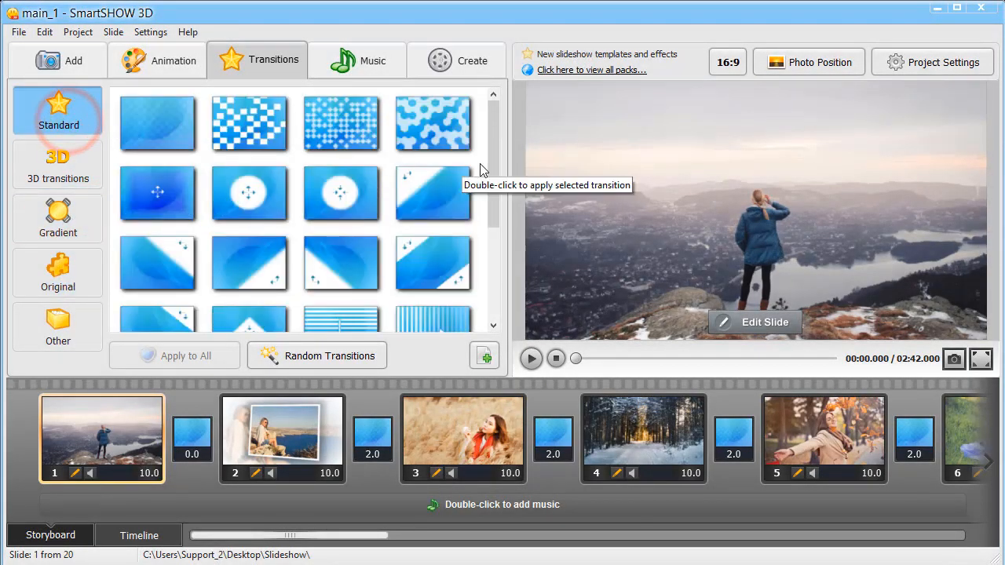
{"action": "left_click_drag", "start_coordinate": [489, 169], "coordinate": [490, 276]}
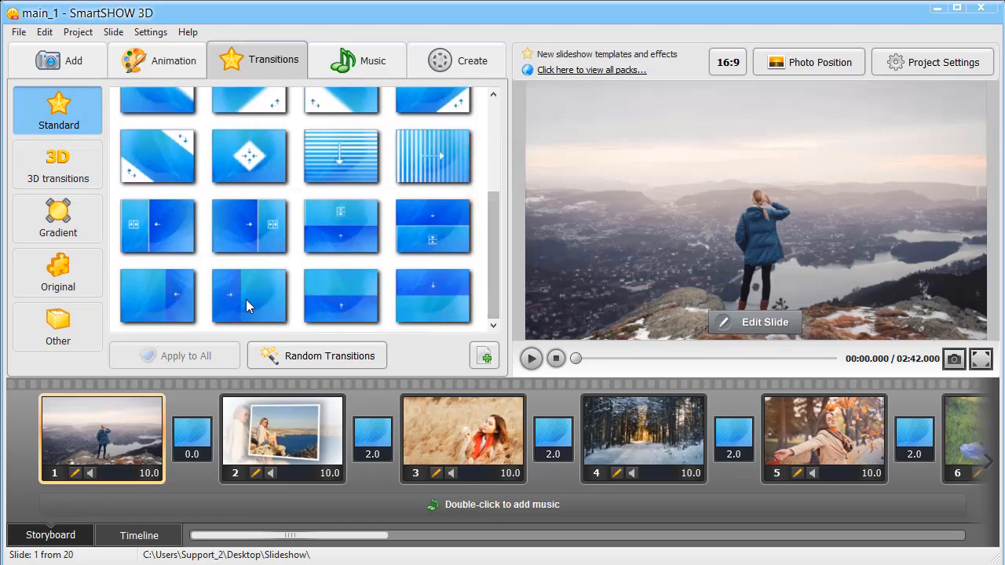
{"action": "left_click_drag", "start_coordinate": [246, 300], "coordinate": [896, 442]}
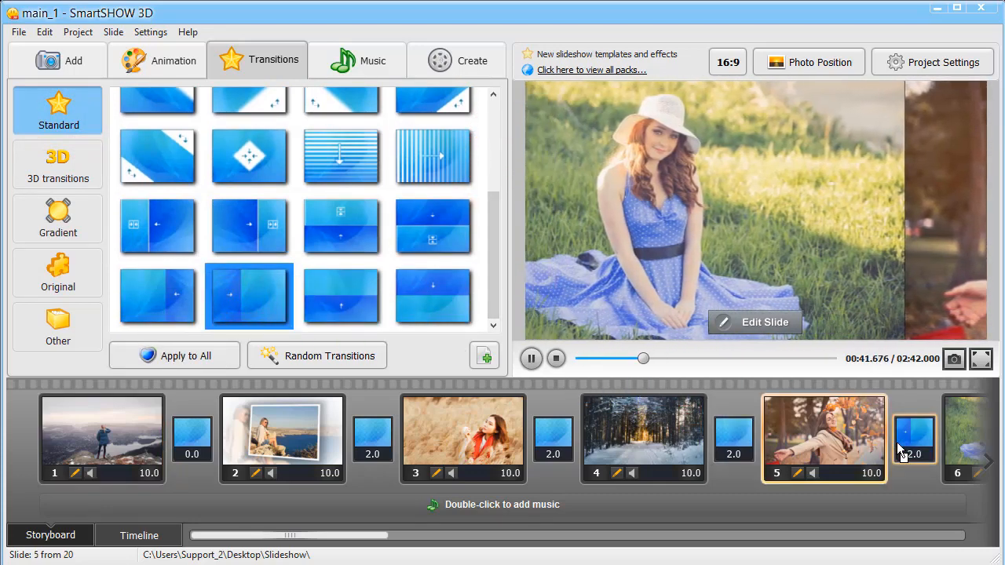
- Apply the 3D page-curl transition between slides 3 and 4, and the 3D outward-shattering transition between slides 2 and 3
{"action": "left_click", "coordinate": [63, 165]}
{"action": "left_click_drag", "start_coordinate": [351, 189], "coordinate": [570, 434]}
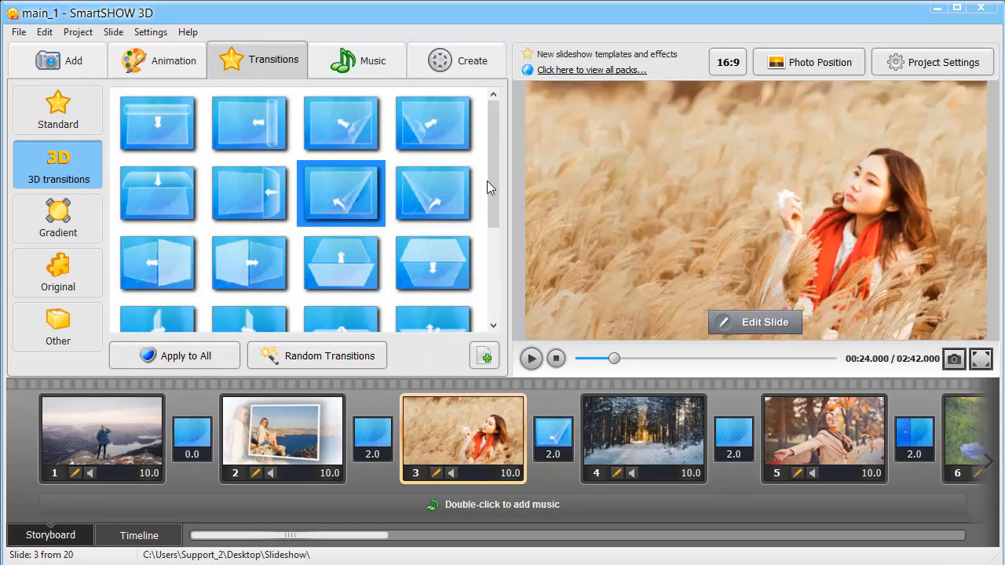
{"action": "left_click_drag", "start_coordinate": [487, 187], "coordinate": [493, 300]}
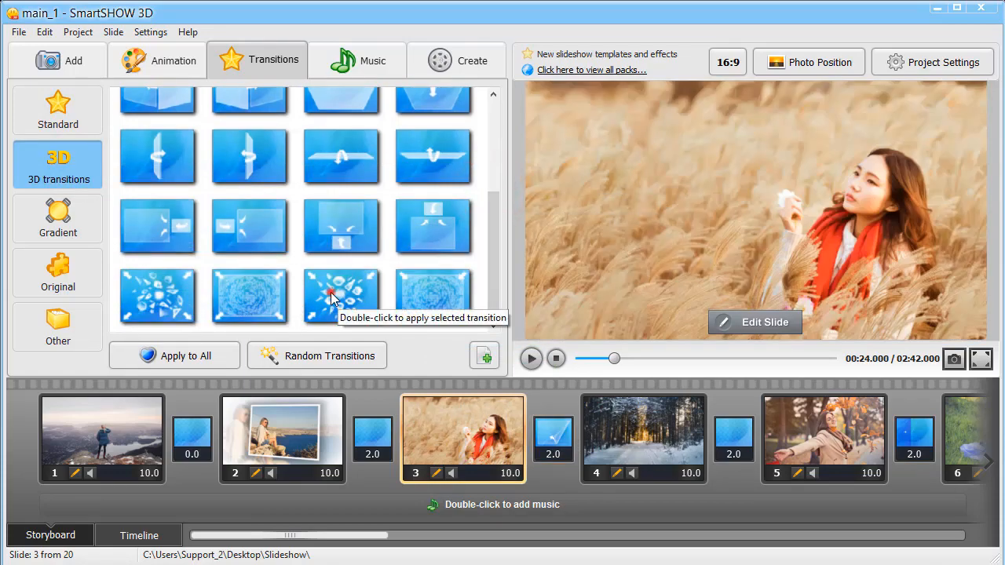
{"action": "left_click_drag", "start_coordinate": [334, 294], "coordinate": [362, 425]}
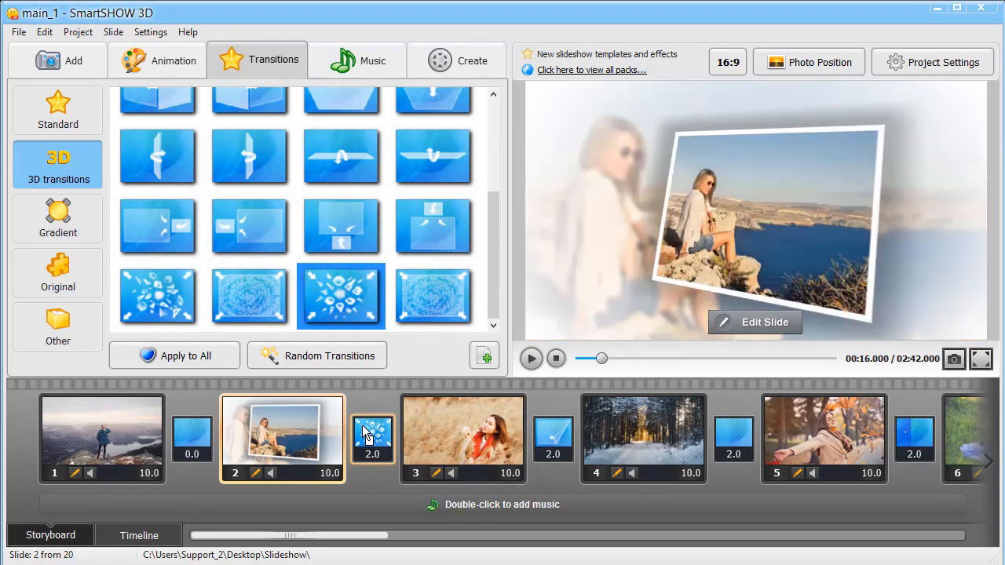
- Apply the original clapperboard transition between slides 1 and 2, and the autumn leaves transition between slides 4 and 5
{"action": "left_click", "coordinate": [89, 263]}
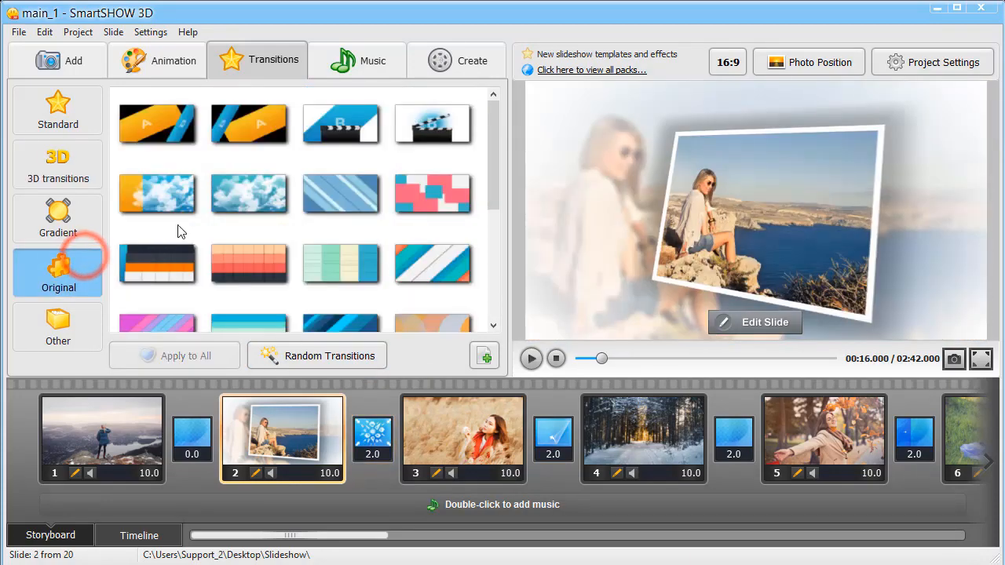
{"action": "left_click_drag", "start_coordinate": [331, 127], "coordinate": [193, 440]}
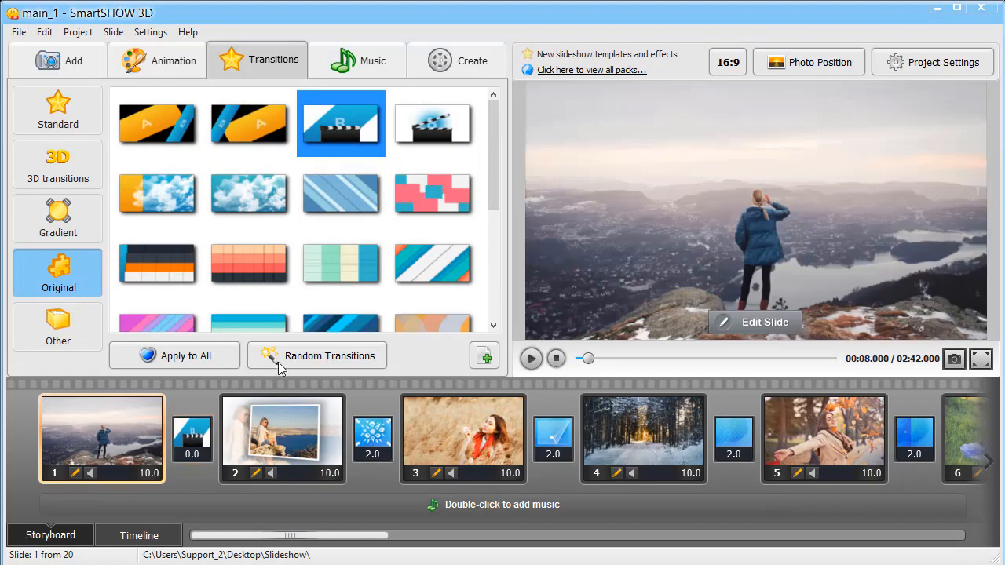
{"action": "left_click_drag", "start_coordinate": [496, 187], "coordinate": [487, 276]}
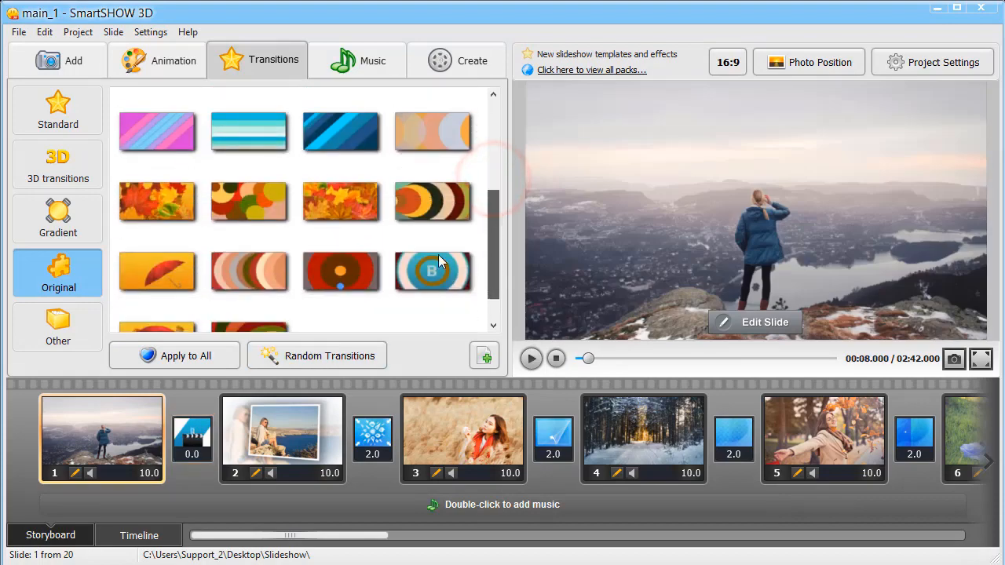
{"action": "left_click_drag", "start_coordinate": [174, 196], "coordinate": [739, 432]}
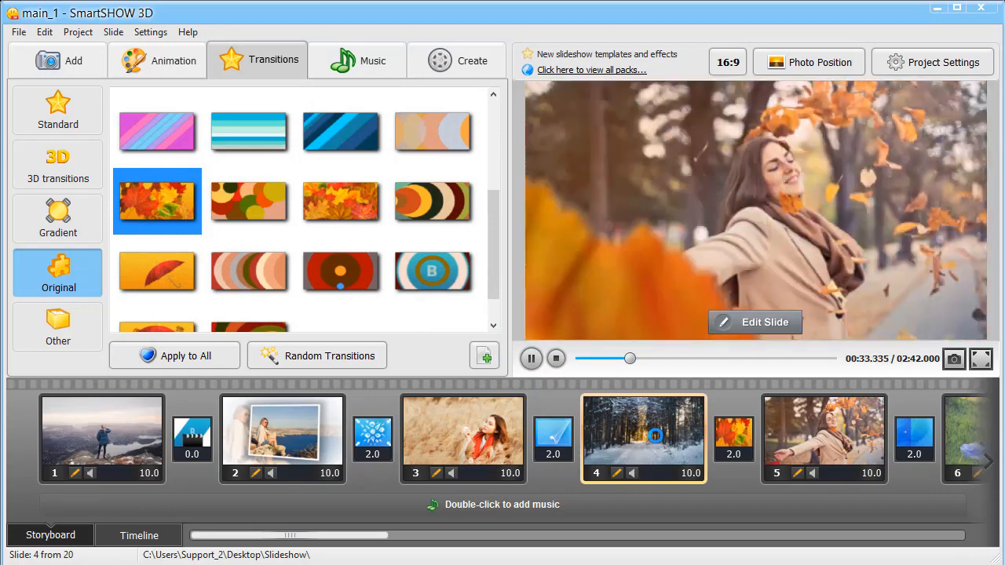
- Apply the standard rightward push transition to all slides in the slideshow
{"action": "left_click", "coordinate": [58, 110]}
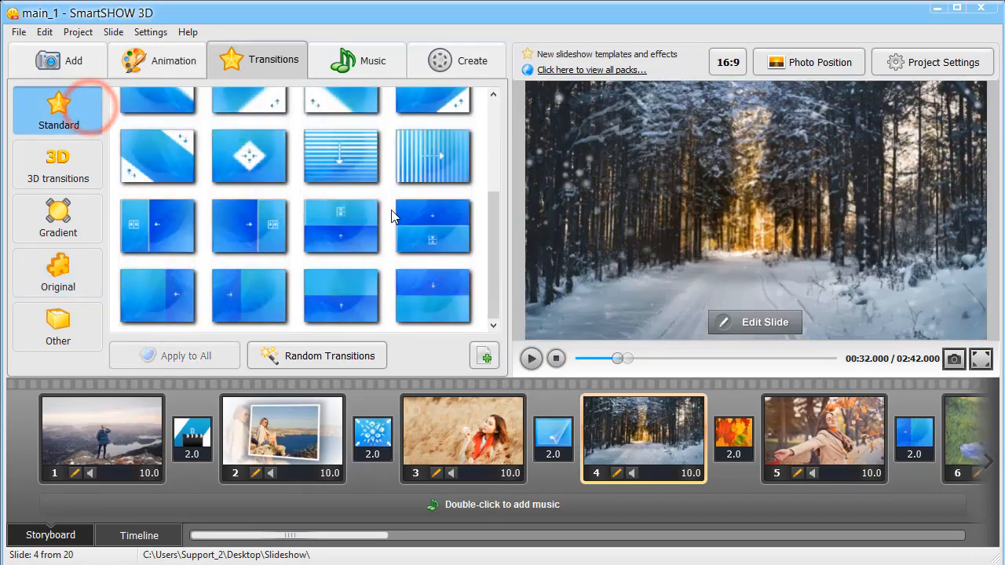
{"action": "left_click", "coordinate": [257, 288]}
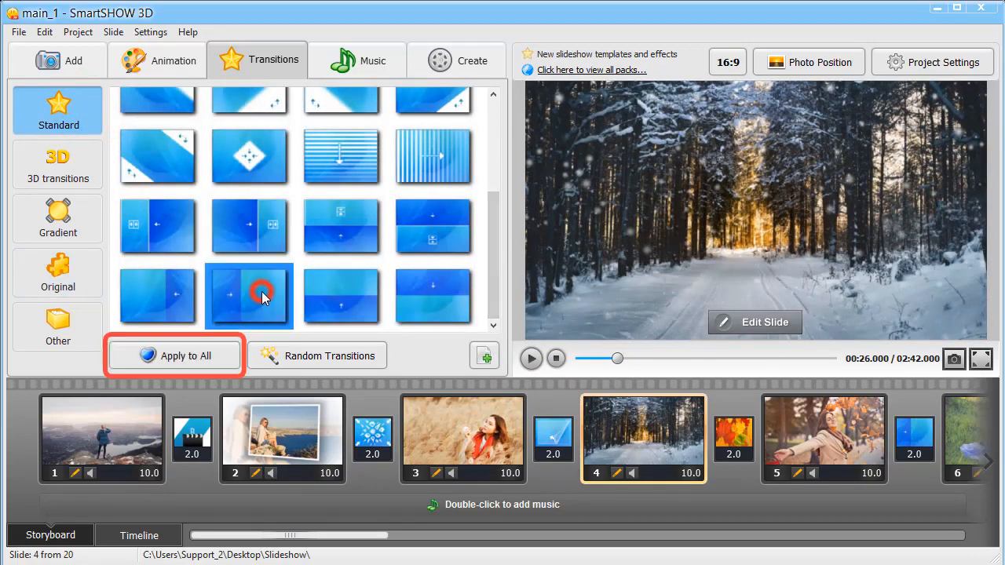
{"action": "left_click", "coordinate": [219, 366]}
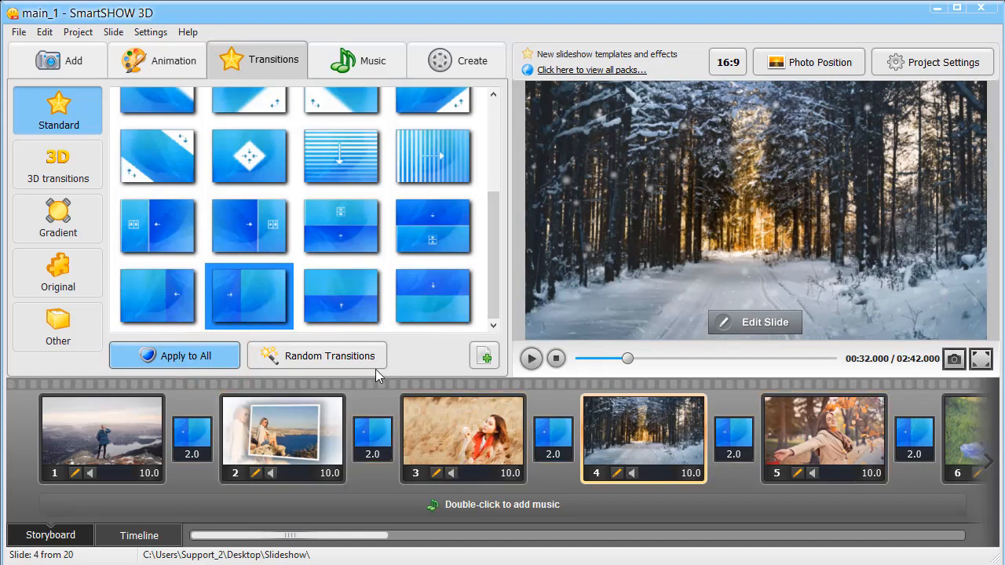
- Replace all current transitions with random ones chosen from all transition categories
{"action": "left_click", "coordinate": [354, 363]}
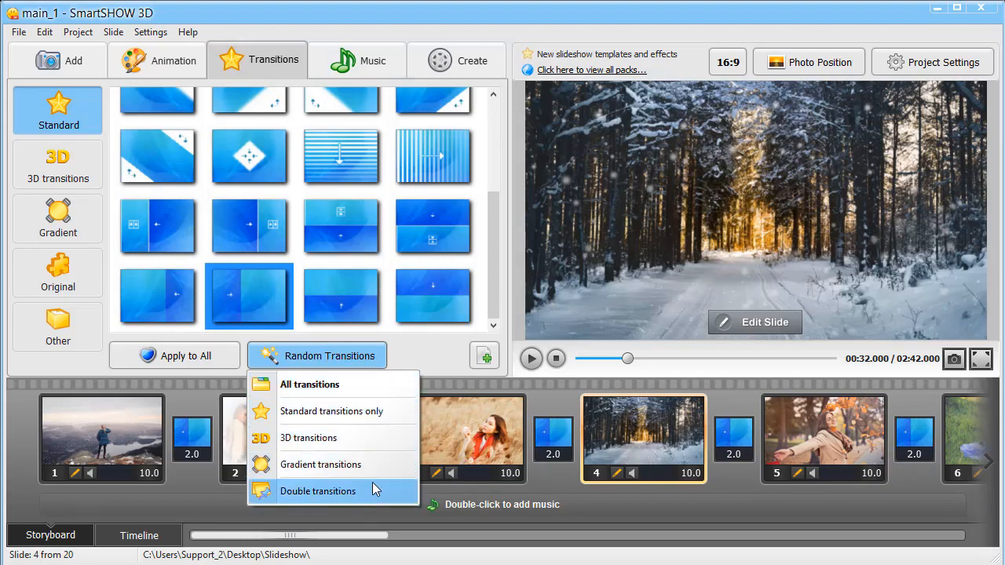
{"action": "left_click", "coordinate": [379, 384]}
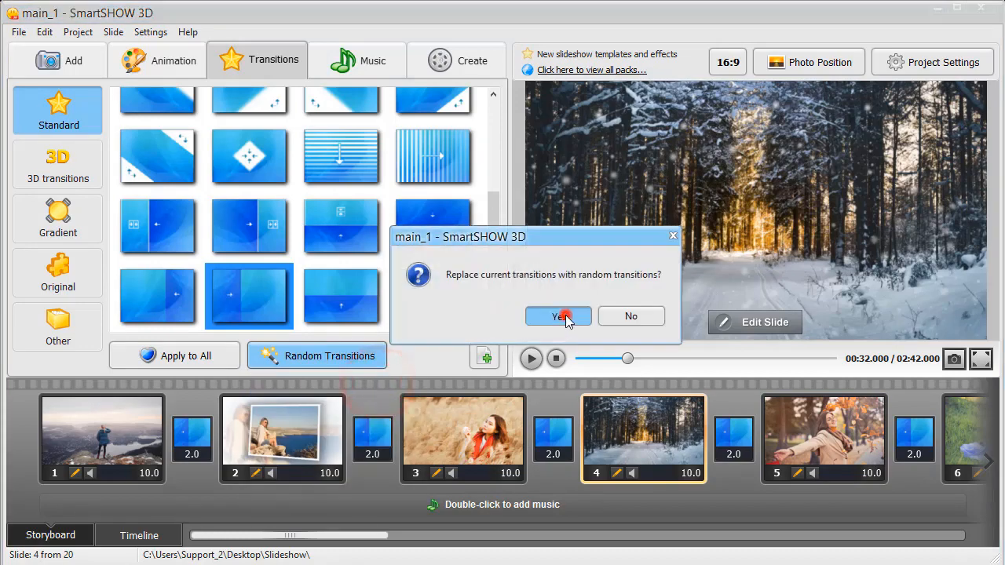
{"action": "left_click", "coordinate": [554, 314]}
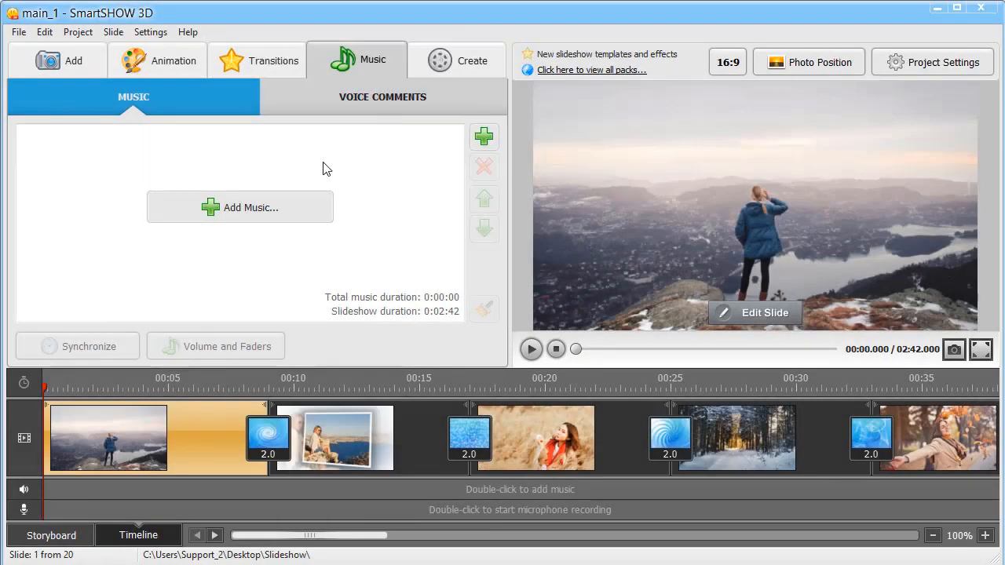
- Add the "End of Summer" track from the built-in music collection to the slideshow
{"action": "left_click", "coordinate": [286, 210]}
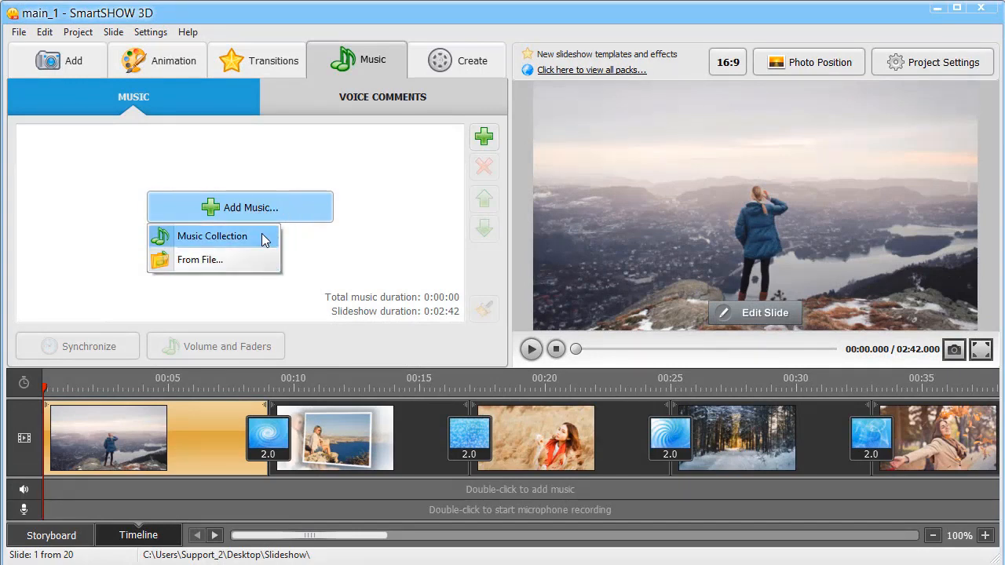
{"action": "left_click", "coordinate": [263, 234]}
{"action": "left_click_drag", "start_coordinate": [672, 223], "coordinate": [673, 249]}
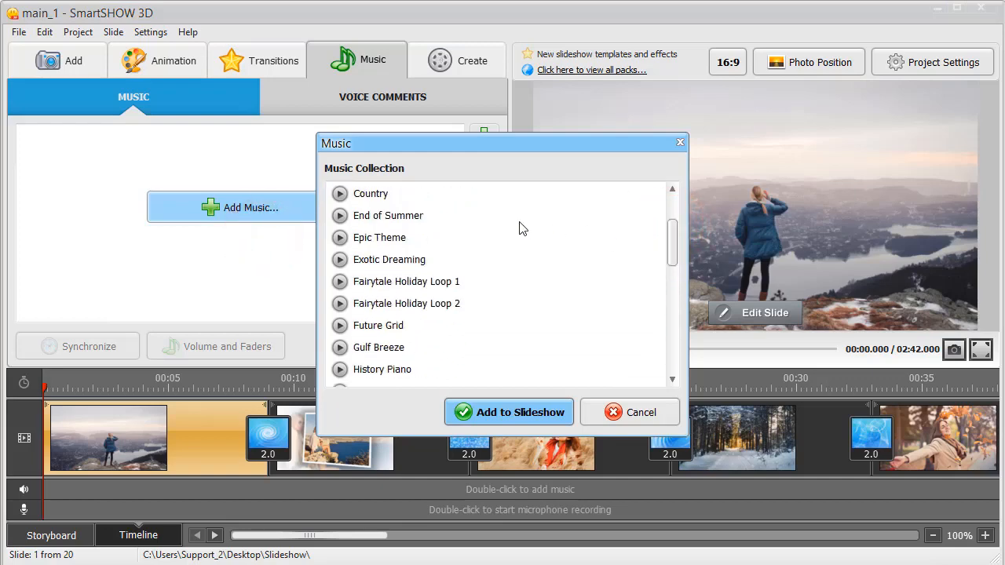
{"action": "left_click", "coordinate": [432, 215]}
{"action": "left_click", "coordinate": [496, 416]}
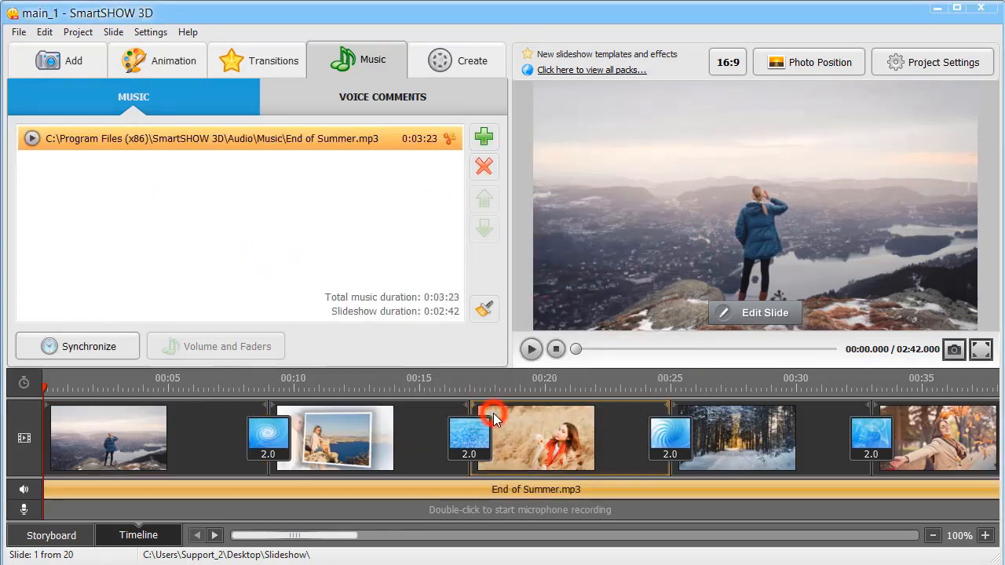
- Cut the End of Summer track to 0:00:00–0:01:21, and trim its start on the timeline to a duration of 0:01:06
{"action": "left_click", "coordinate": [449, 146]}
{"action": "left_click_drag", "start_coordinate": [339, 195], "coordinate": [208, 196]}
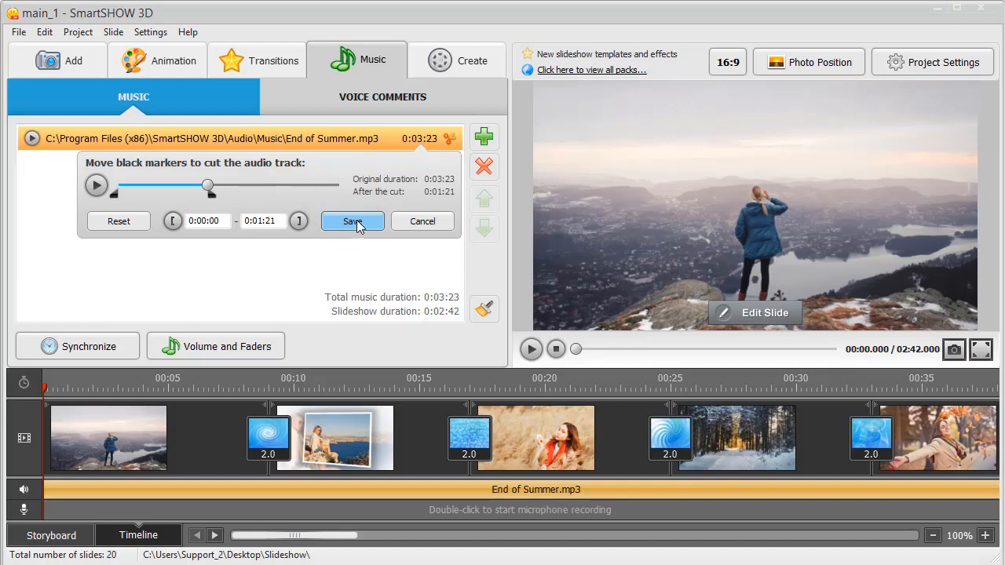
{"action": "left_click", "coordinate": [352, 222]}
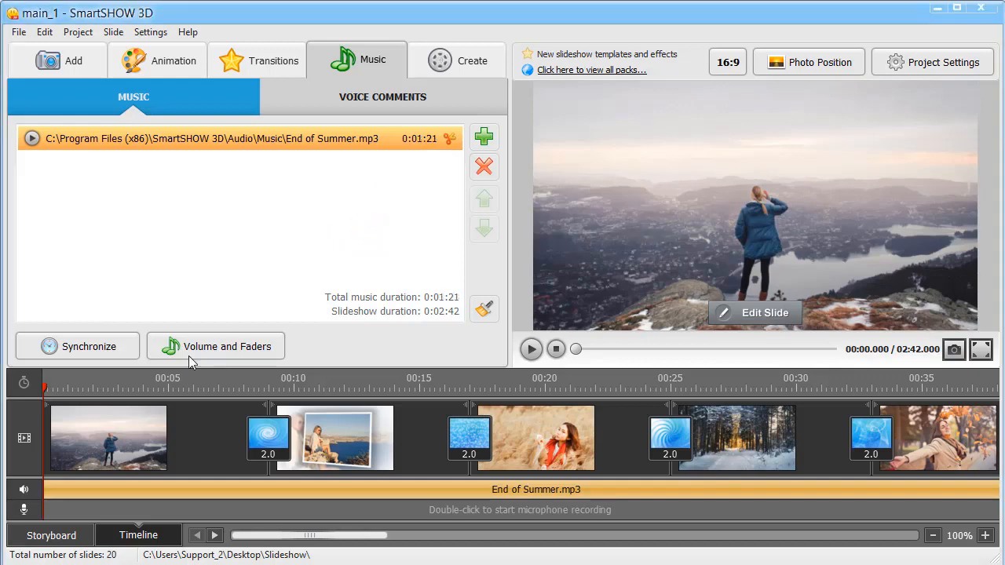
{"action": "left_click_drag", "start_coordinate": [45, 484], "coordinate": [143, 491]}
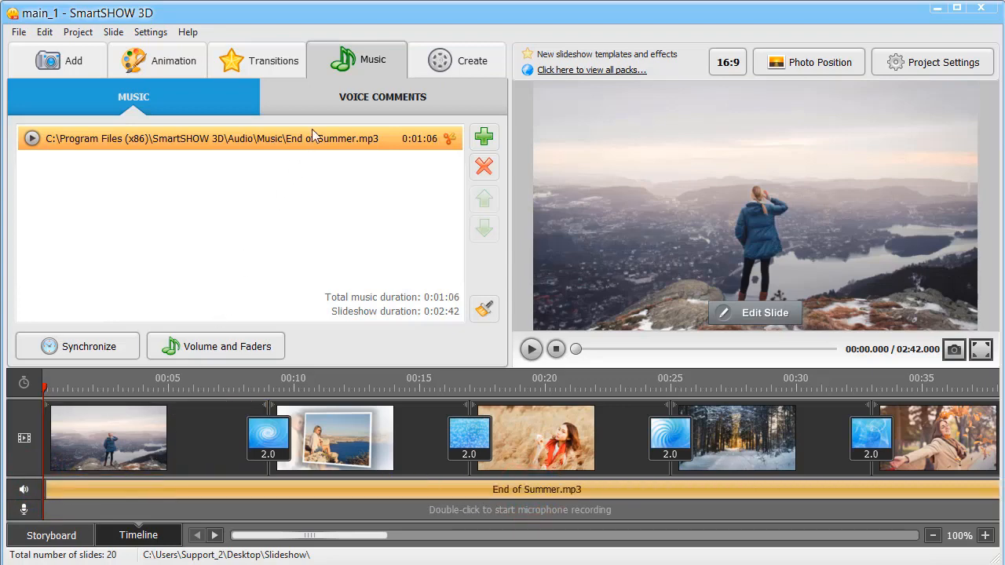
- Record a voice comment of about 8 seconds, add it to the slideshow, and shift its clip forward along the voice track
{"action": "left_click", "coordinate": [329, 104]}
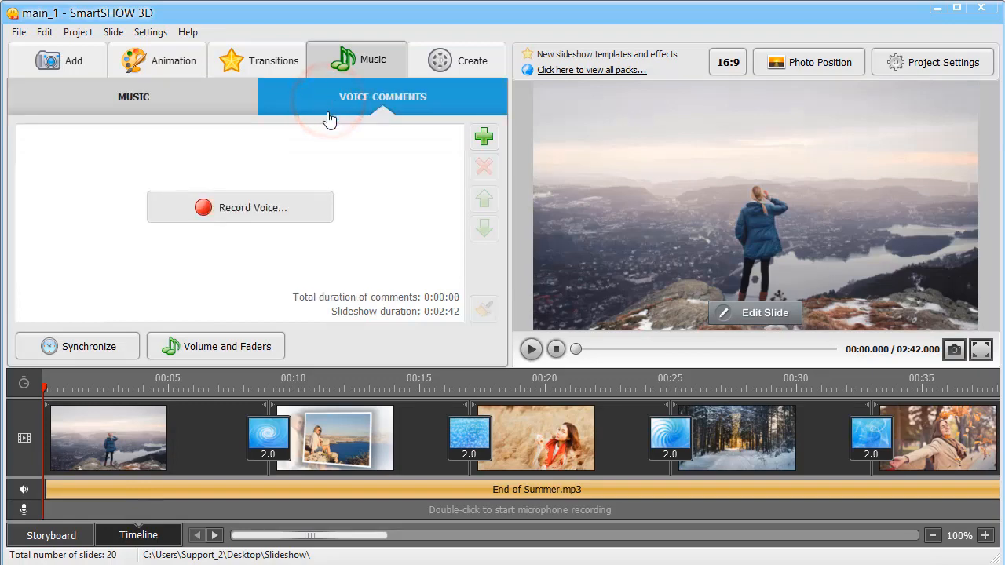
{"action": "left_click", "coordinate": [296, 228]}
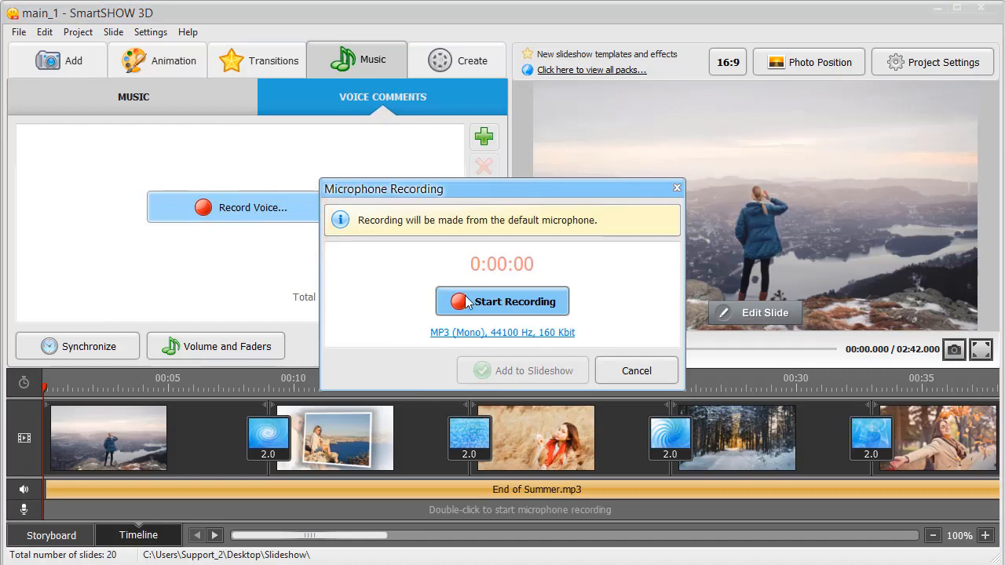
{"action": "left_click", "coordinate": [468, 302]}
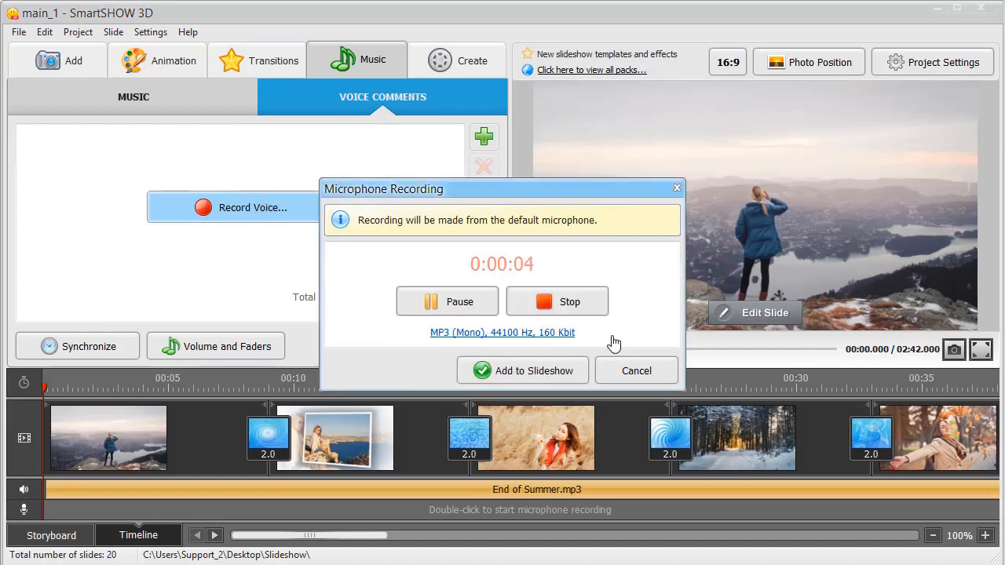
{"action": "left_click", "coordinate": [581, 314]}
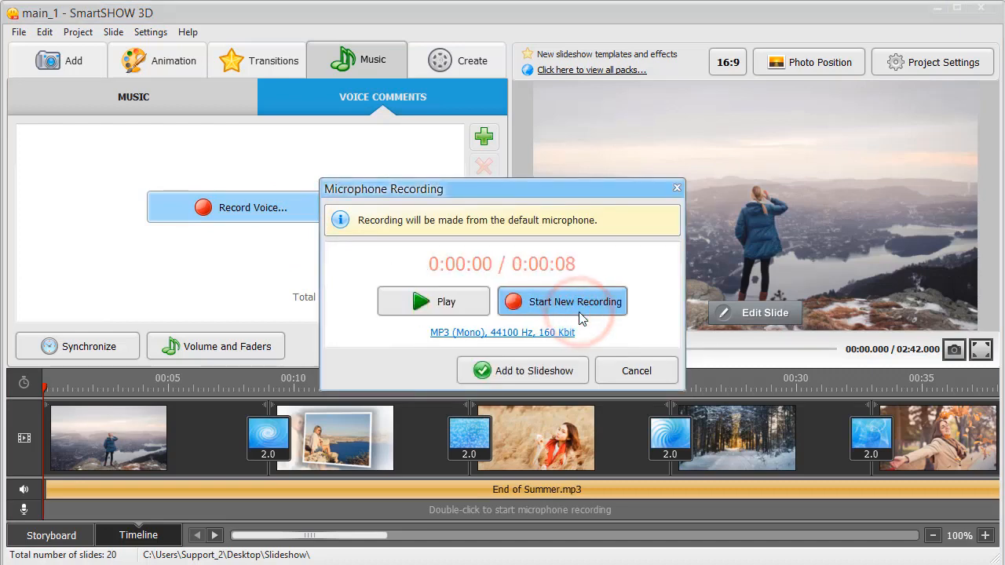
{"action": "left_click", "coordinate": [539, 371]}
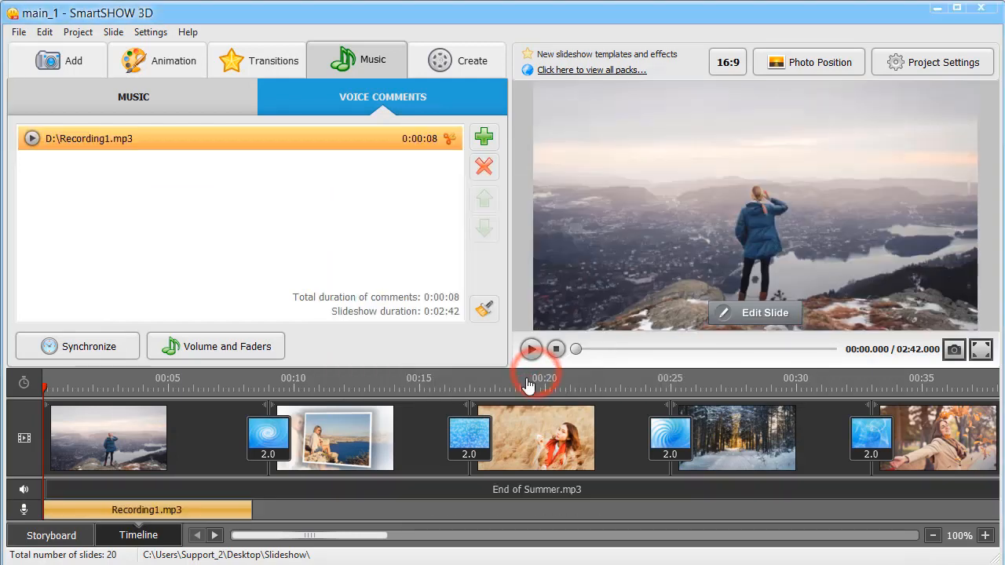
{"action": "left_click_drag", "start_coordinate": [192, 511], "coordinate": [471, 514]}
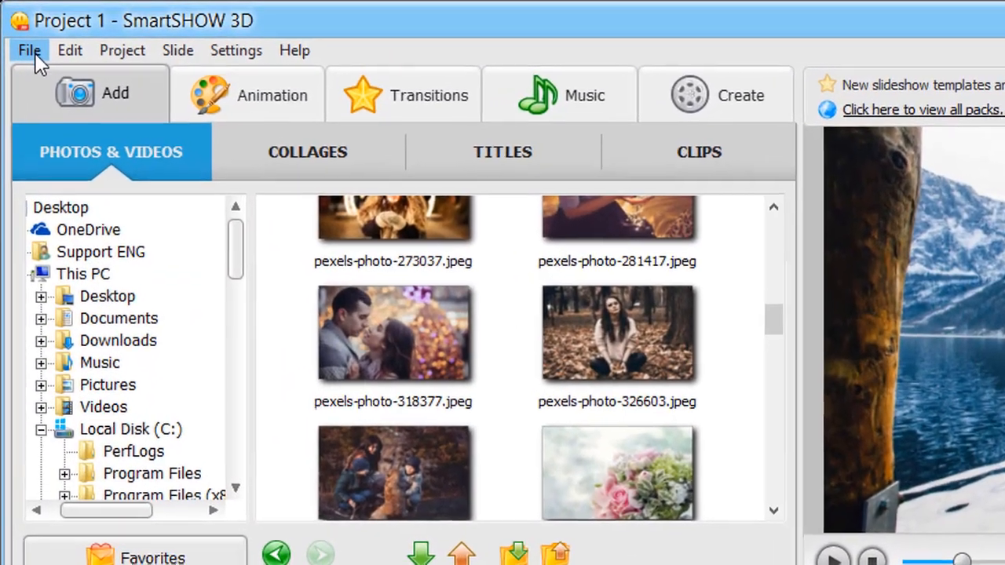
{"action": "left_click", "coordinate": [23, 44]}
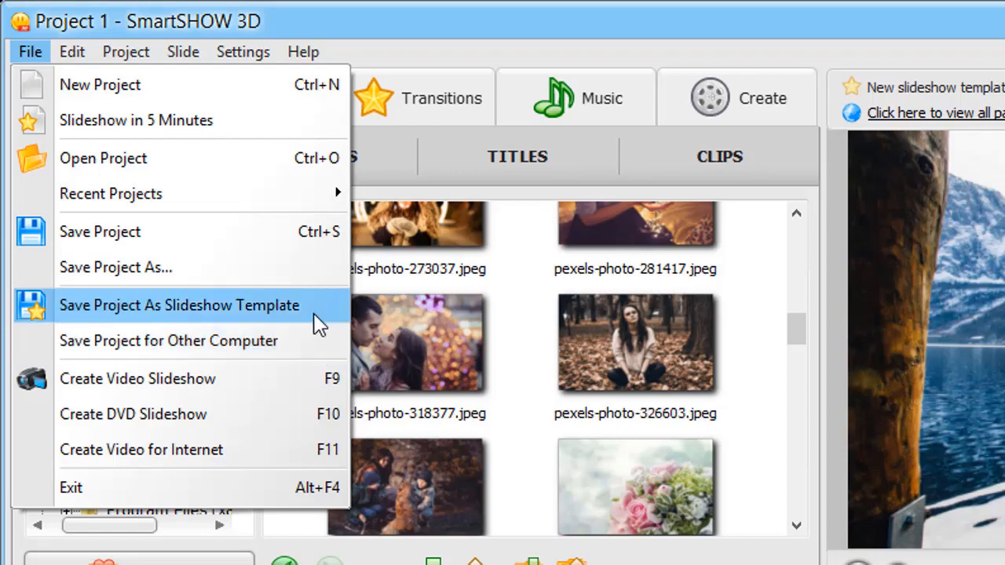
{"action": "left_click", "coordinate": [459, 51]}
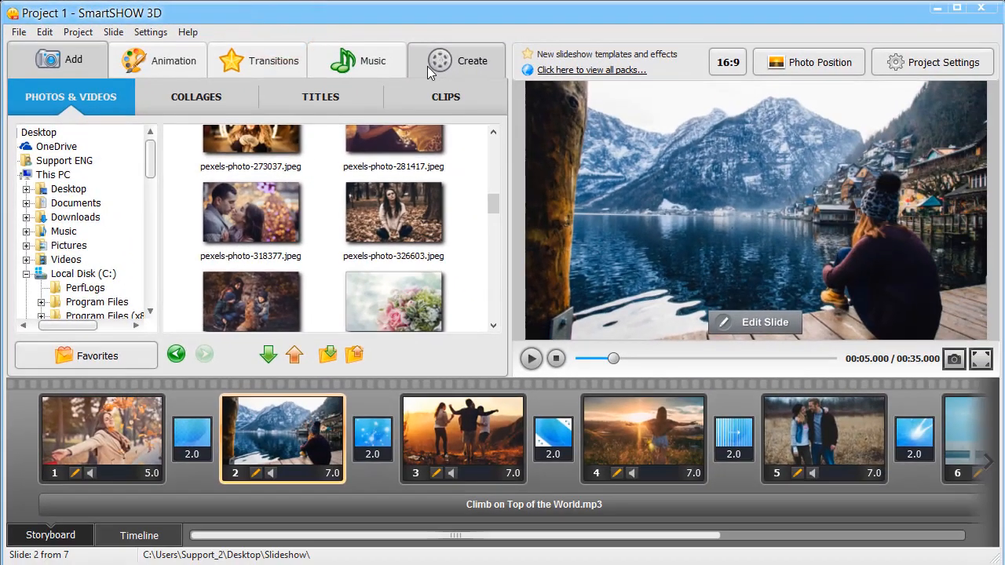
- Set up a video slideshow export as HD video and try the Full HD 1080p preset
{"action": "left_click", "coordinate": [429, 70]}
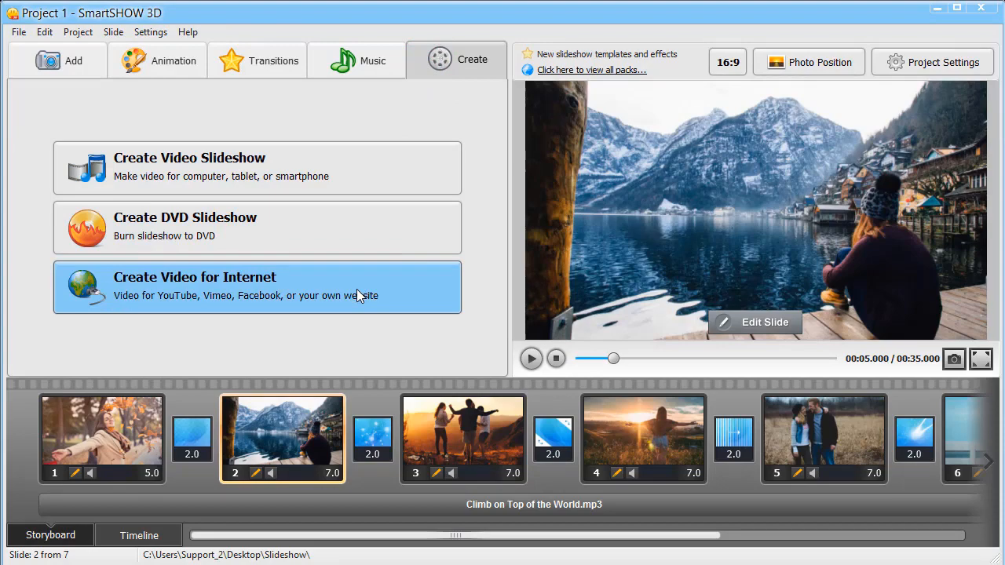
{"action": "left_click", "coordinate": [352, 170]}
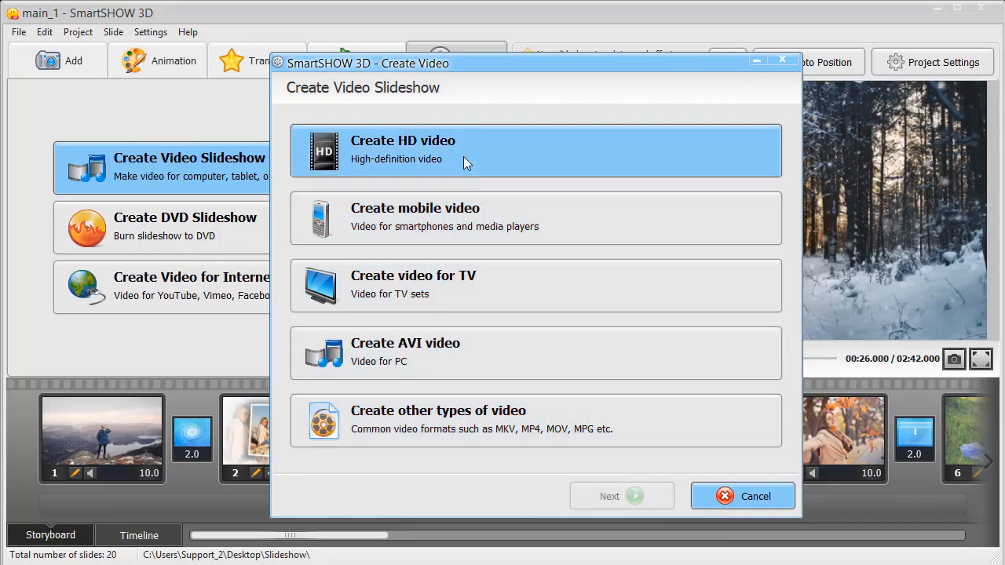
{"action": "left_click", "coordinate": [463, 156]}
{"action": "left_click", "coordinate": [509, 232]}
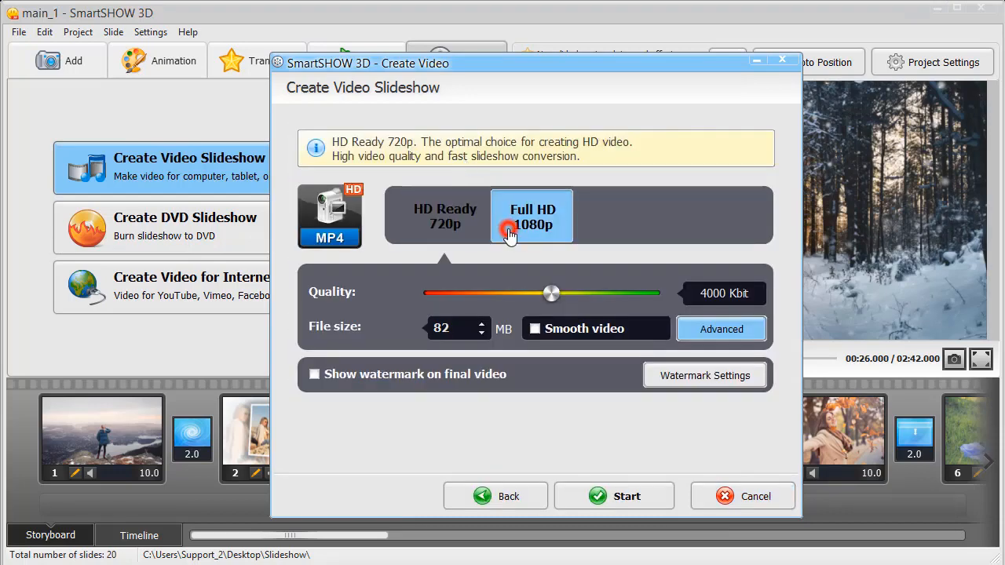
- Add a text watermark for the final video, consisting of the author's full name followed by "Video"
{"action": "left_click", "coordinate": [665, 376]}
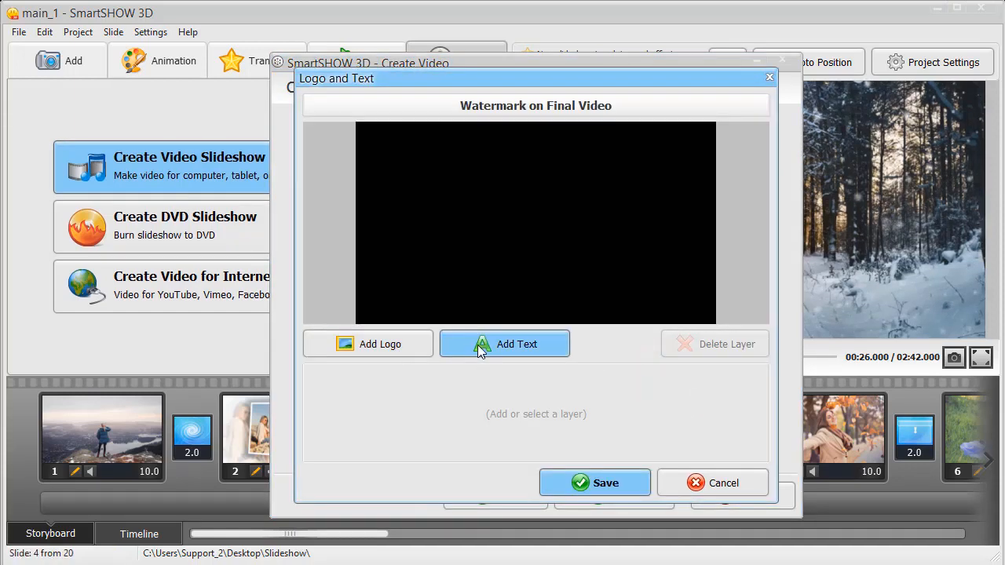
{"action": "left_click", "coordinate": [477, 345]}
{"action": "left_click", "coordinate": [415, 383]}
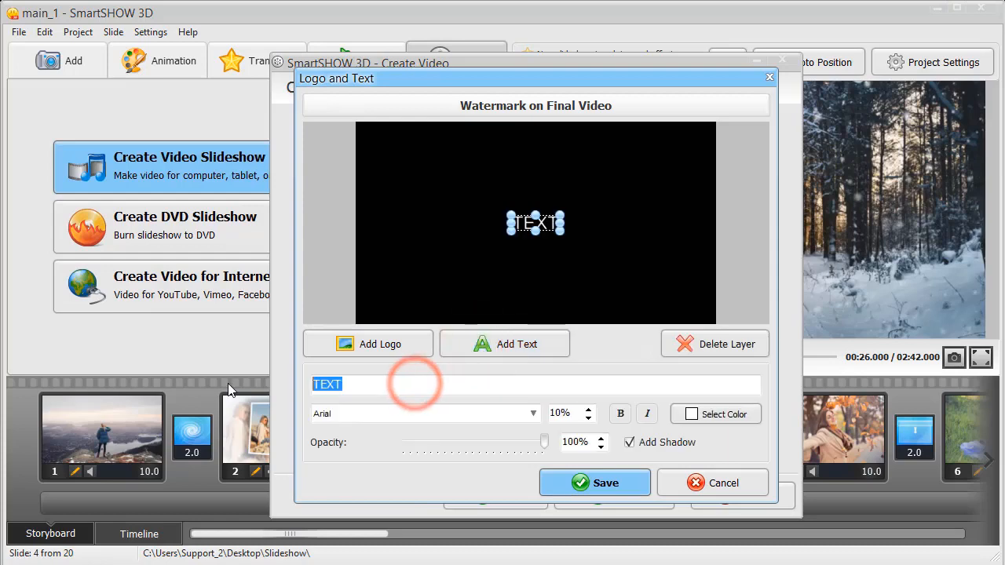
{"action": "type", "text": "John Fletc"}
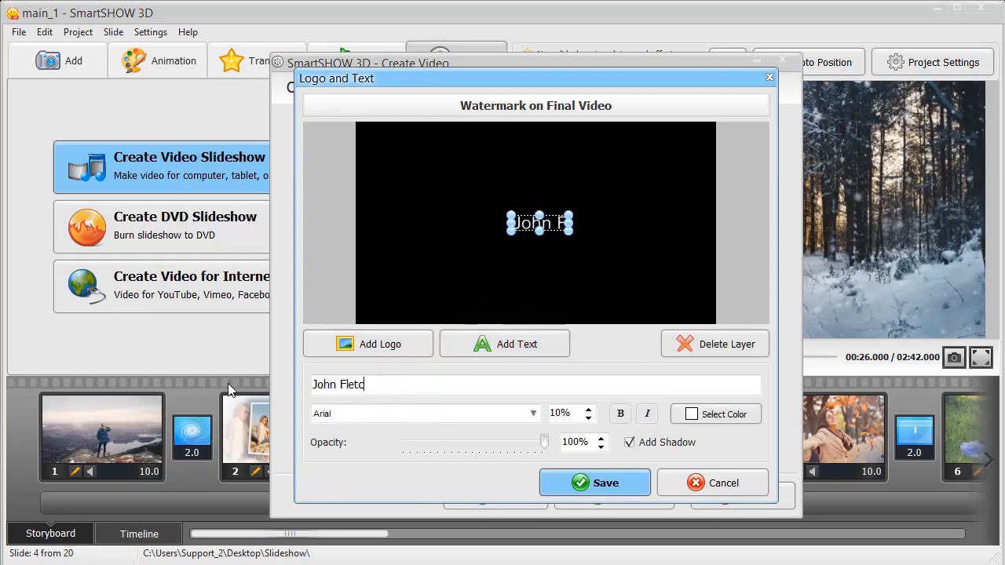
{"action": "type", "text": "her Video"}
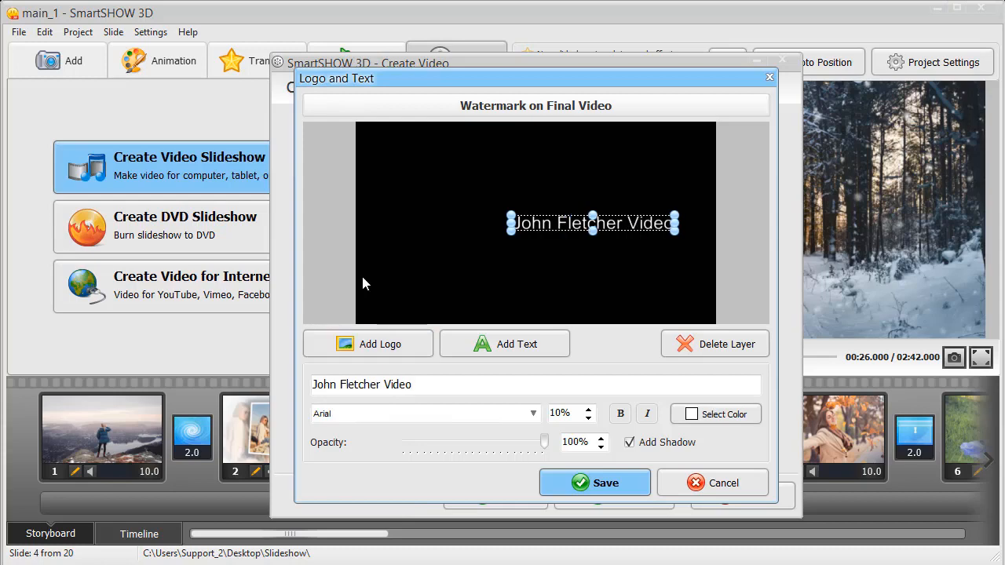
- Move the watermark text to the lower-right corner of the frame, reduce its opacity, and save the watermark
{"action": "left_click_drag", "start_coordinate": [604, 226], "coordinate": [634, 306]}
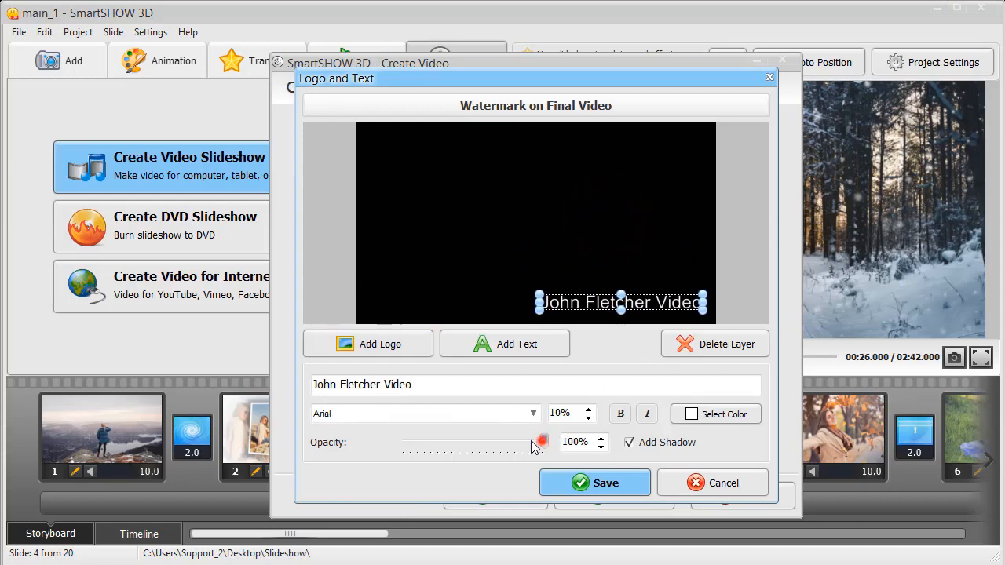
{"action": "left_click_drag", "start_coordinate": [532, 446], "coordinate": [432, 447]}
{"action": "left_click", "coordinate": [756, 302]}
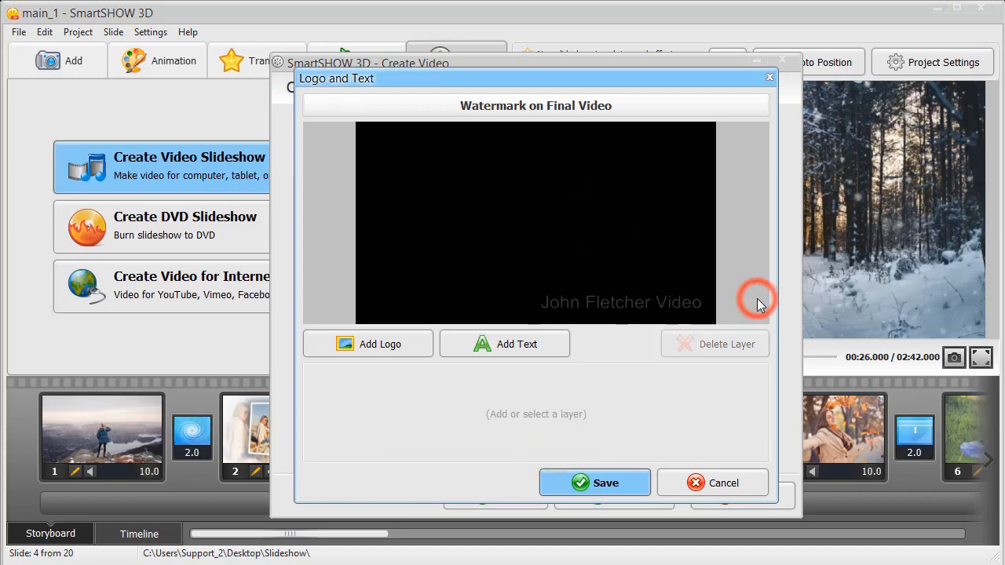
{"action": "left_click", "coordinate": [620, 485]}
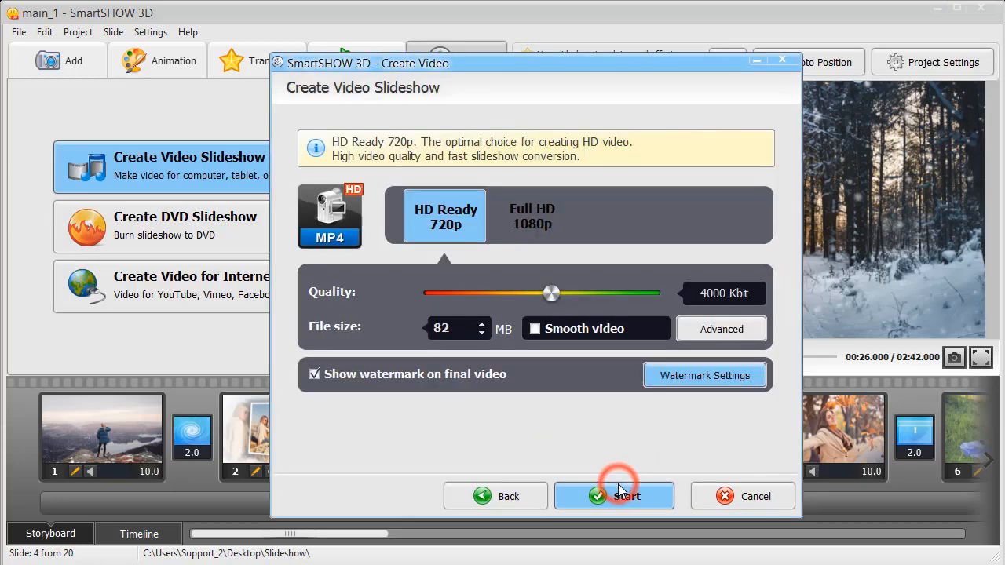